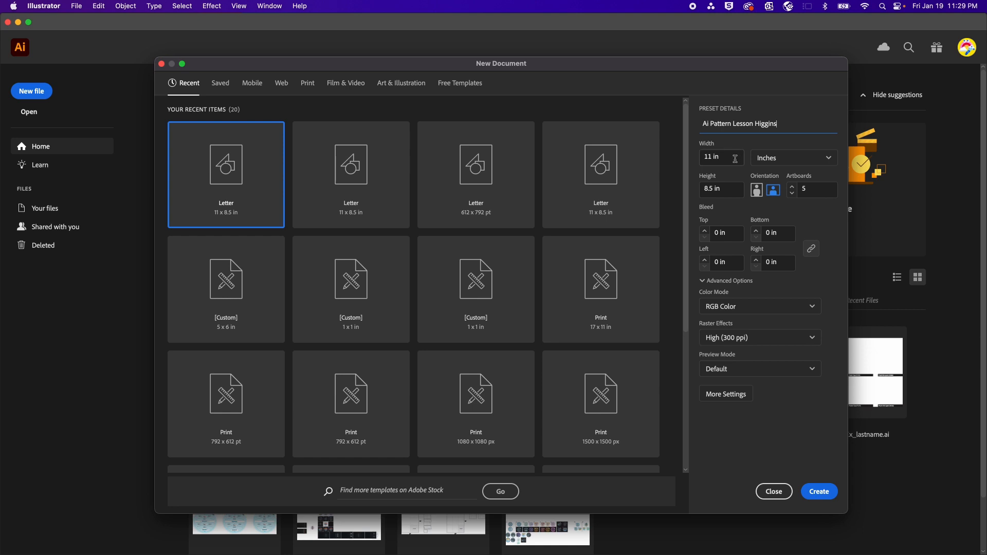
Create the new document in landscape orientation at 11 × 8.5 in, with 5 artboards and RGB color
left_click(775, 194)
left_click(818, 189)
left_click(825, 491)
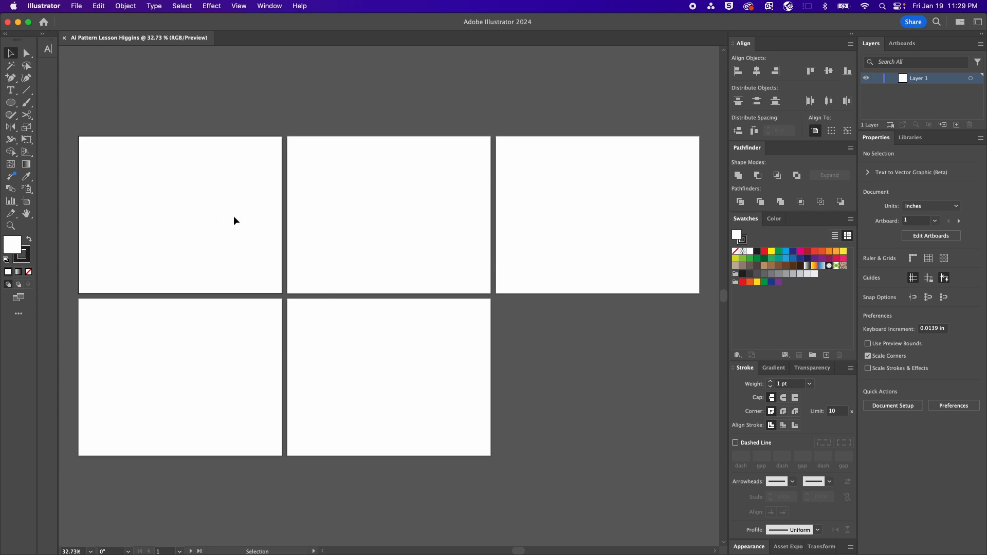
Add a second layer, naming the upper layer Label and the lower layer Art
key("super+0")
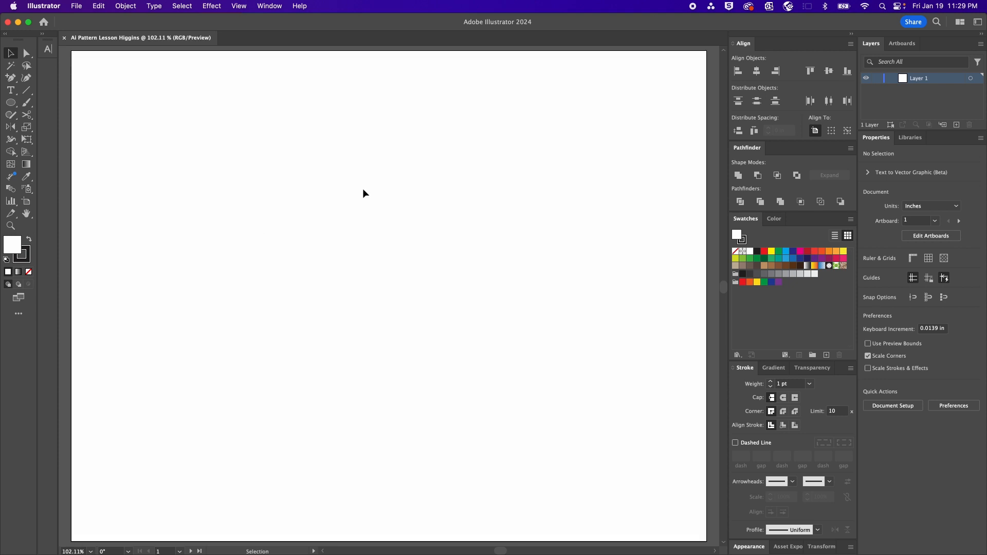
left_click(955, 125)
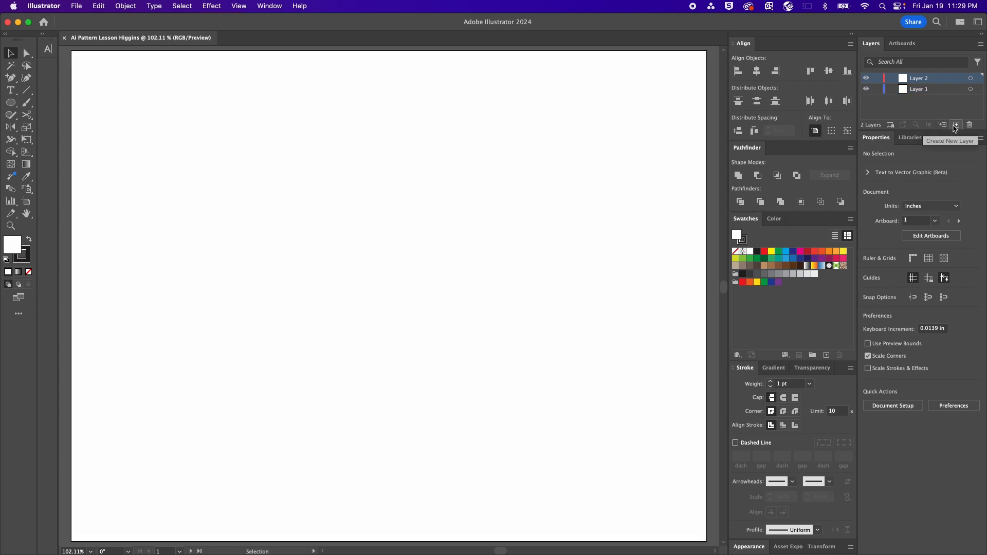
double_click(922, 79)
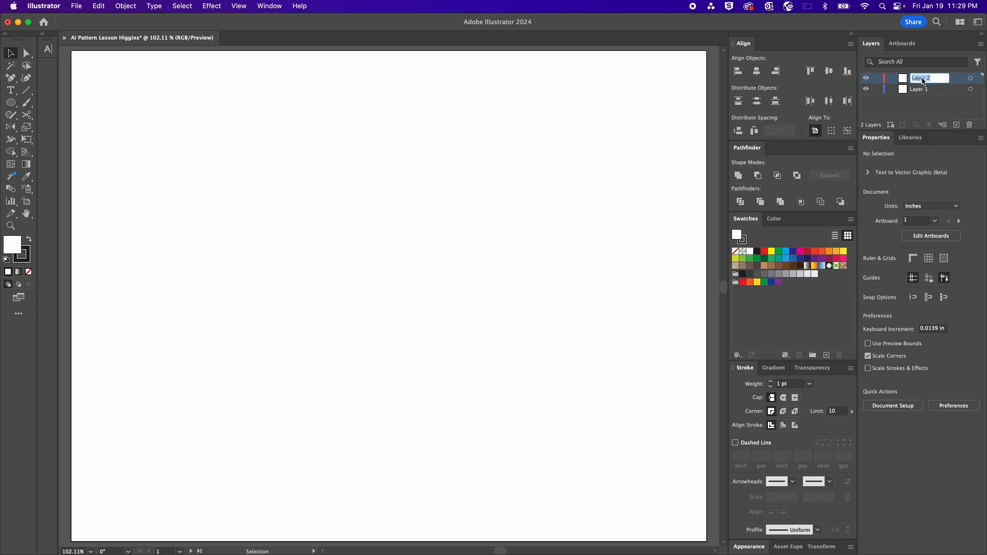
type("Label")
key("Return")
double_click(923, 90)
type("Art")
key("Return")
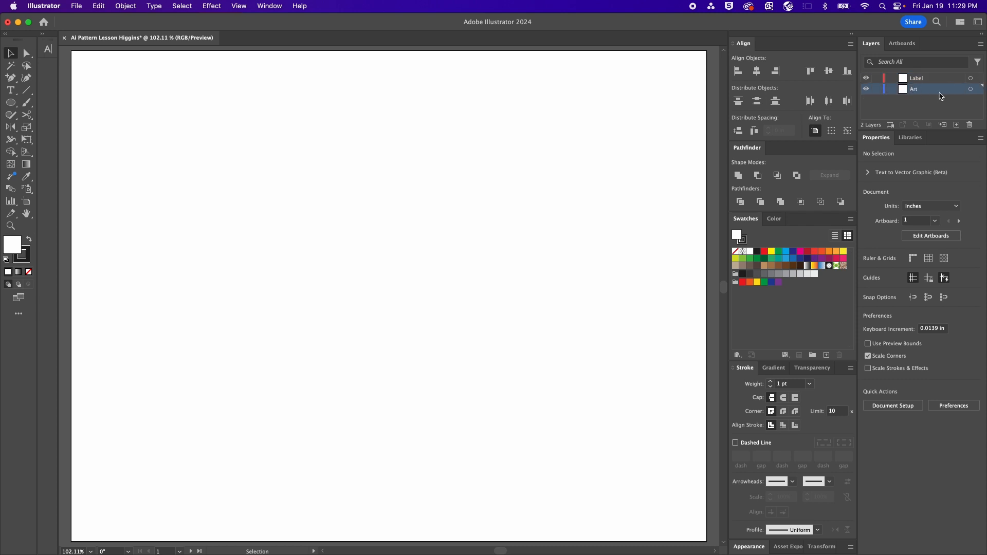
On the Label layer, add the text "Repeat Pattern" near the upper-left corner of the first artboard
left_click(942, 80)
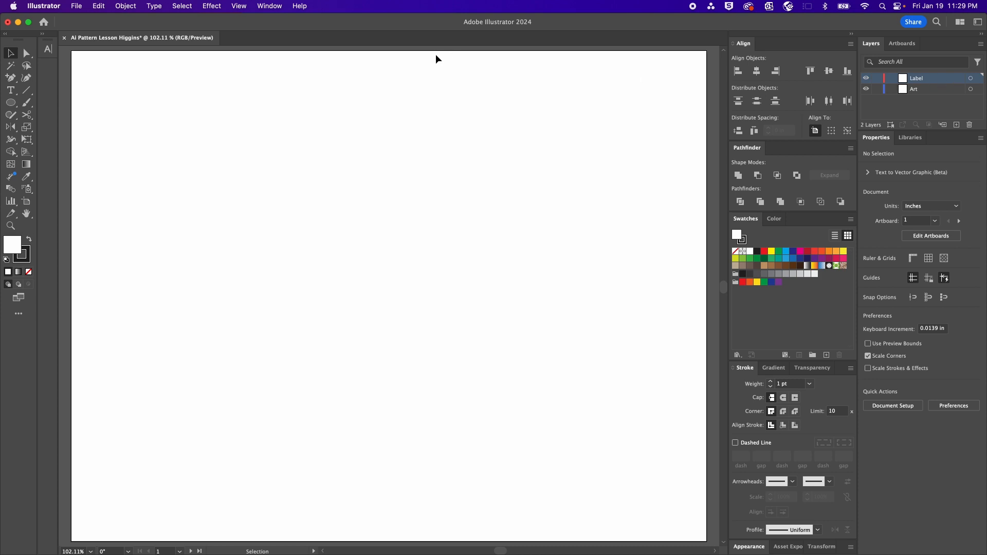
left_click(16, 95)
left_click(112, 85)
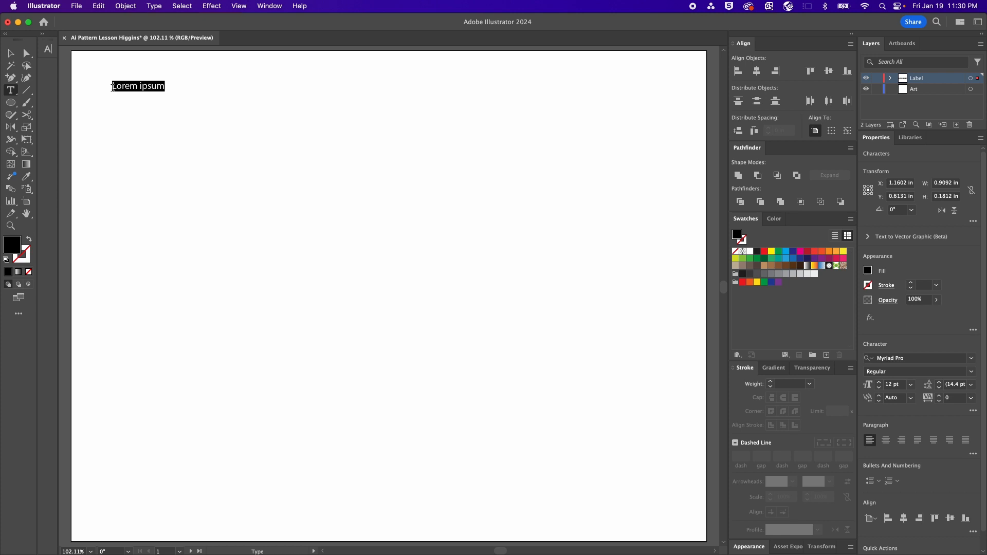
type("Repea")
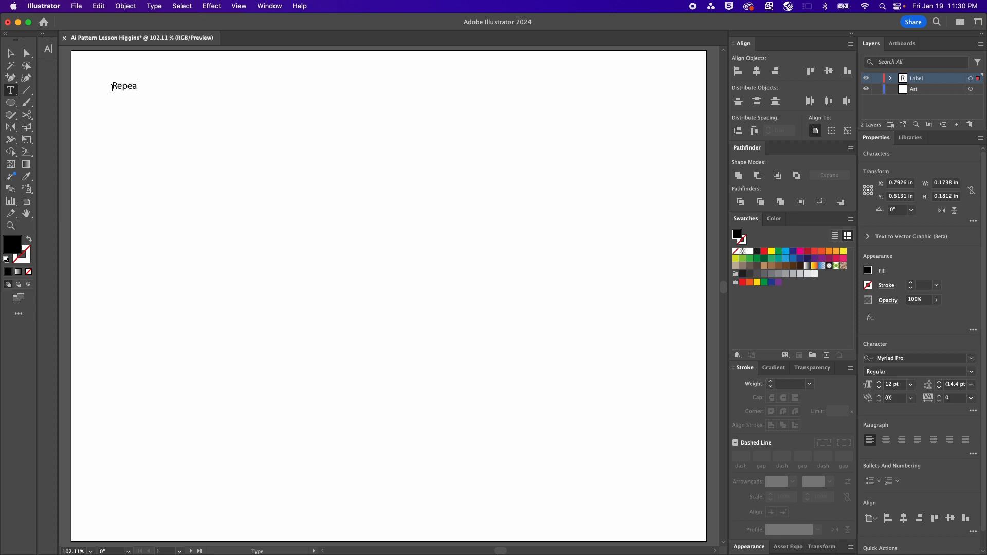
type("t Pattern")
left_click(8, 54)
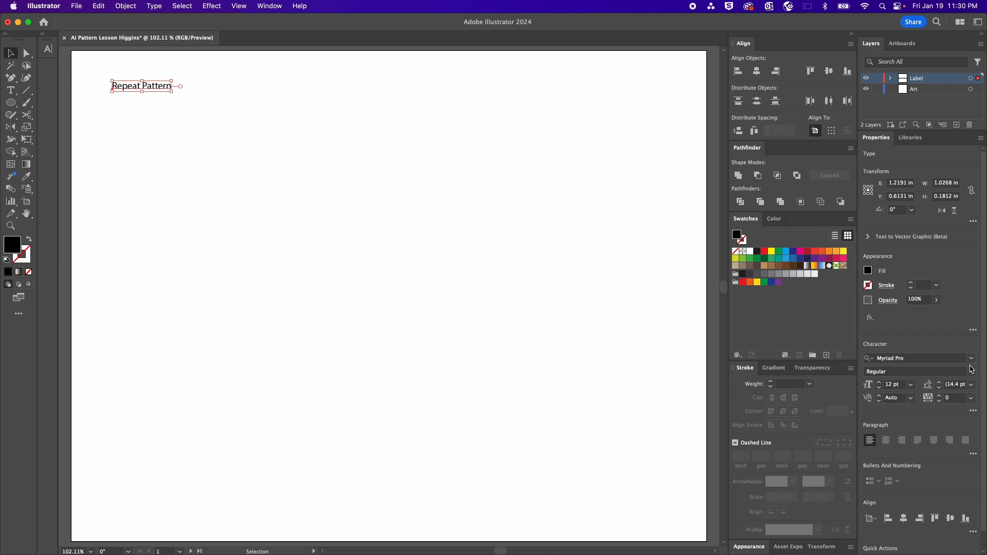
Format the Repeat Pattern label in Rand Bold at 18 pt and move it slightly closer to the artboard's left edge
left_click(973, 361)
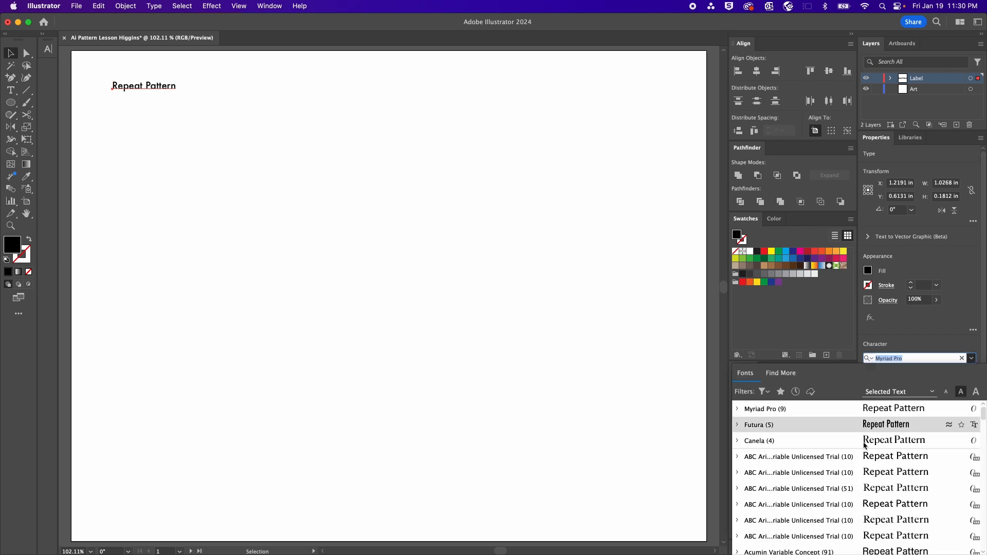
scroll(817, 449, "up", 1)
left_click(776, 409)
left_click(971, 372)
left_click(886, 450)
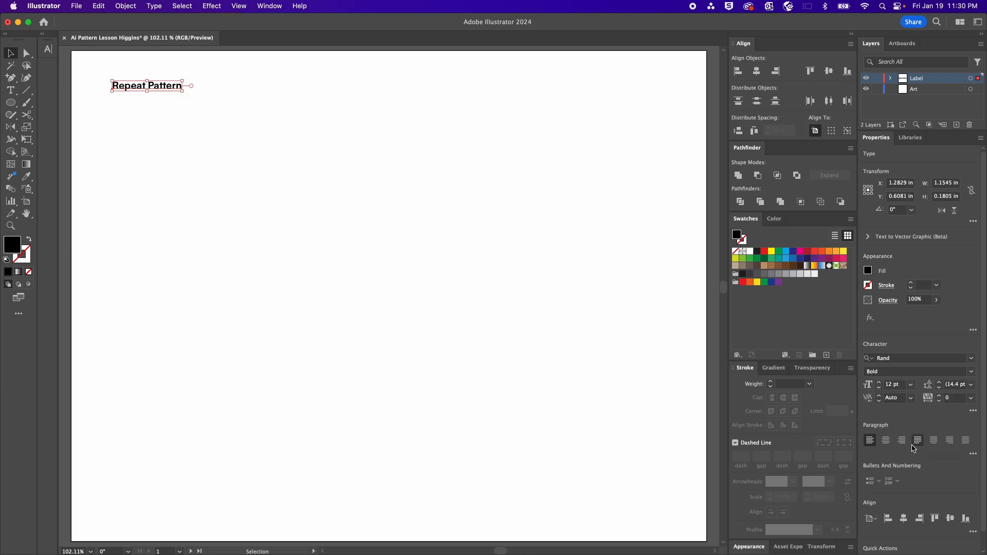
left_click(915, 385)
left_click(928, 306)
mouse_move(179, 88)
left_mouse_down()
mouse_move(154, 84)
mouse_move(168, 88)
left_mouse_up()
left_click(206, 150)
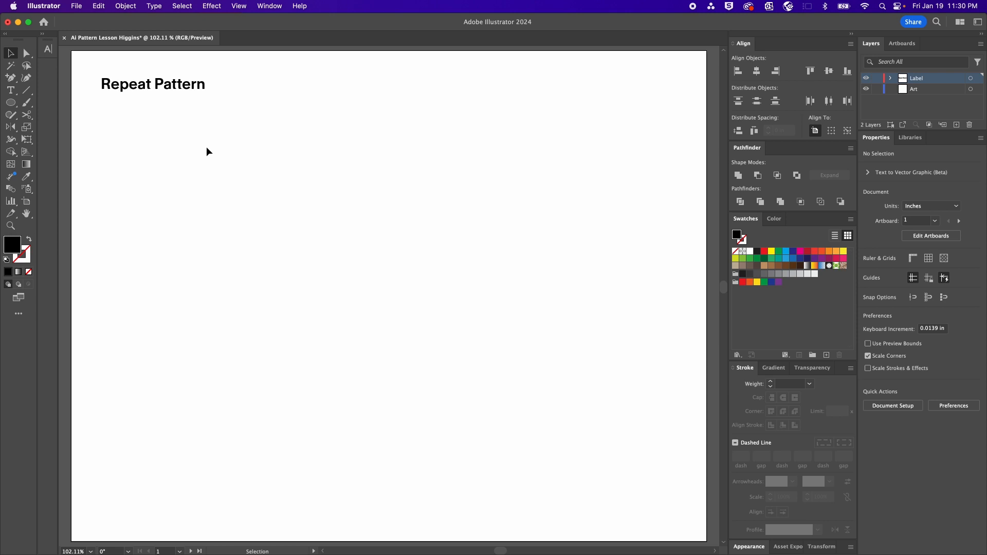
Copy the Repeat Pattern label and paste it in the same position on all artboards
left_click(161, 84)
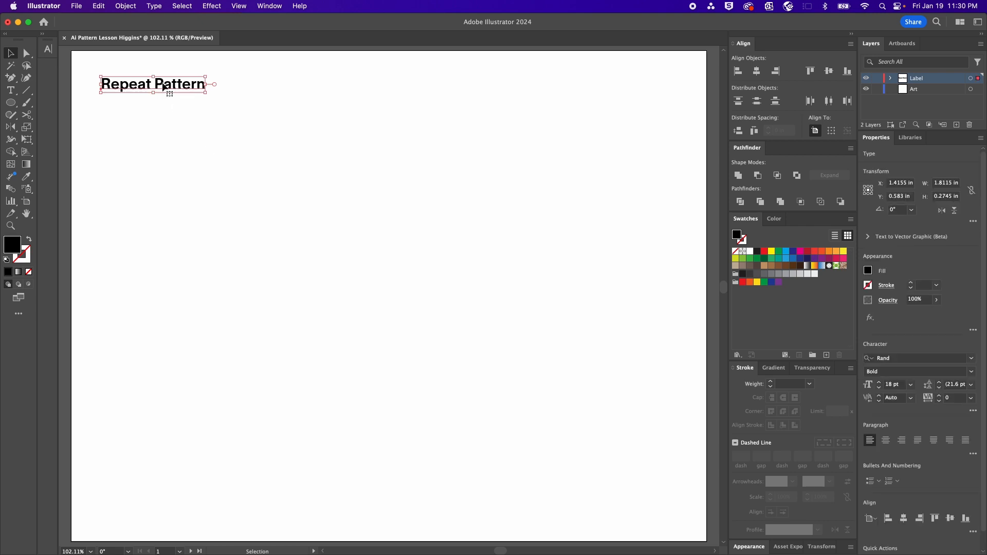
left_click(98, 5)
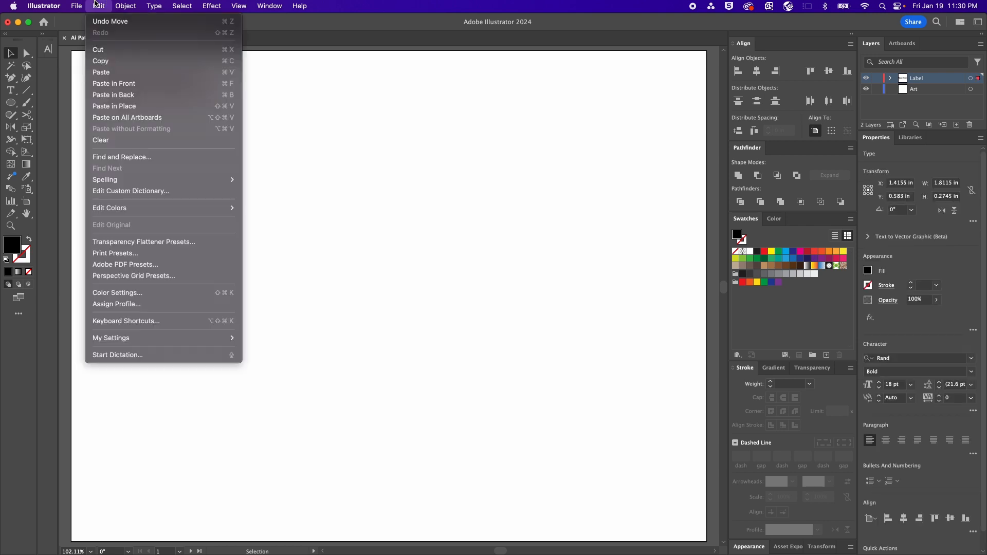
left_click(106, 60)
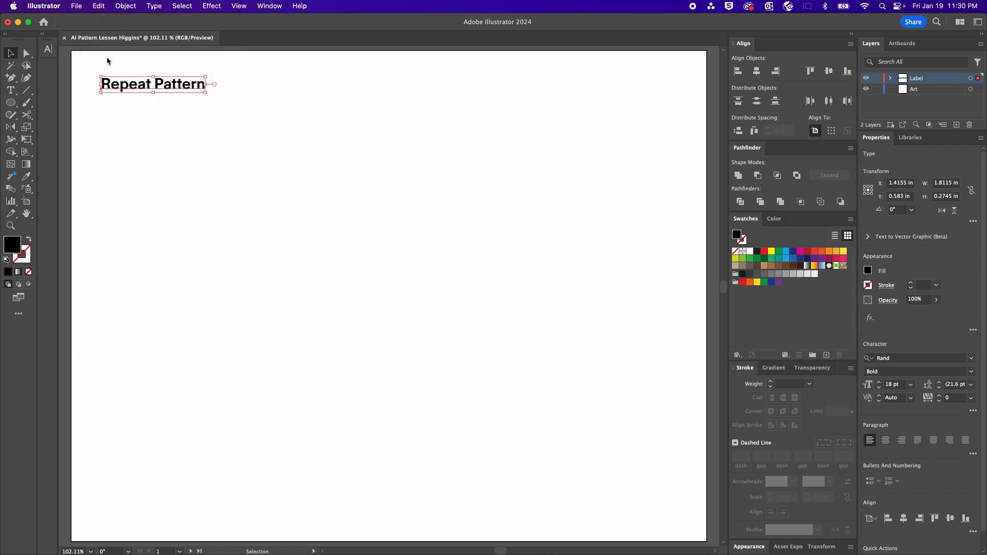
left_click(99, 4)
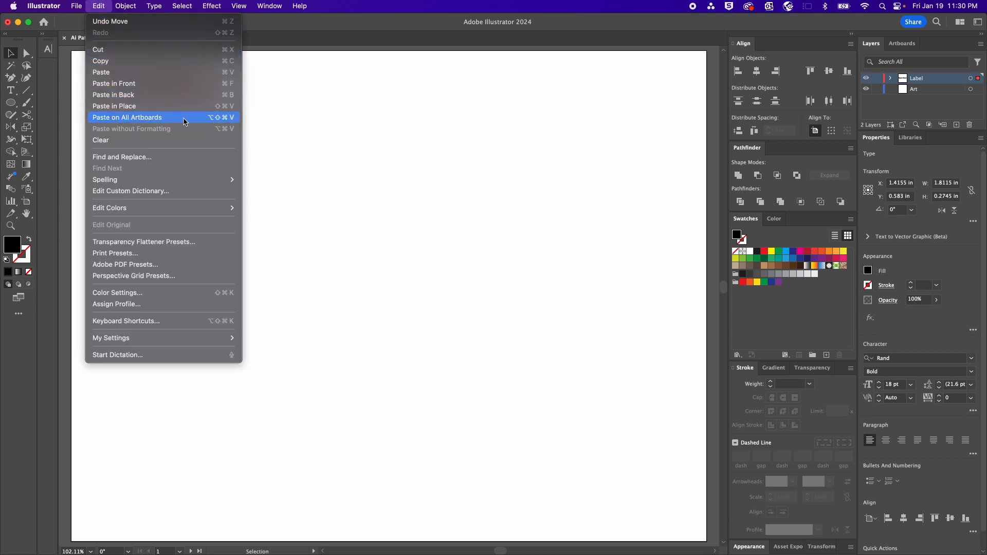
left_click(185, 122)
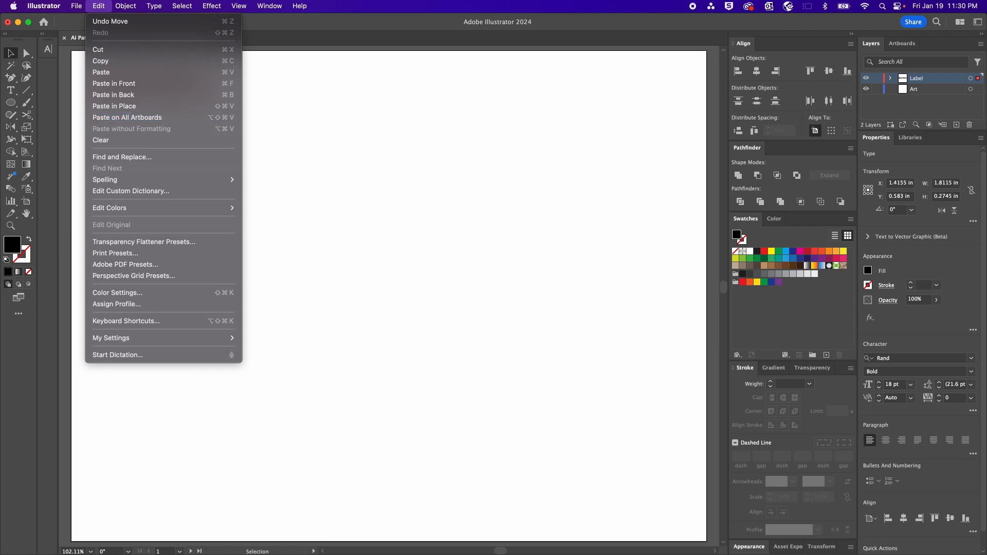
key("alt+super+0")
key("super+minus")
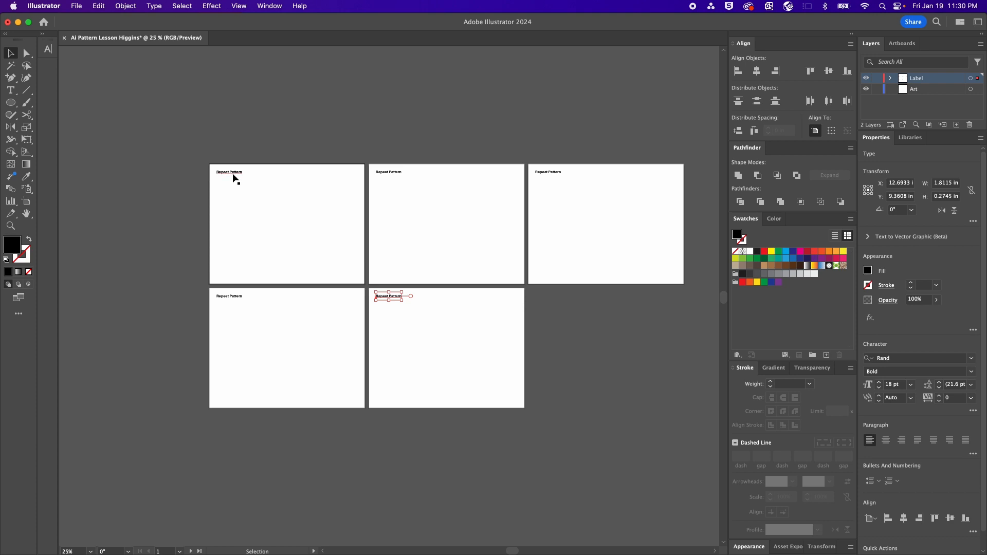
Make a trial duplicate of the Repeat Pattern label below the original on the first artboard and delete it
left_click(330, 203)
key("super+0")
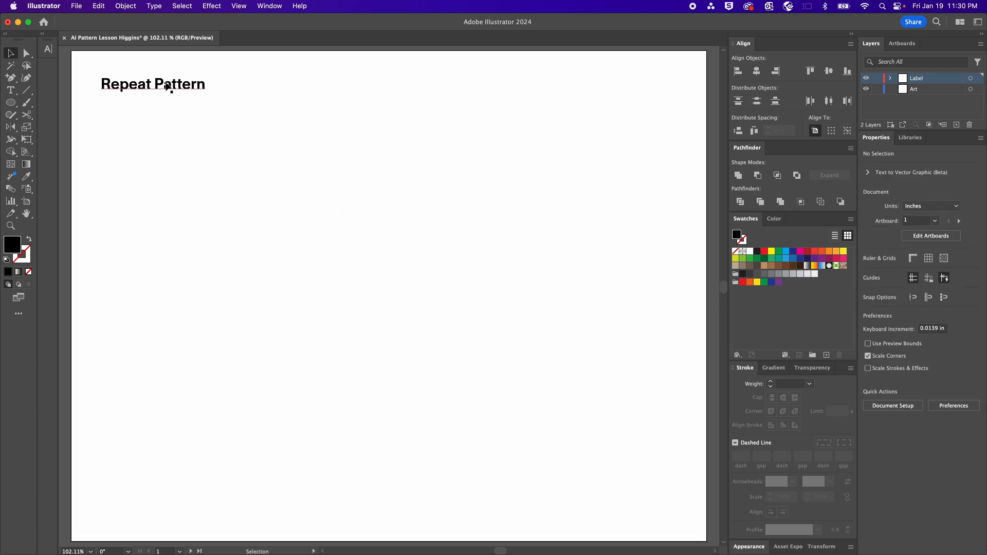
left_click_drag(170, 87, 173, 170, "alt")
left_click(388, 159)
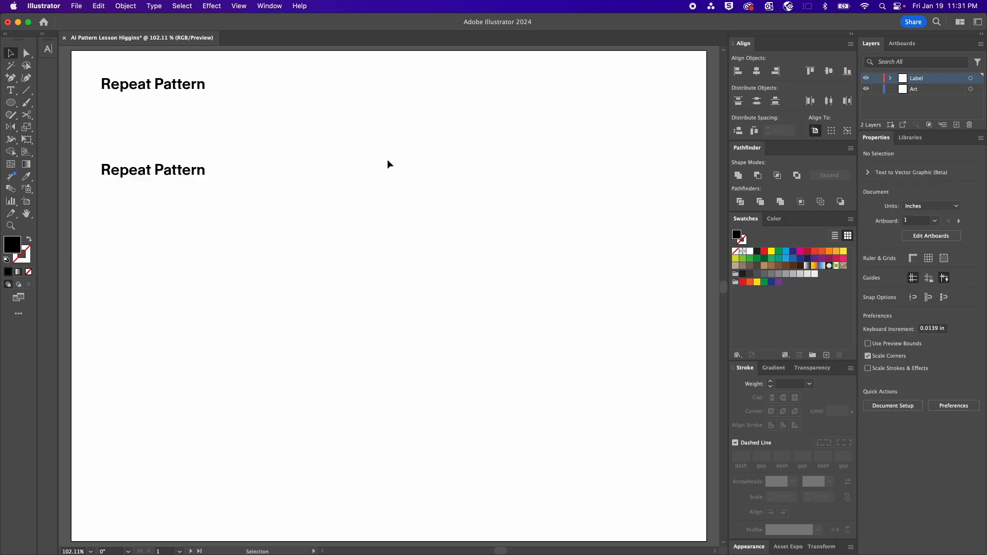
left_click(125, 175)
key("BackSpace")
On the second artboard, change the word "Repeat" in the label to "Radial"
key("super+minus")
key("super+minus")
key("super+minus")
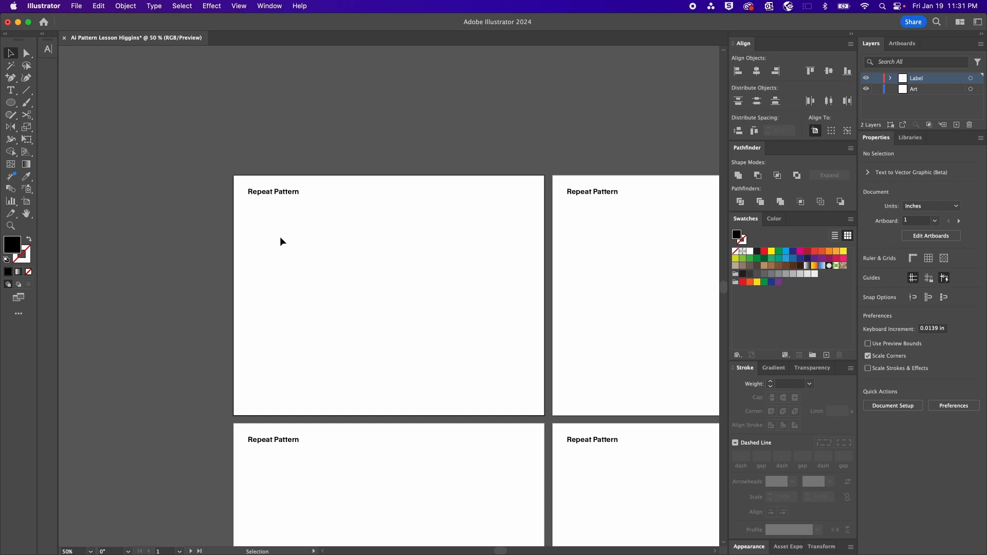
left_click(367, 211)
scroll(366, 207, "right", 8)
left_click(365, 207)
scroll(365, 207, "right", 2)
key("t")
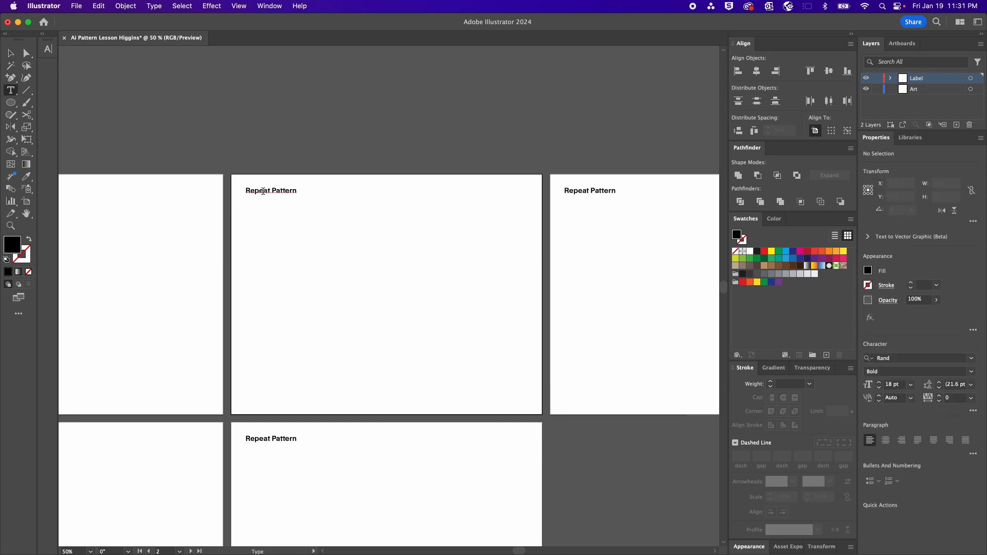
left_click(263, 191)
double_click(263, 191)
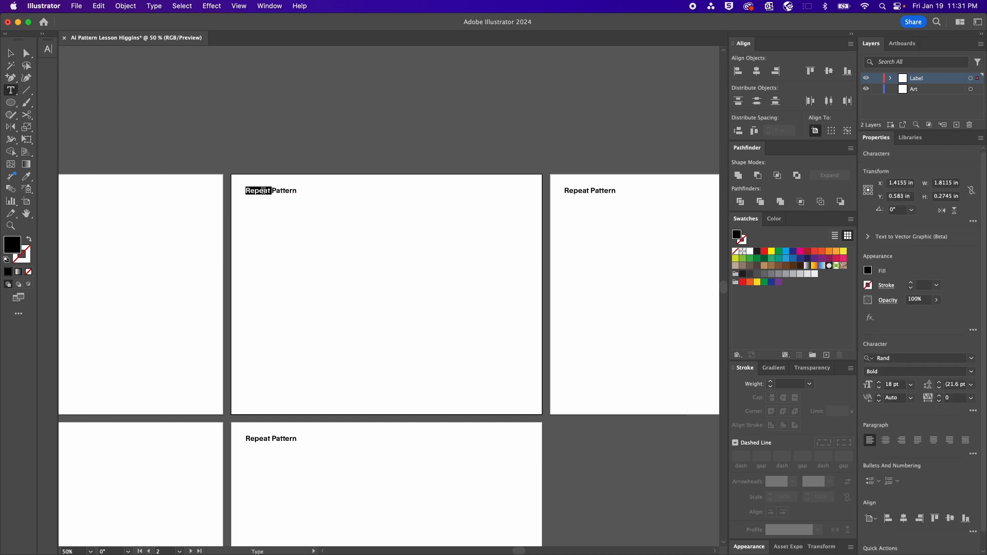
type("Radial")
Replace "Repeat" with "Grid" in the third artboard's label
scroll(342, 211, "right", 10)
double_click(364, 190)
type("Grid")
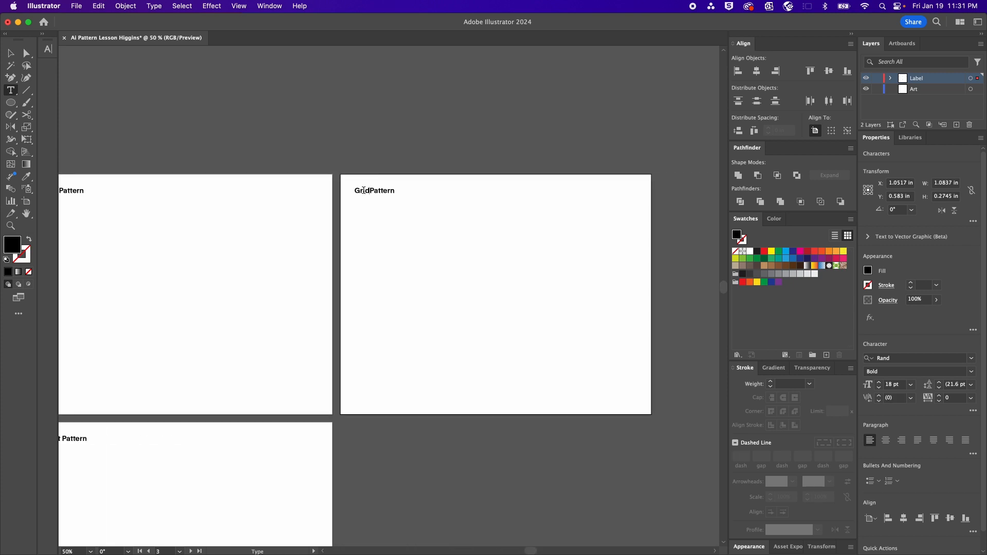
Edit the fourth artboard's label to read "Mirror Pattern"
scroll(364, 190, "left", 8)
scroll(364, 190, "down", 8)
scroll(363, 190, "left", 2)
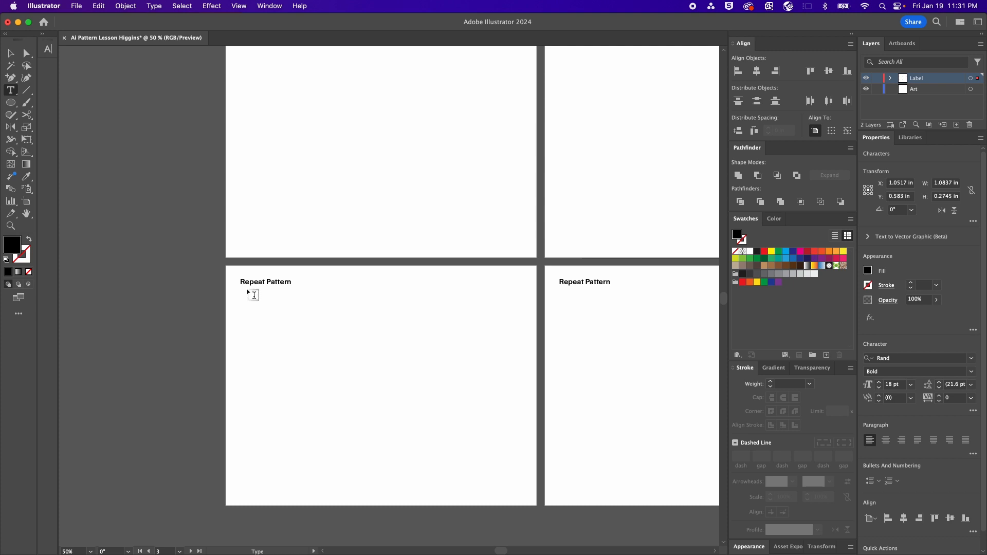
double_click(251, 281)
type("Micro")
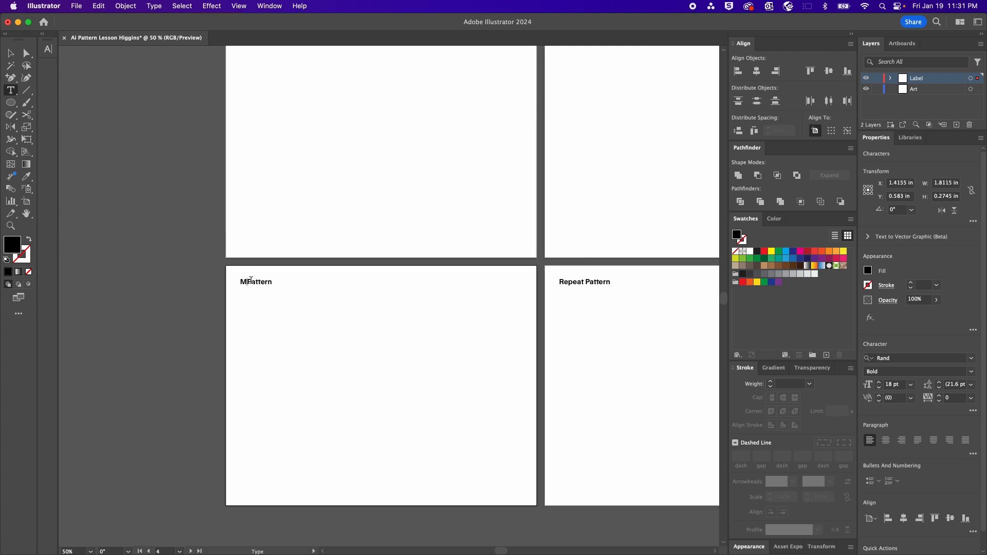
type("r")
Edit the fifth artboard's label to read "Brush Pattern" and deselect it
double_click(565, 281)
type("Brush")
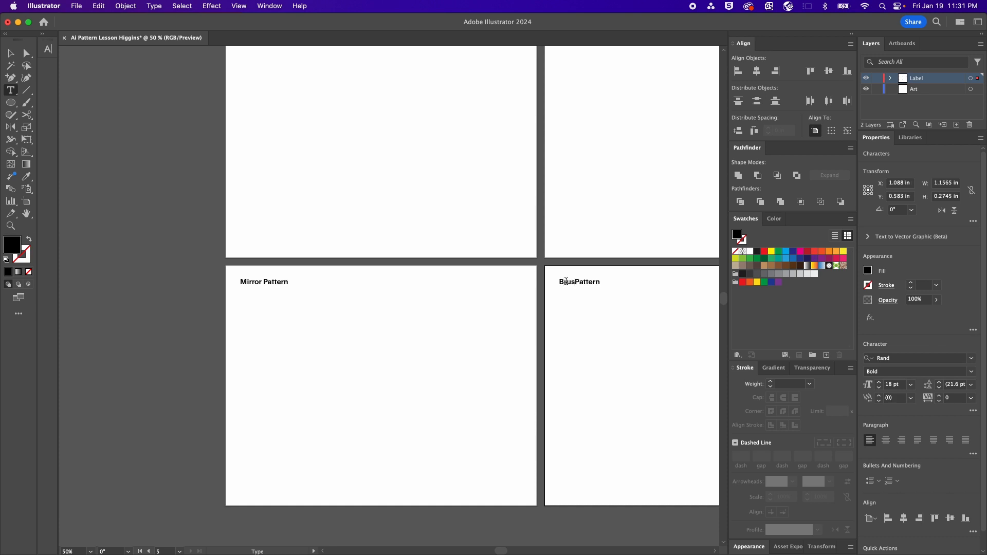
scroll(566, 280, "right", 5)
key("Escape")
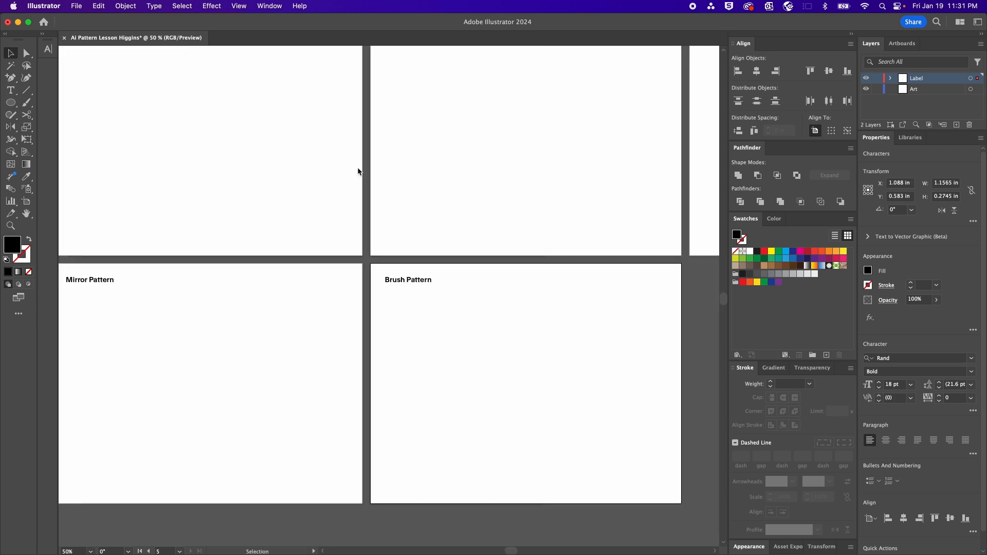
scroll(418, 184, "right", 3)
left_click(503, 387)
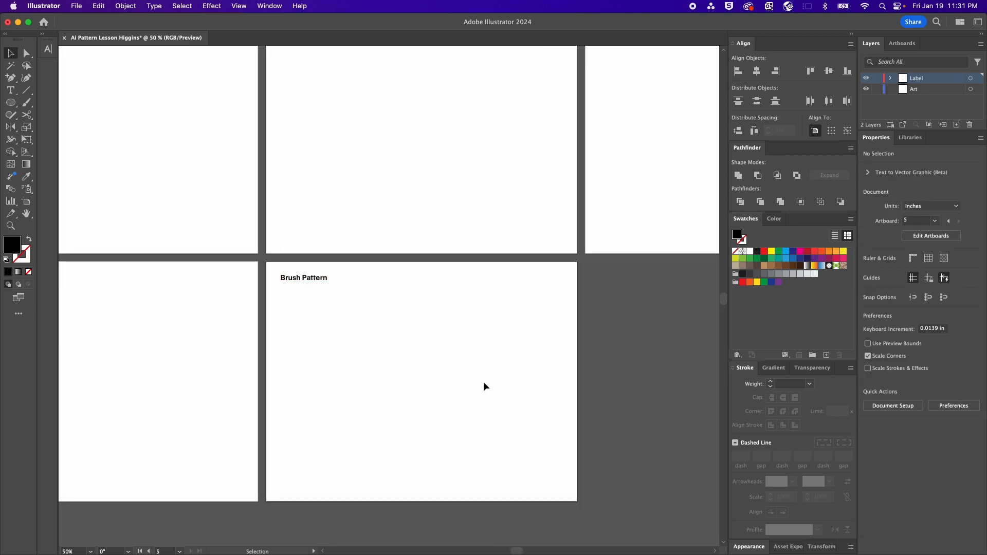
Duplicate Artboard 5 together with its Brush Pattern label
left_click(901, 46)
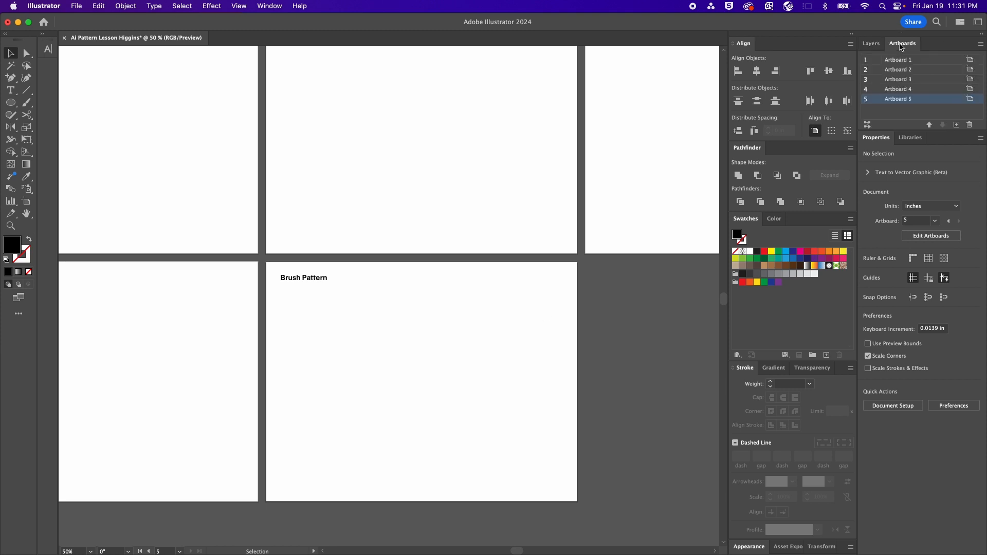
double_click(920, 99)
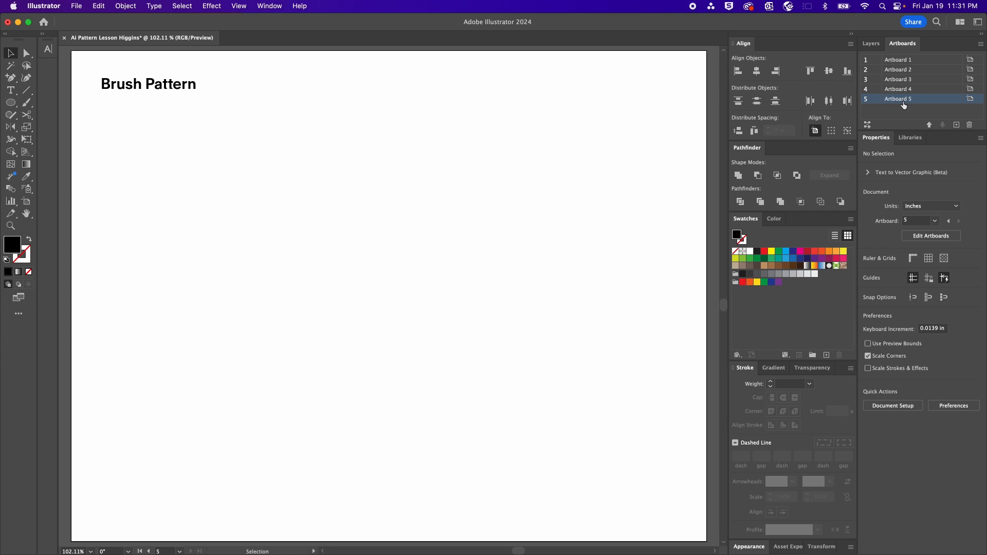
left_click(981, 47)
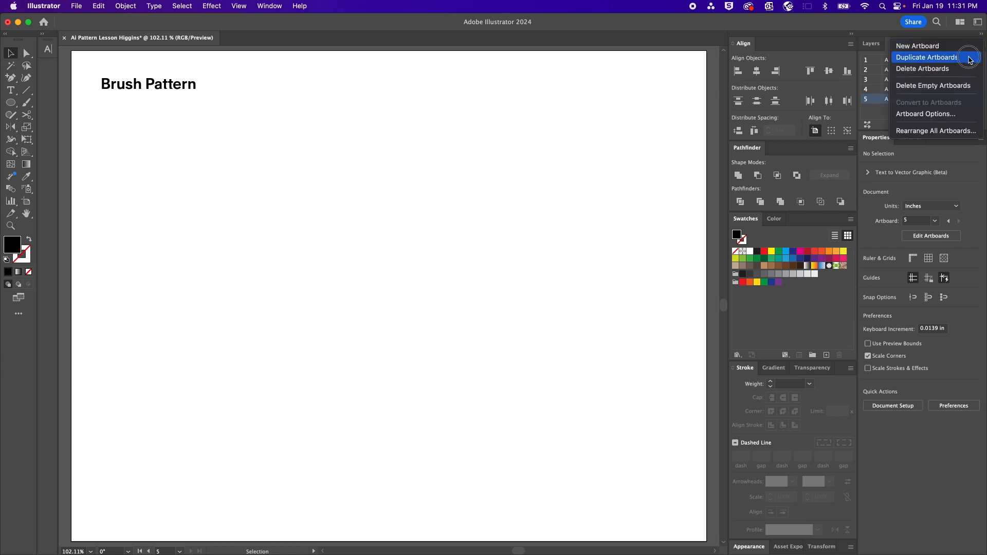
left_click(968, 58)
Return to the original Artboard 5 and change its label to "Seamless Pattern"
key("shift+Page_Up")
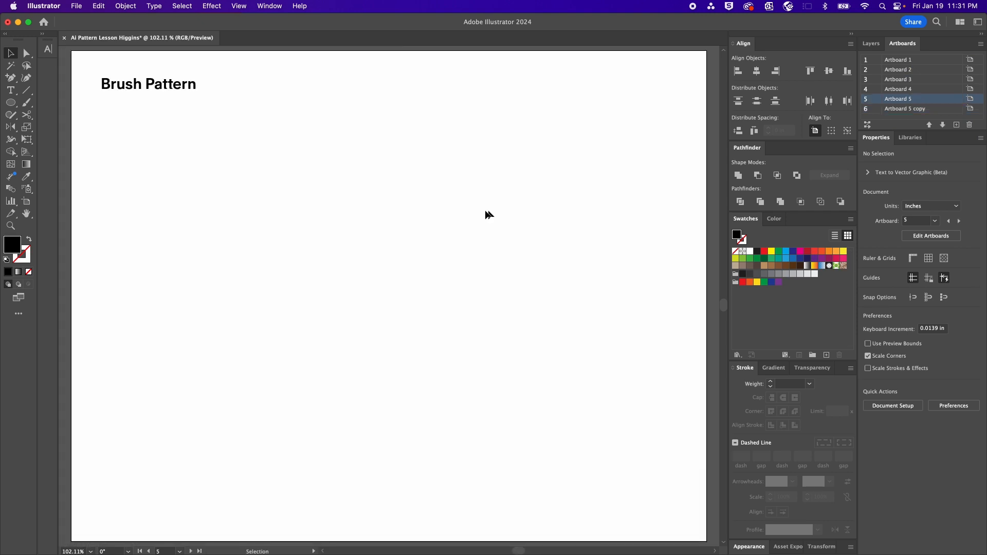
key("t")
double_click(124, 82)
type("Seamless")
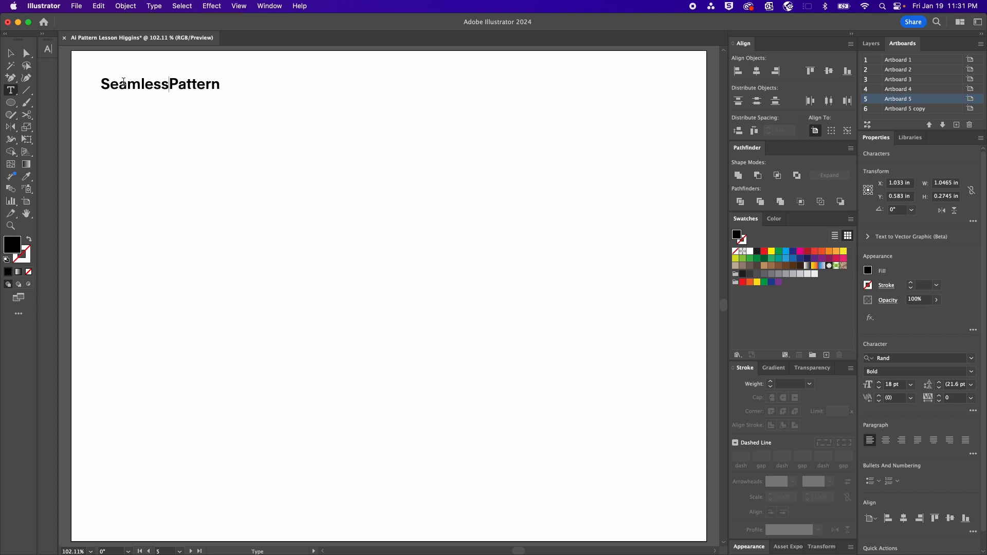
key("Escape")
left_click(249, 205)
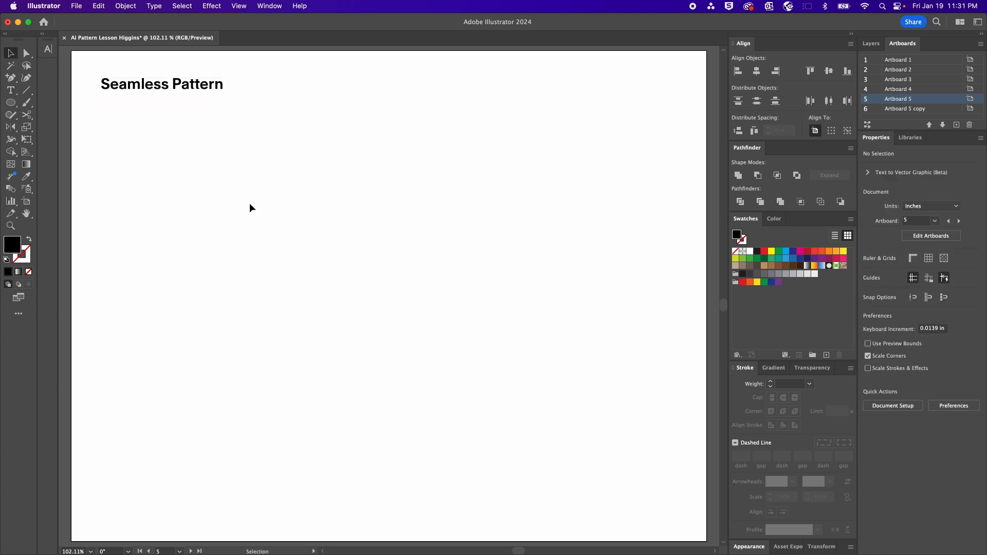
Rearrange all artboards into a grid with 3 columns
scroll(248, 204, "down", 6)
scroll(249, 204, "up", 3)
scroll(248, 204, "left", 2)
scroll(249, 204, "down", 1)
scroll(249, 204, "right", 1)
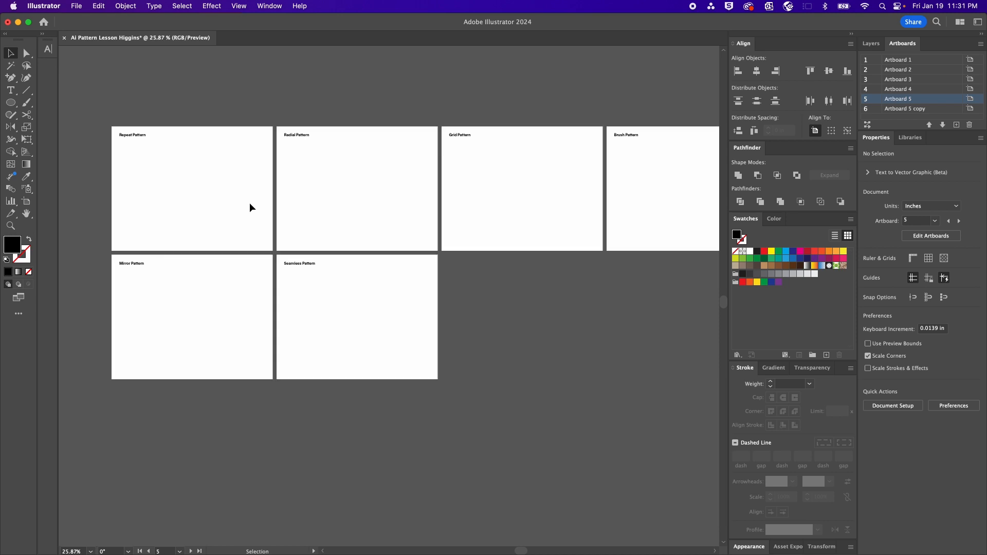
scroll(250, 205, "right", 2)
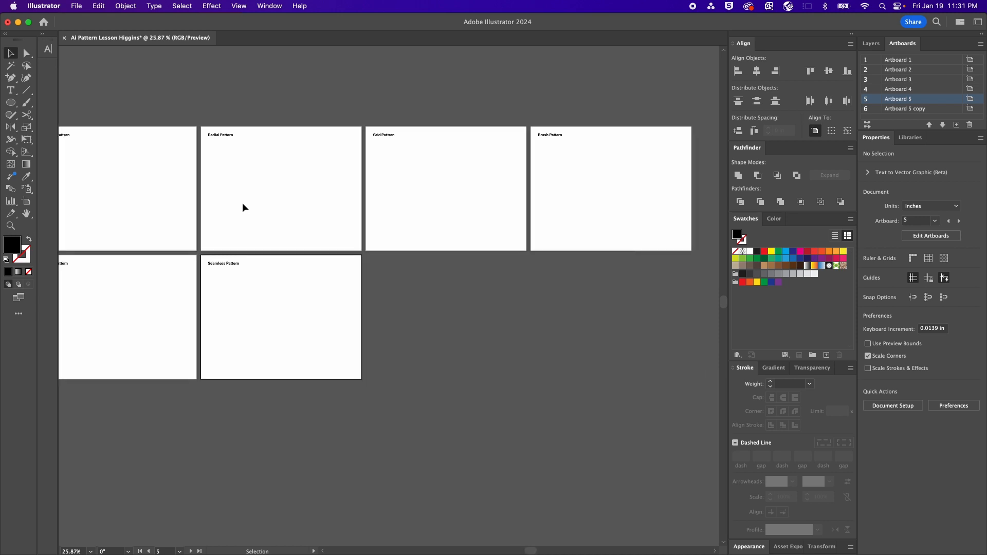
scroll(409, 252, "left", 1)
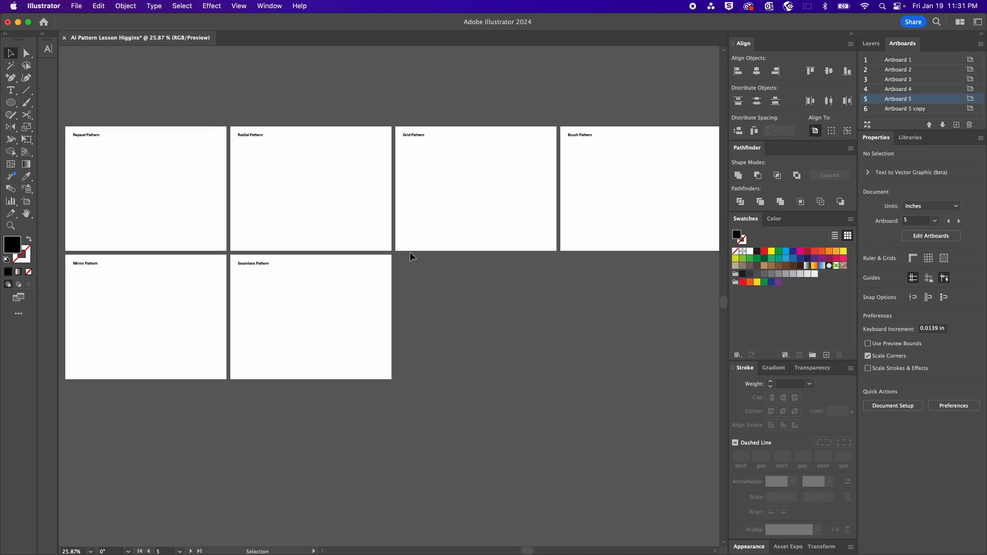
left_click(867, 125)
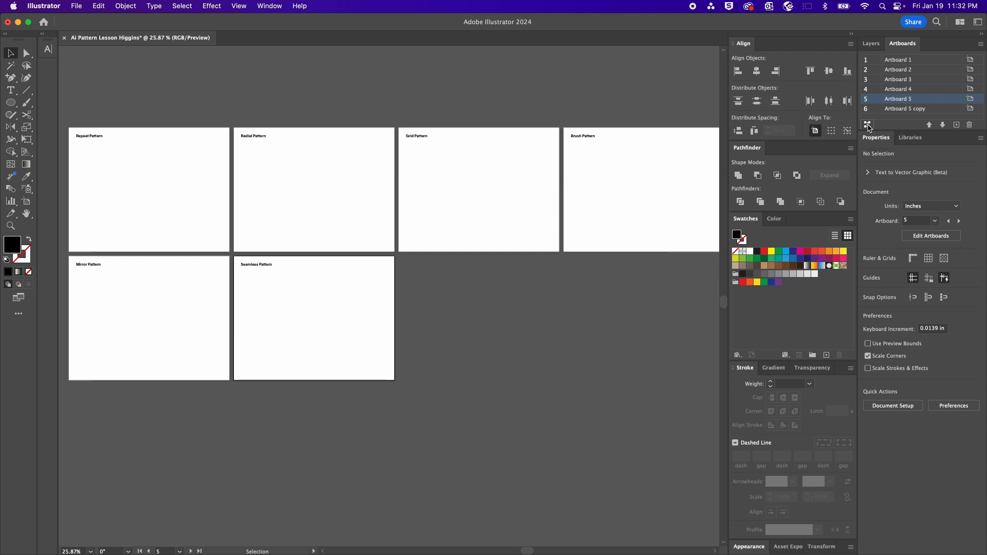
type("3")
key("Return")
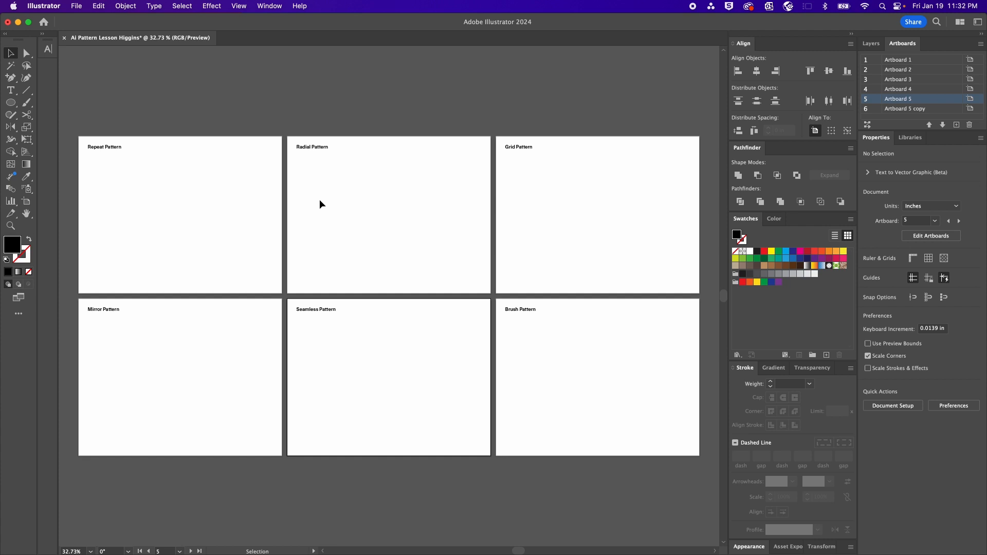
Lock the Label layer and make the Art layer active for drawing on the Repeat Pattern artboard
left_click(281, 219)
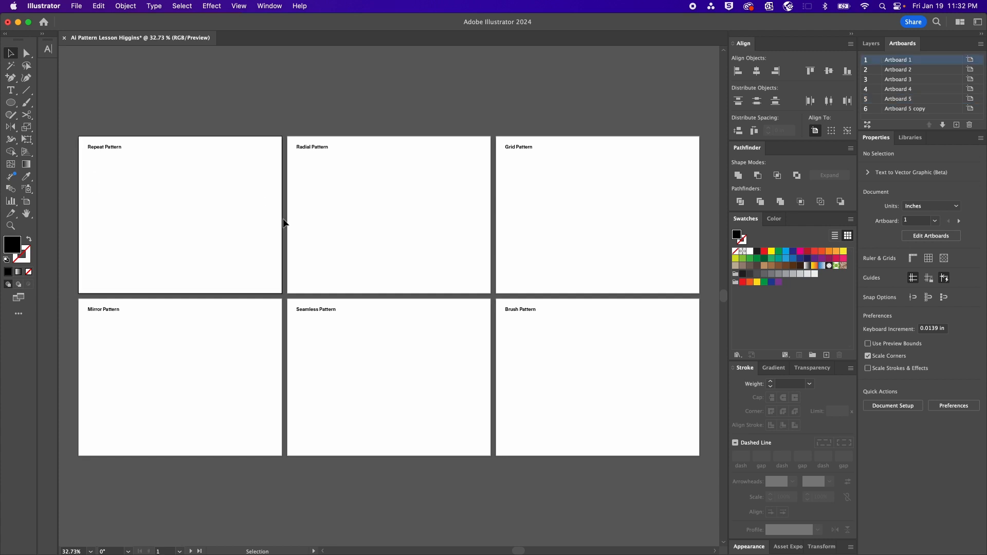
left_click(870, 43)
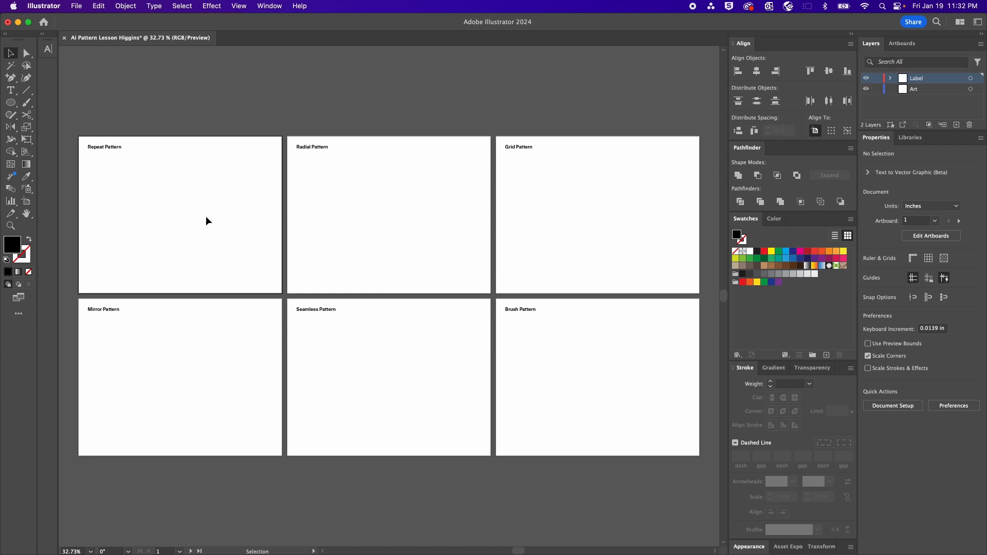
left_click(876, 78)
left_click(925, 90)
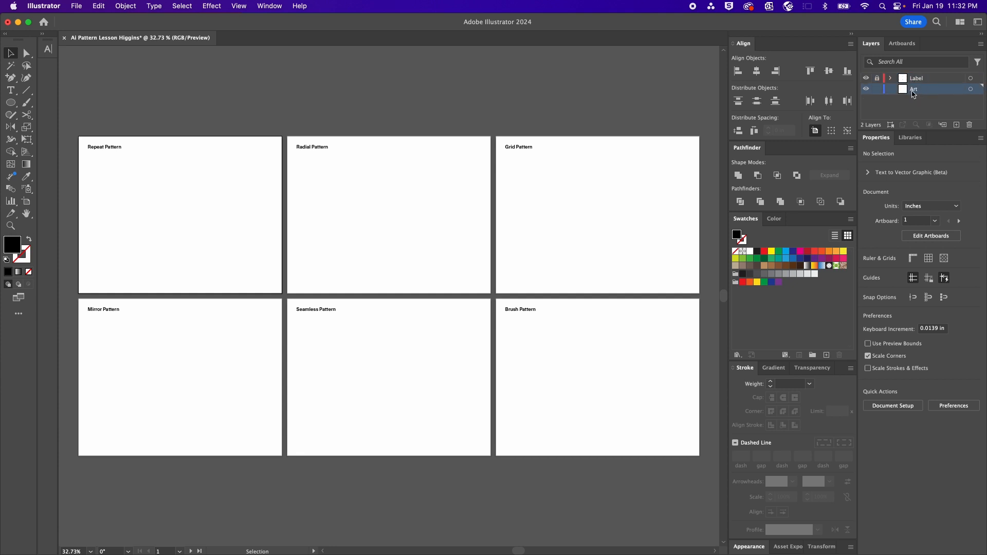
left_click(341, 292)
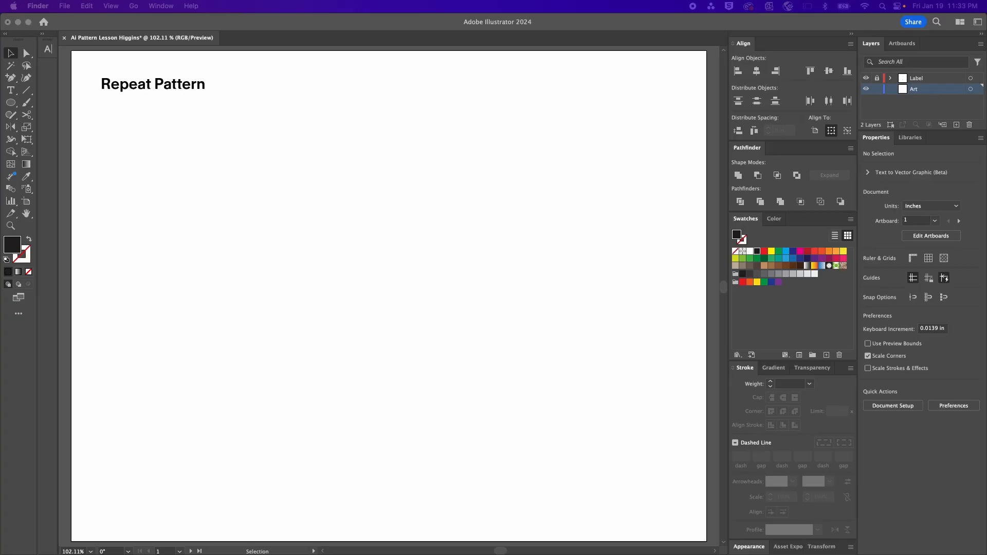
Draw a vertical line about 1.18 in tall below the Repeat Pattern title, using a black stroke and no fill
left_click(30, 95)
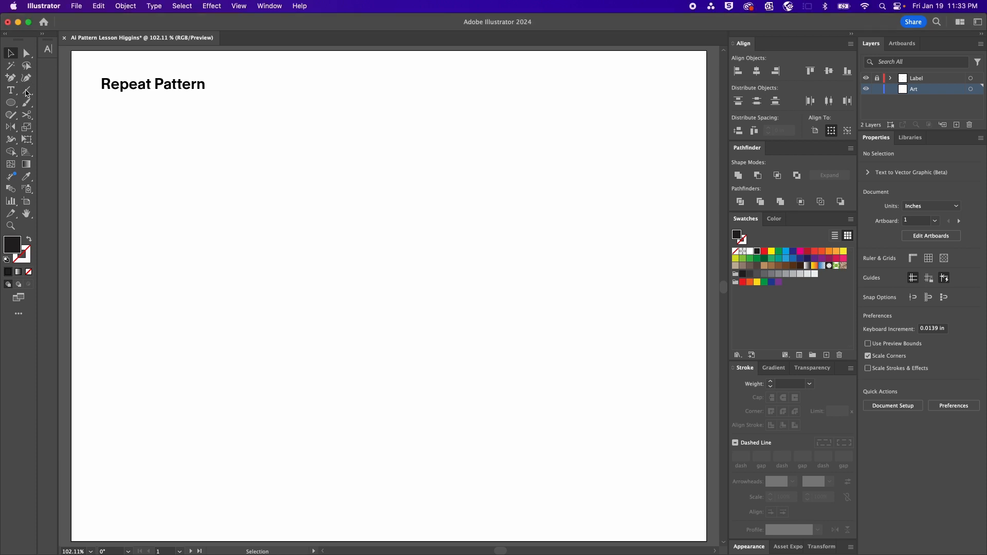
left_click(29, 94)
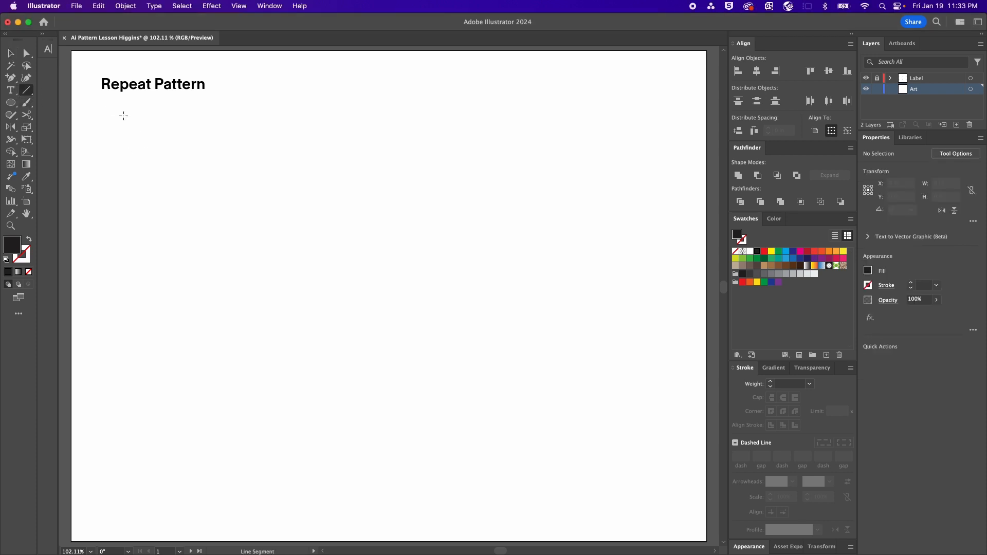
left_click(30, 242)
left_click_drag(134, 119, 137, 187)
Draw a circle about 1.47 in wide below the line and a square of about the same size beneath the circle
key("l")
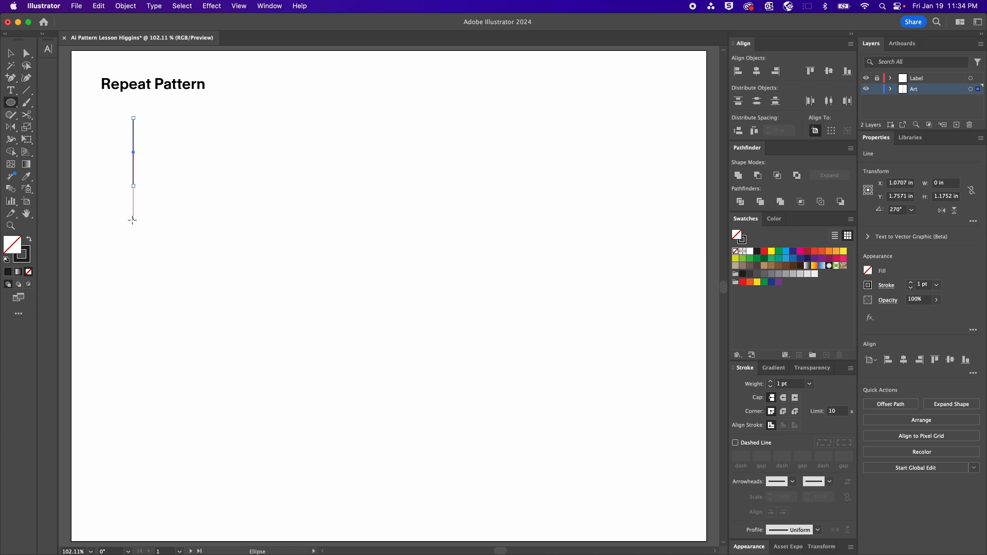
left_click_drag(132, 220, 218, 305)
left_click_drag(13, 105, 52, 102)
left_click_drag(132, 361, 217, 414)
key("v")
left_click(272, 327)
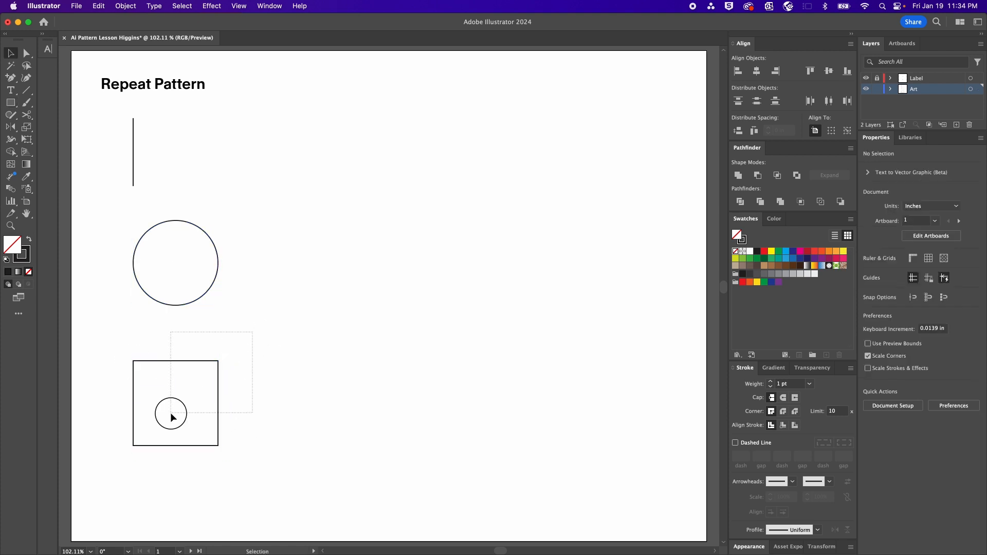
Swap the square's fill and stroke to make it solid black without an outline, and deselect it
left_click(172, 408)
left_click(28, 241)
left_click(264, 358)
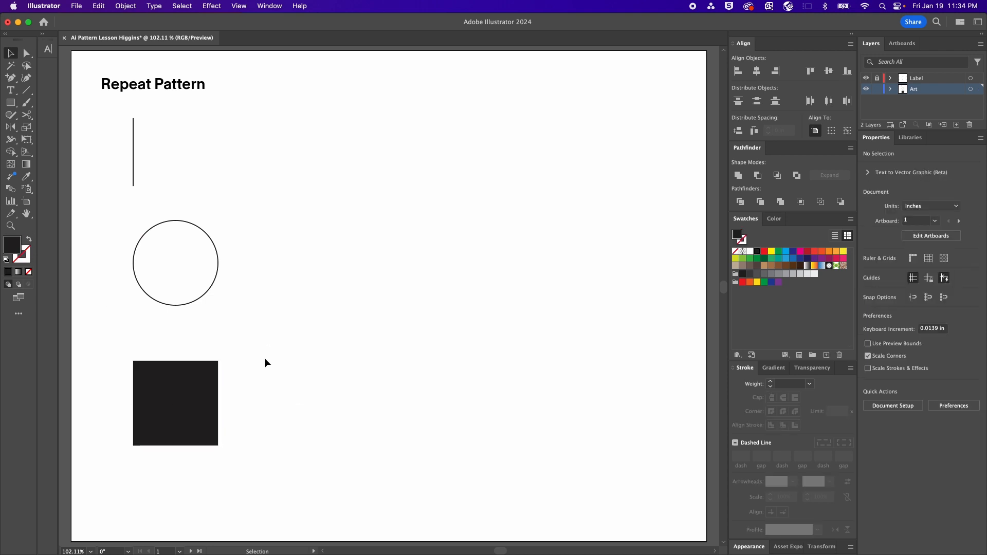
Duplicate the vertical line about 0.13 in to its right at the same height
left_click(134, 139)
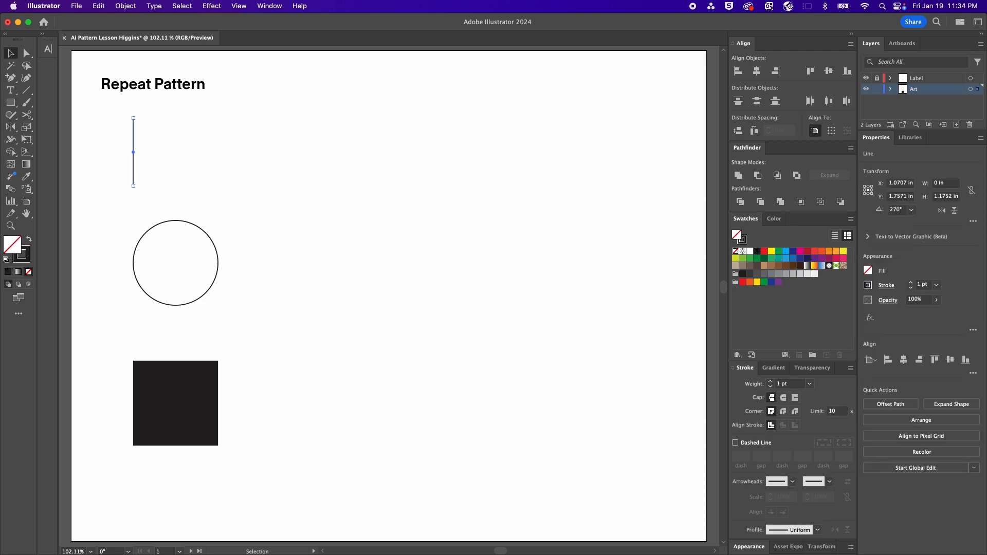
left_click_drag(134, 137, 161, 145)
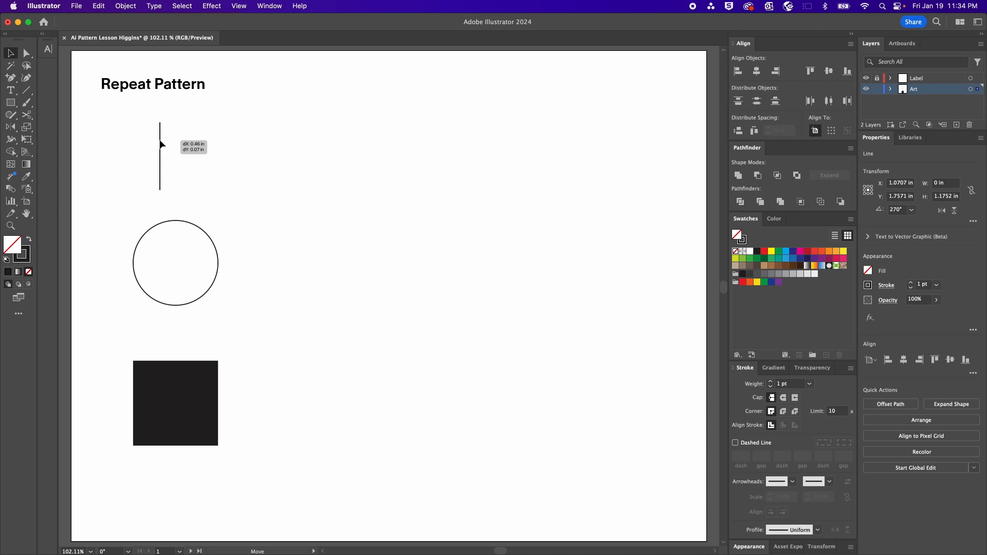
left_click_drag(162, 144, 172, 145)
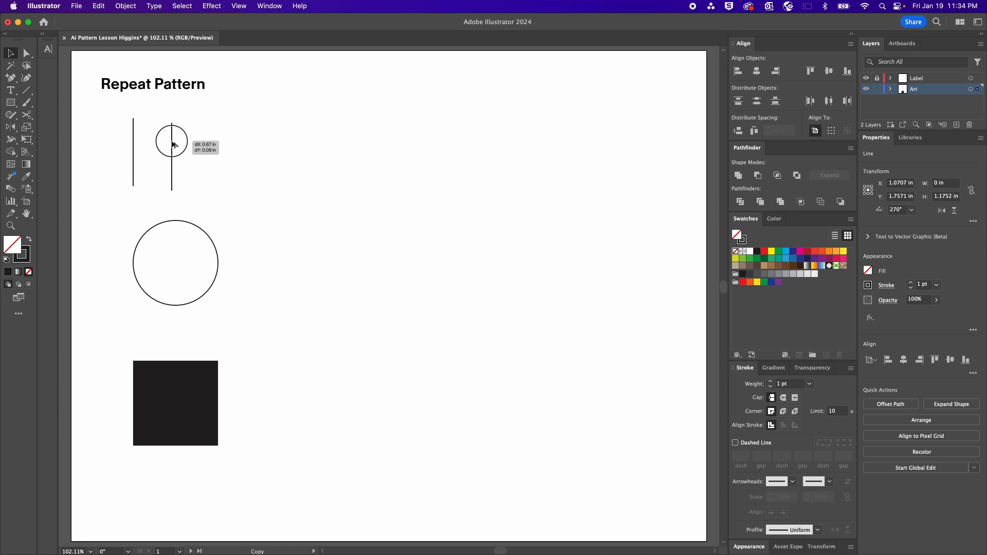
left_click_drag(172, 145, 143, 139)
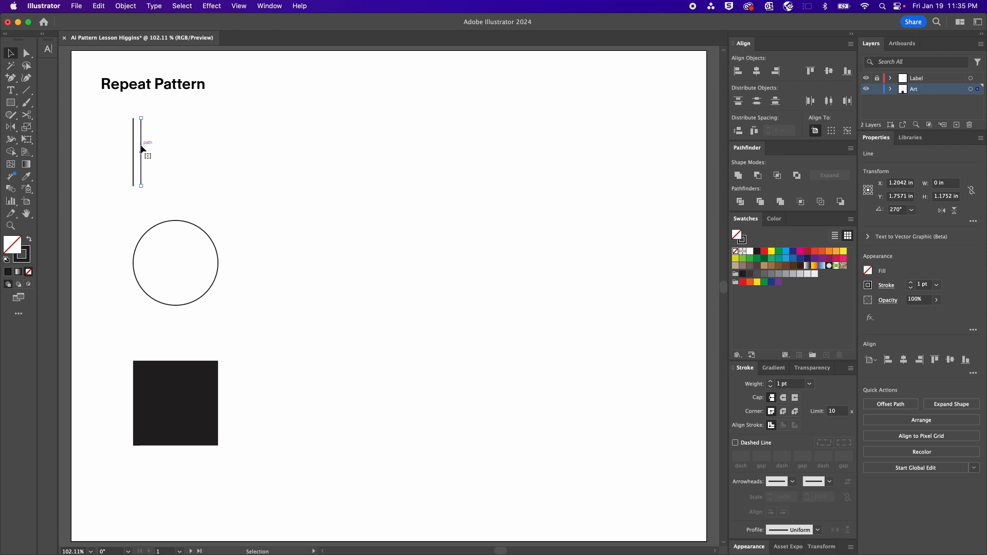
Repeat the line duplication with Transform Again to build an evenly spaced row of 28 vertical lines, and deselect
left_click(125, 6)
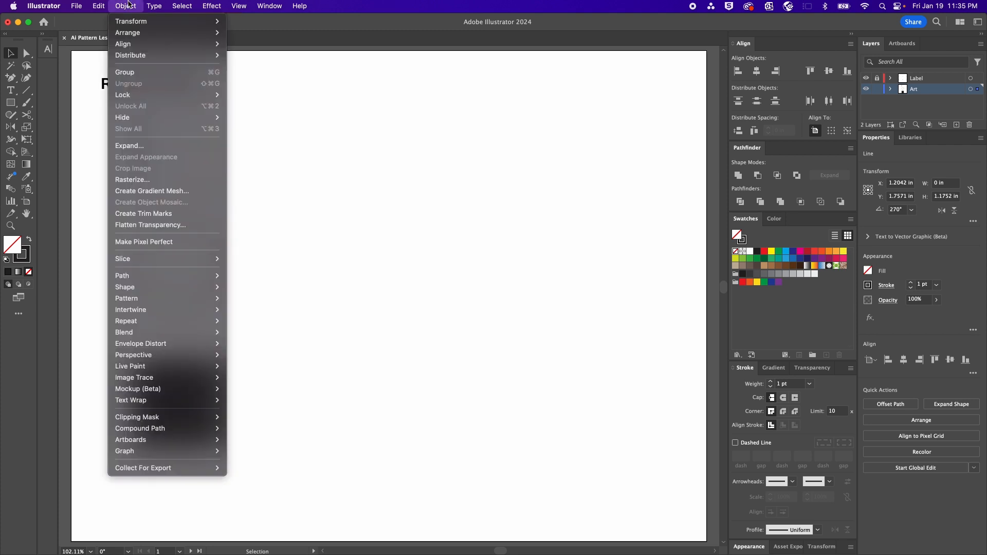
mouse_move(142, 22)
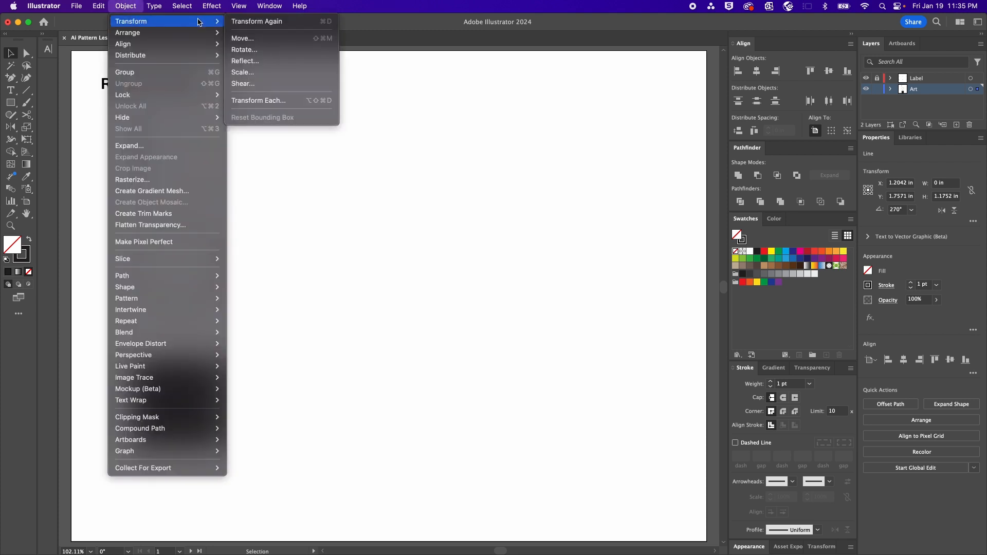
left_click(308, 22)
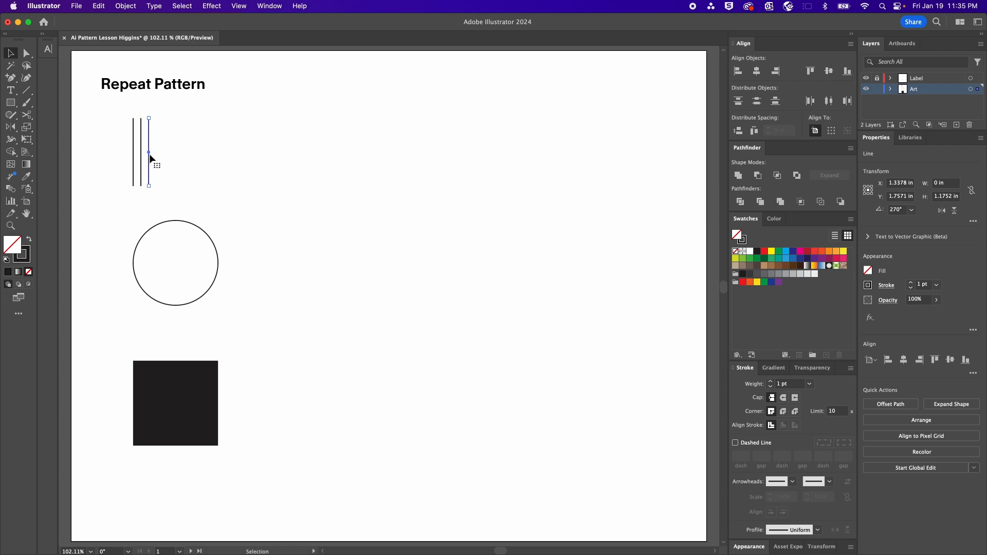
key("super+d")
key("super+d")
key("super+d")
key("super+d")
key("super+d")
key("super+d")
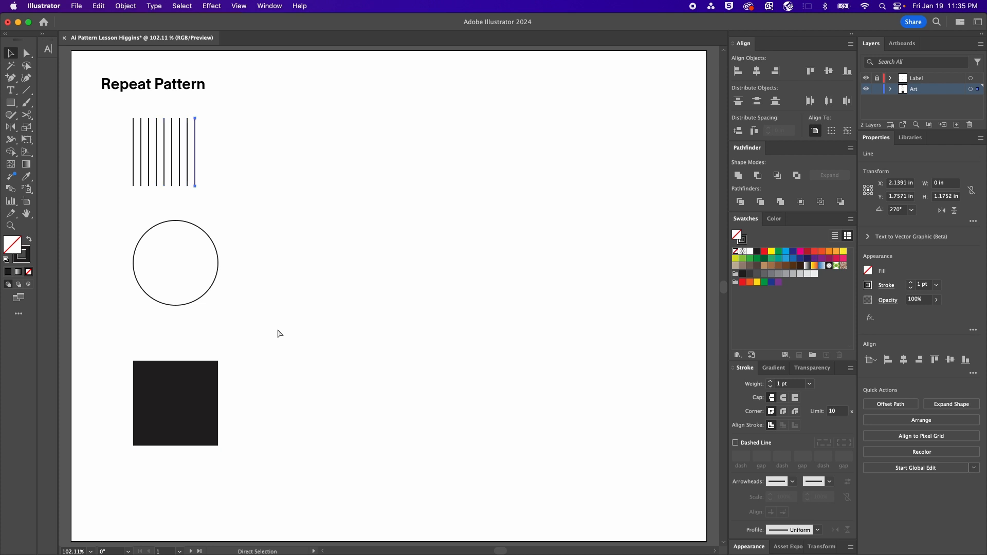
key("super+d")
key("super+d")
key("super+d")
key("super+d")
key("super+d")
key("super+d")
key("super+d")
key("super+d")
key("super+d")
key("super+d")
key("super+d")
key("super+d")
key("super+d")
key("super+d")
key("super+d")
key("super+d")
key("super+d")
key("super+d")
key("super+d")
key("super+shift+a")
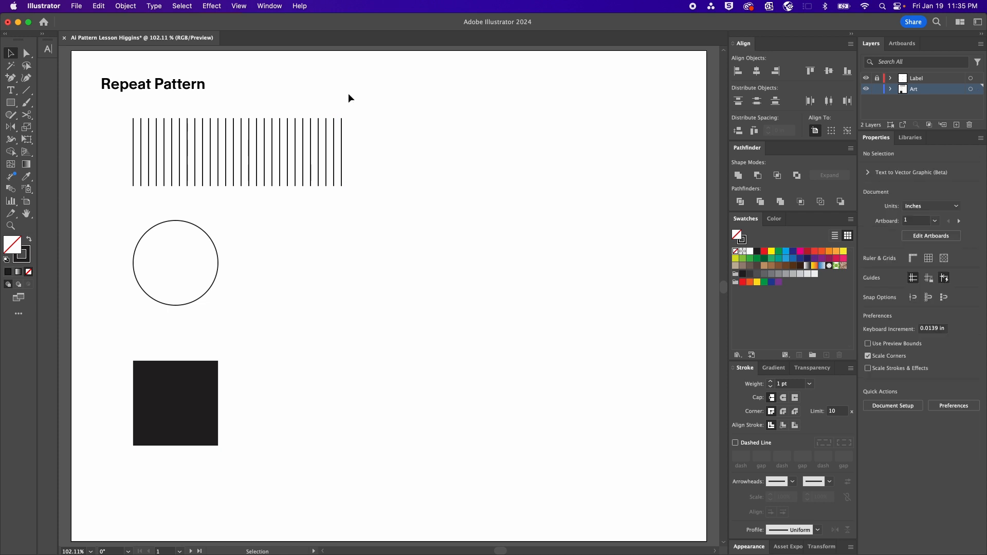
Create a pair of lines beyond the row's right end, with the second one shorter and its stroke set to 4 pt
mouse_move(341, 151)
left_mouse_down()
mouse_move(395, 153)
mouse_move(402, 136)
left_mouse_up()
left_click(414, 124)
left_click(770, 381)
left_click(770, 381)
left_click(770, 381)
left_click(425, 104)
Duplicate the thin and thick line pair about 0.33 in to the right and repeat the transformation to form 11 pairs
left_click_drag(467, 123, 387, 189)
left_click_drag(402, 148, 422, 149)
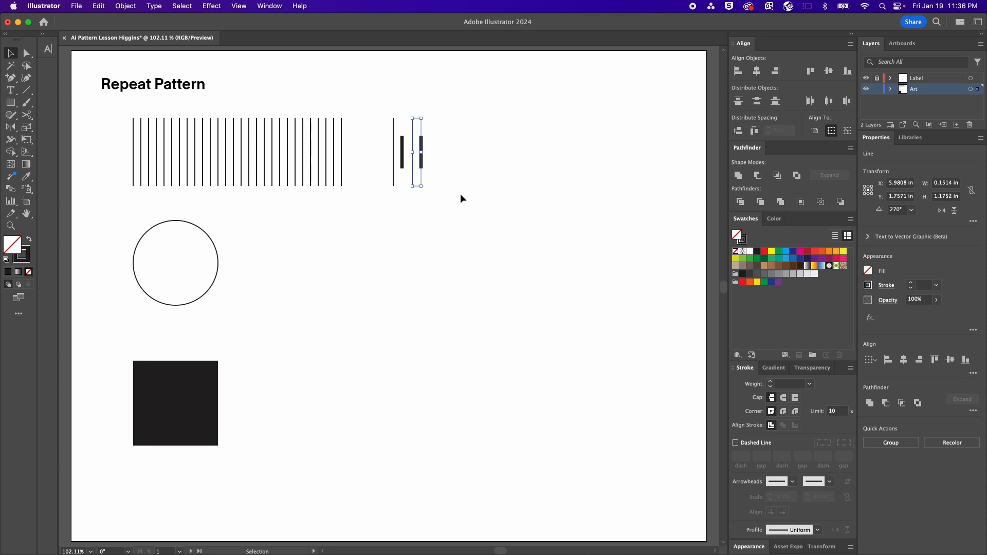
left_click(126, 6)
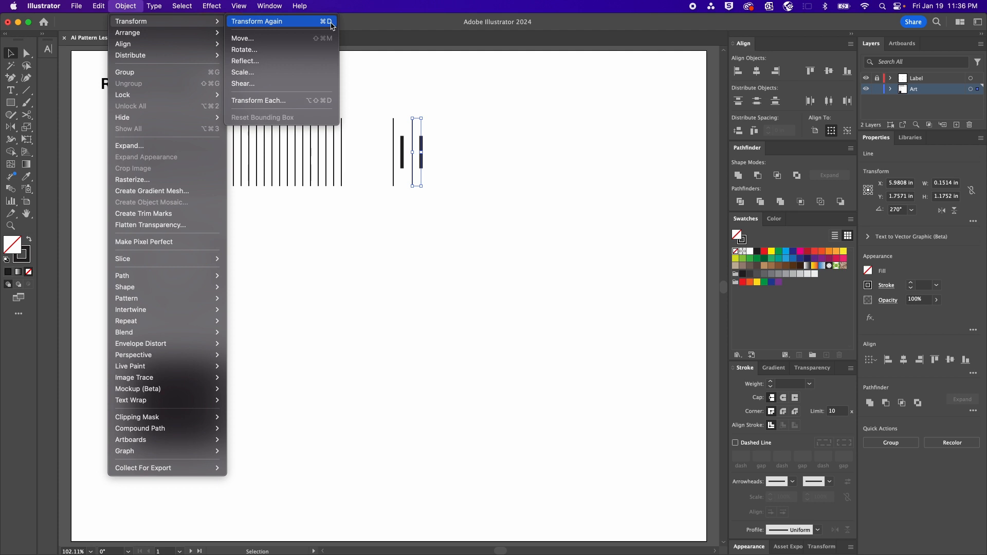
left_click(332, 25)
key("super+d")
key("super+d")
key("super+d")
key("super+d")
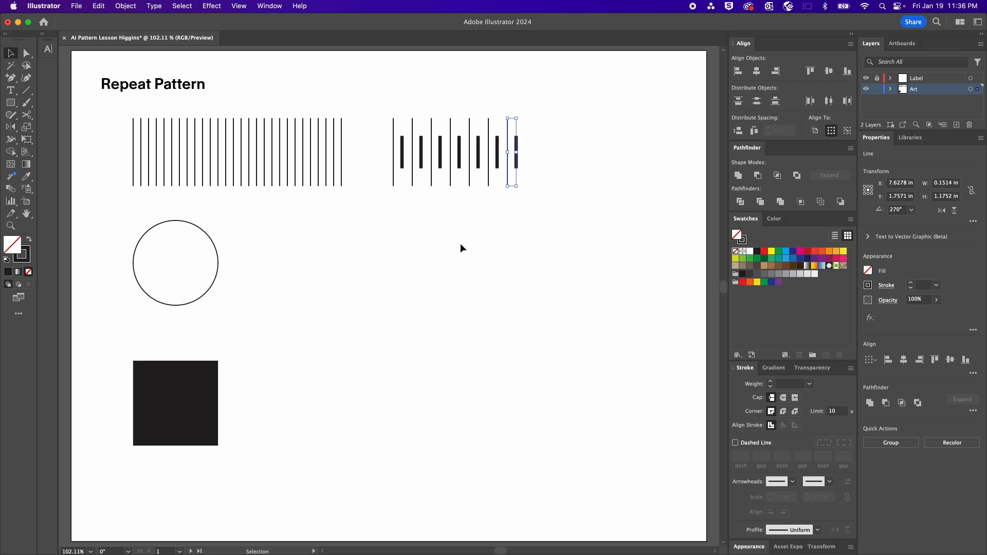
key("super+d")
key("super+d")
key("super+d")
key("super+d")
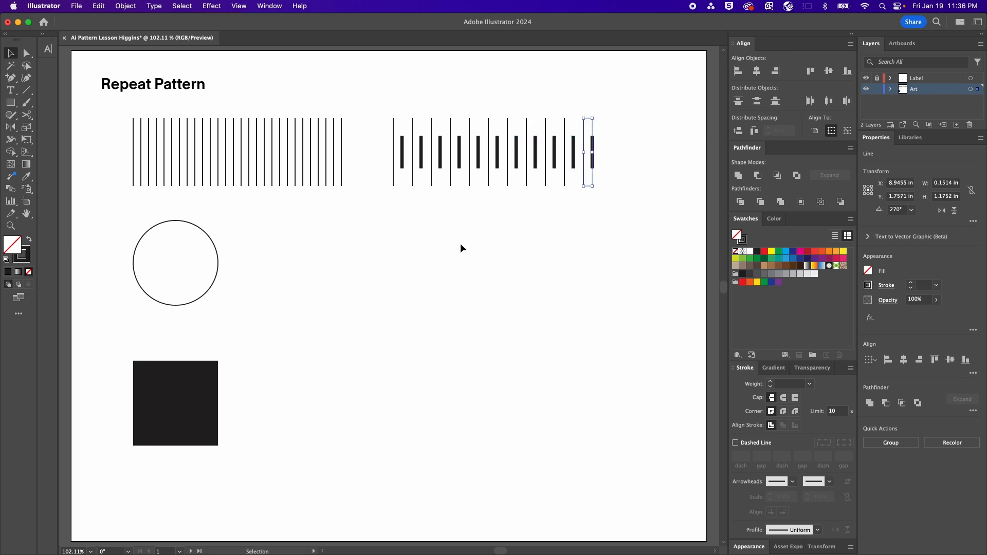
left_click(460, 245)
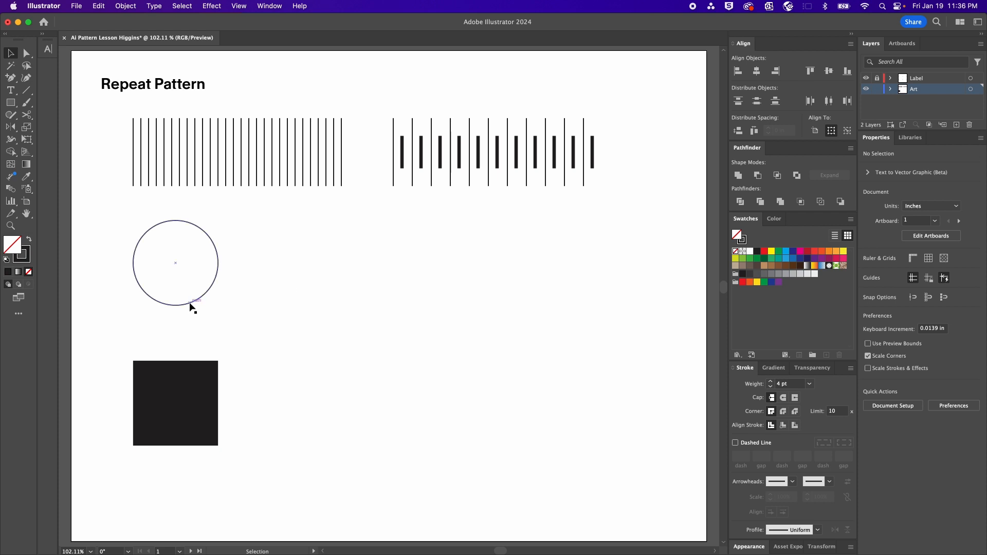
Duplicate the circle about 0.35 in to the right and repeat the transformation to form a row of 14 overlapping circles
left_click_drag(191, 305, 212, 300)
key("super+d")
key("super+d")
key("super+d")
key("super+d")
key("super+d")
key("super+d")
key("super+d")
key("super+d")
key("super+d")
key("super+d")
key("super+d")
key("super+d")
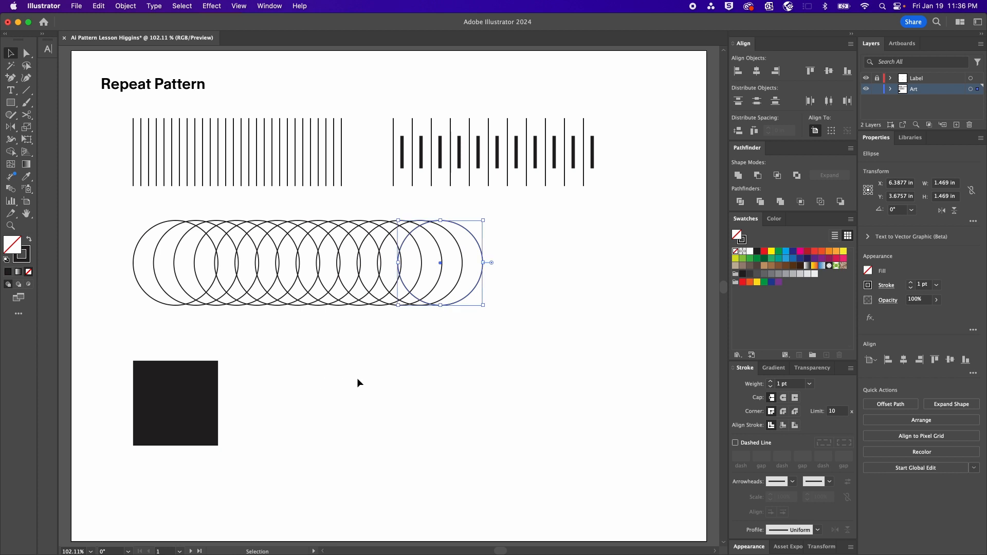
left_click(357, 379)
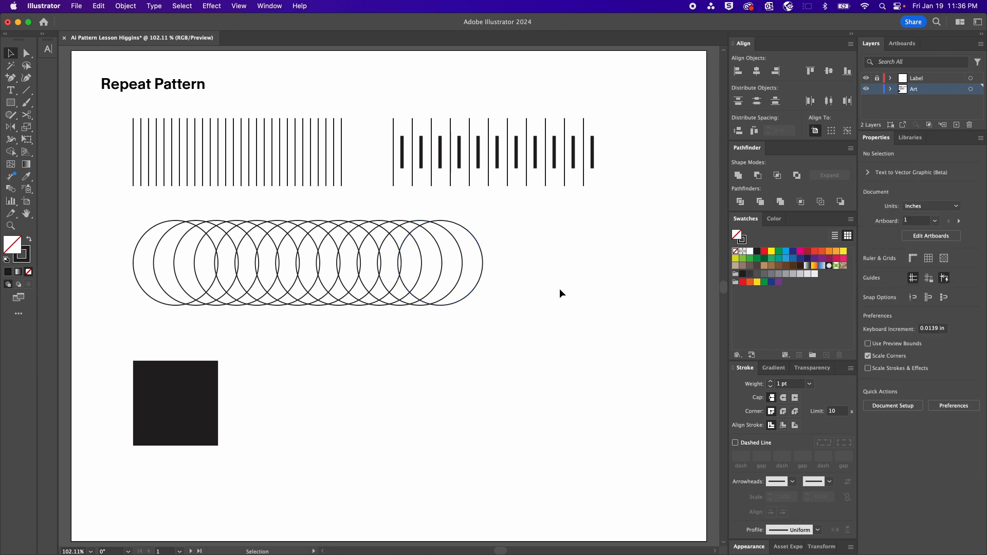
Shift the last circle slightly inward and distribute all the circles evenly by their horizontal centers
left_click(482, 254)
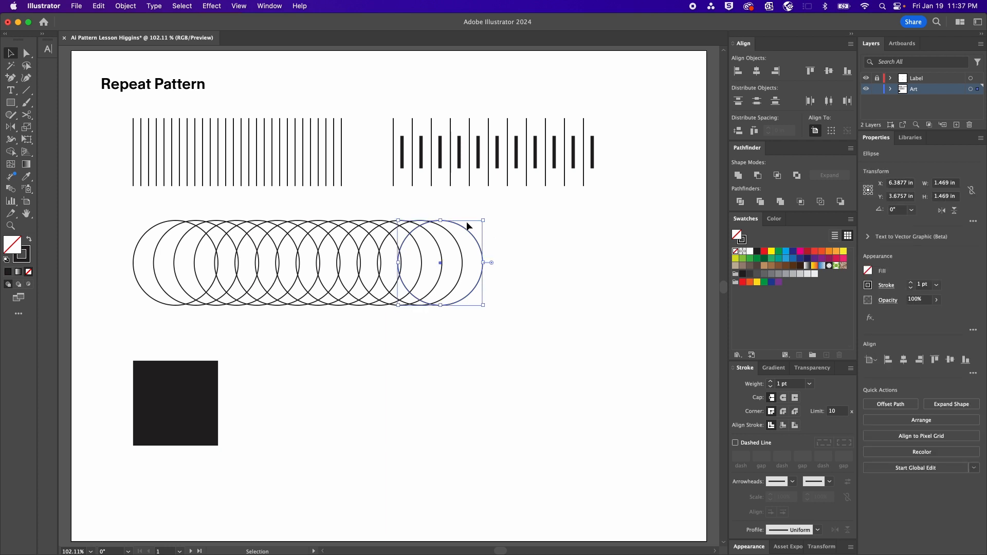
left_click_drag(469, 232, 453, 232)
left_click_drag(540, 238, 63, 293)
scroll(272, 265, "right", 5)
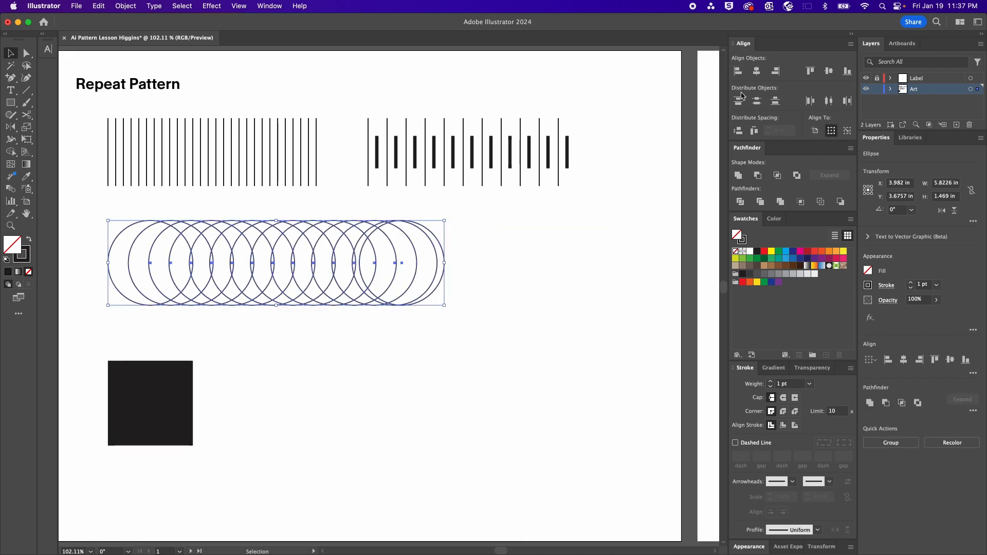
left_click(828, 103)
left_click(440, 350)
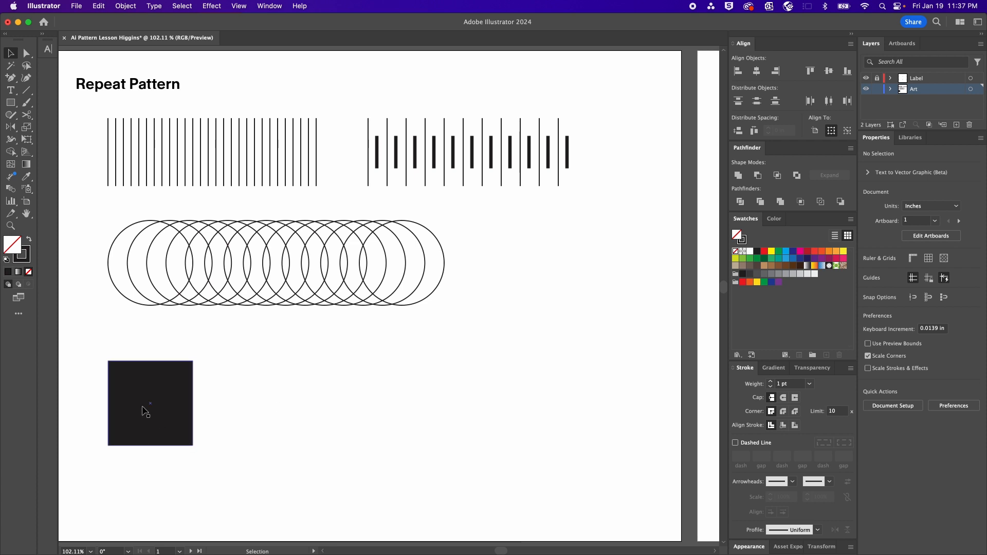
Place a half-size copy to the right of the black square and duplicate both squares about 2.4 in to the right
left_click_drag(130, 406, 221, 410)
left_click_drag(283, 403, 237, 406)
left_click(311, 409)
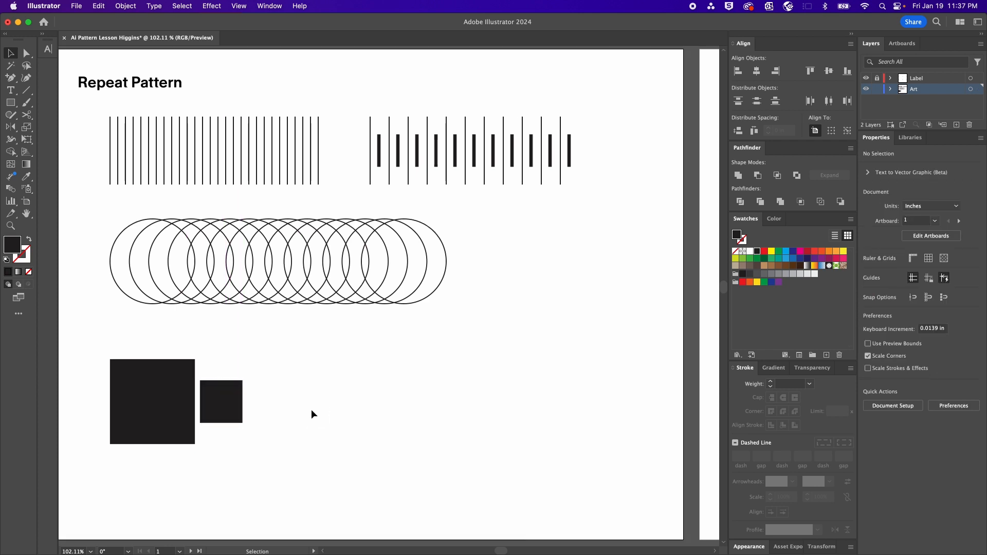
scroll(310, 409, "left", 2)
mouse_move(292, 403)
left_mouse_down()
mouse_move(167, 373)
mouse_move(226, 400)
mouse_move(307, 402)
left_mouse_up()
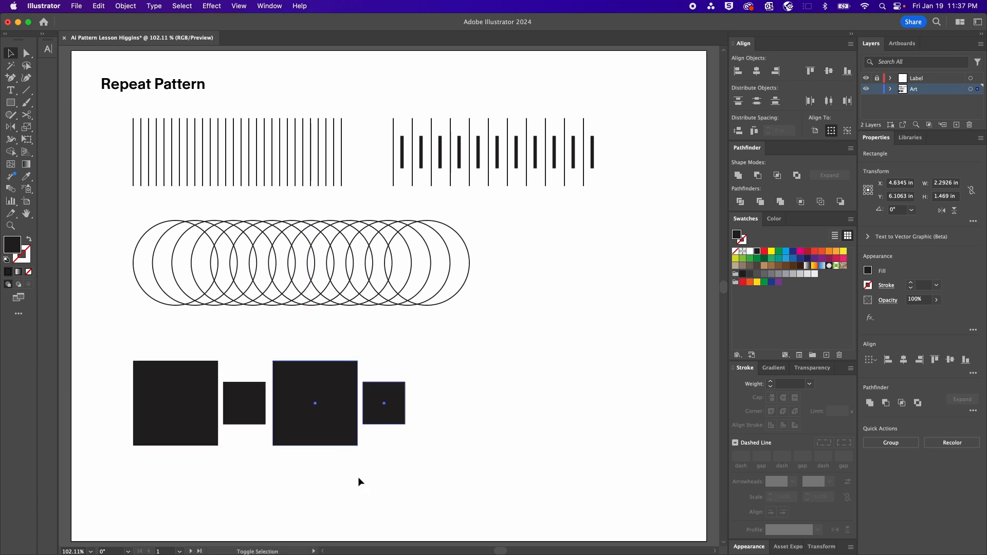
Repeat the last duplication twice to form a row of four large and small square pairs, and deselect them
key("super+d")
key("super+d")
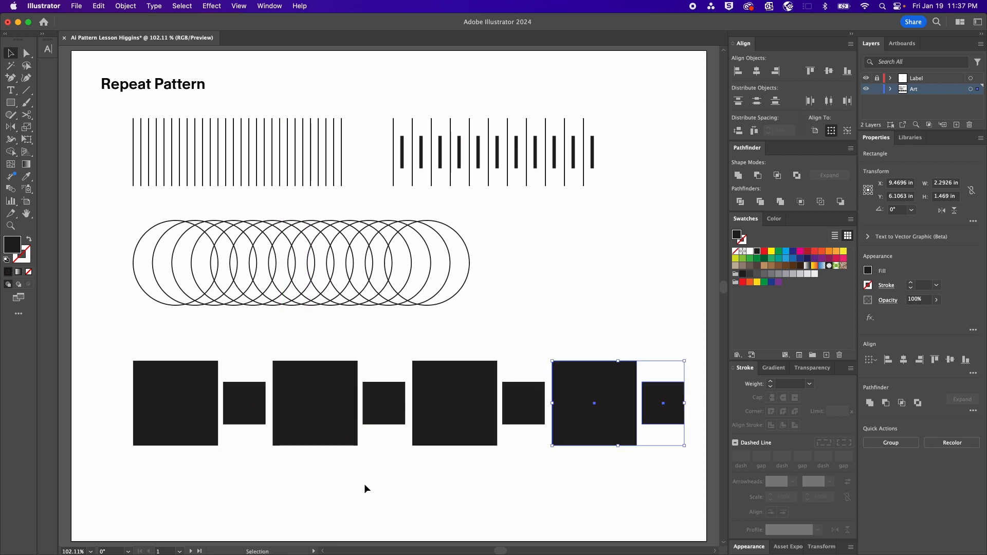
left_click(364, 483)
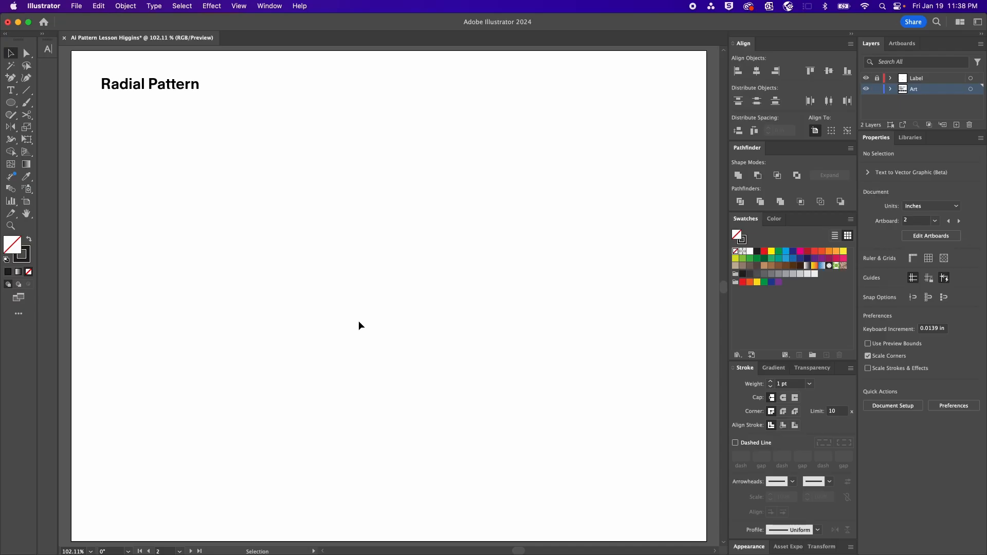
On the Radial Pattern artboard, draw a circle about 1.91 in wide and place an identical one about 5.2 in to its right
key("l")
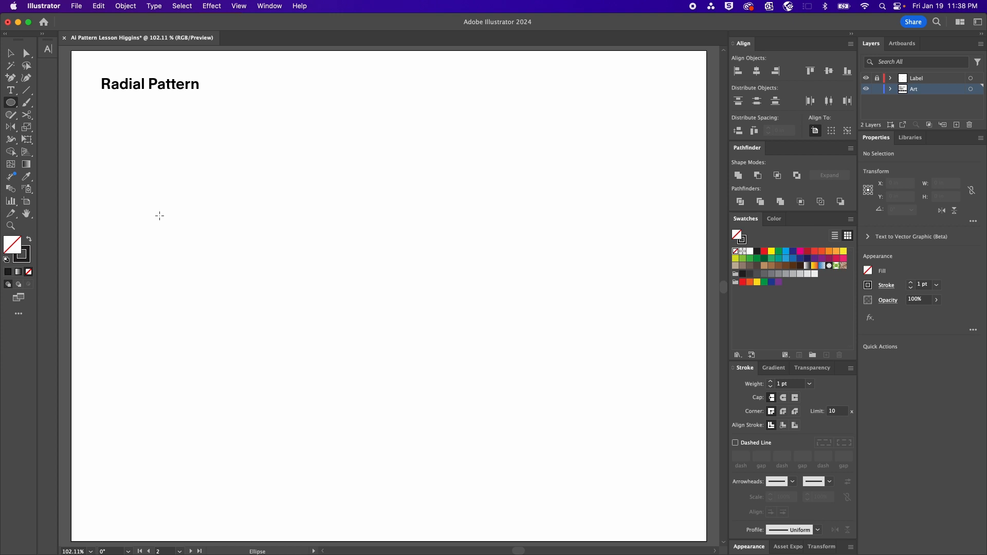
left_click_drag(159, 216, 572, 317)
key("v")
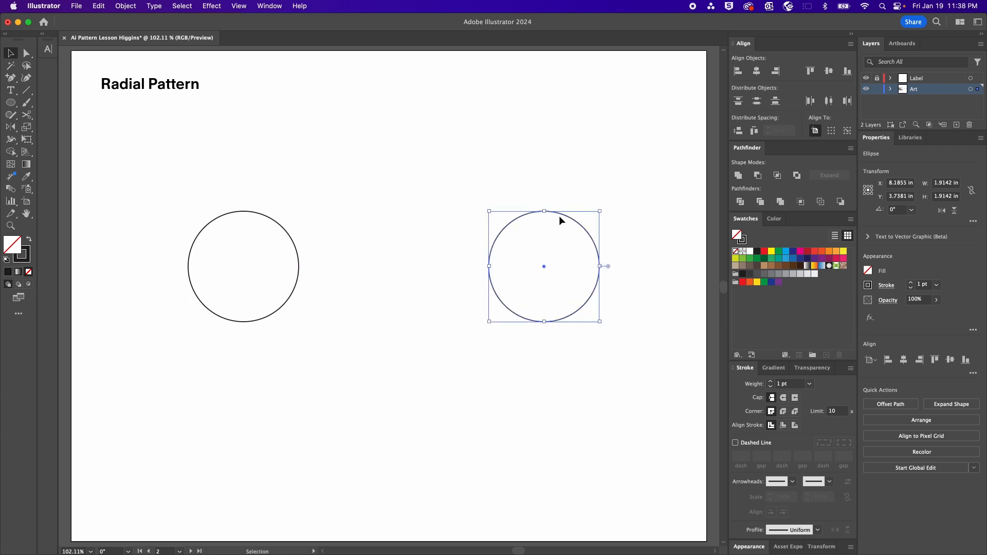
Draw a square about 0.83 in wide inside the right circle and select both shapes
left_click(535, 170)
left_click_drag(15, 101, 29, 111)
left_click(17, 103)
left_click(64, 103)
left_click_drag(528, 248, 575, 295)
key("v")
left_click_drag(624, 364, 508, 177)
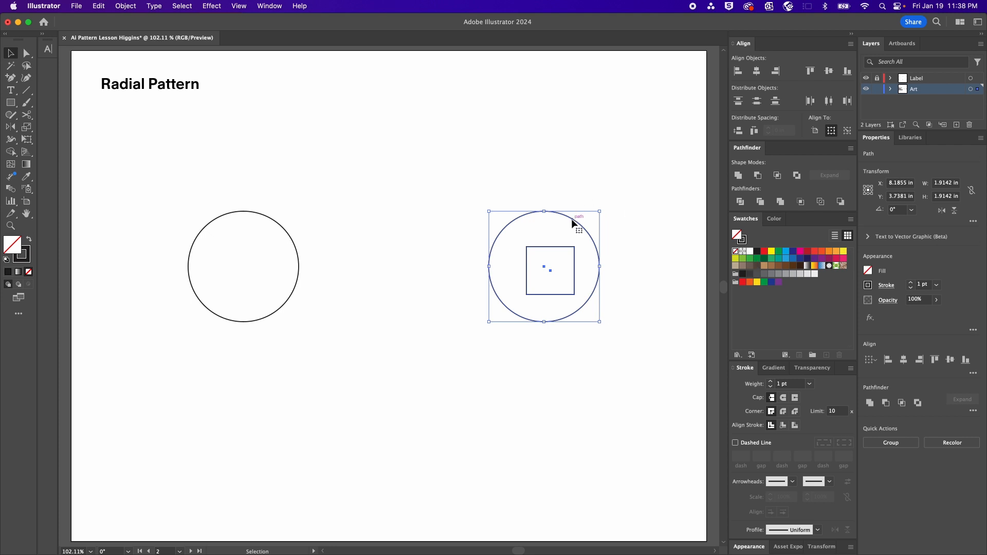
Try centering the square and circle on each other horizontally and vertically relative to the selection, and undo both alignments
left_click(755, 71)
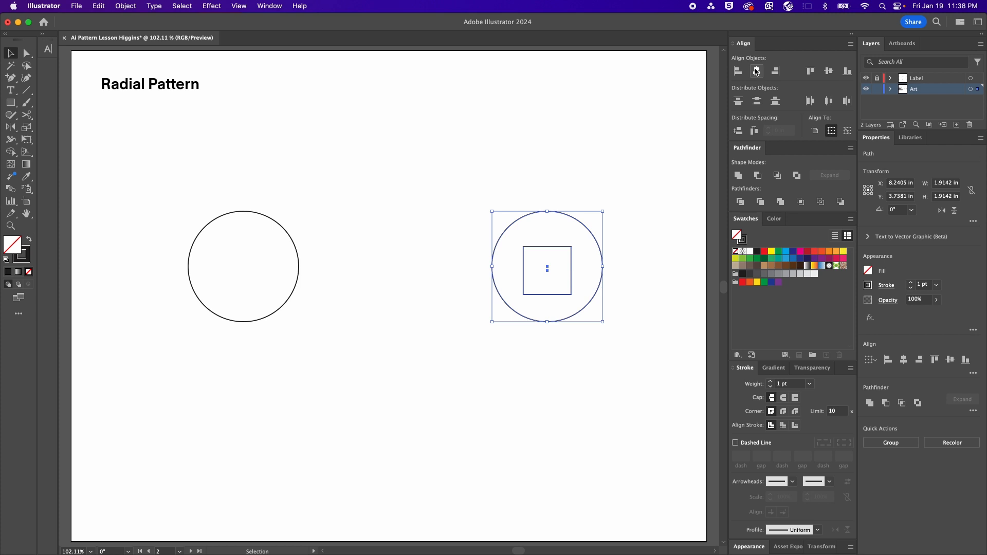
left_click(829, 71)
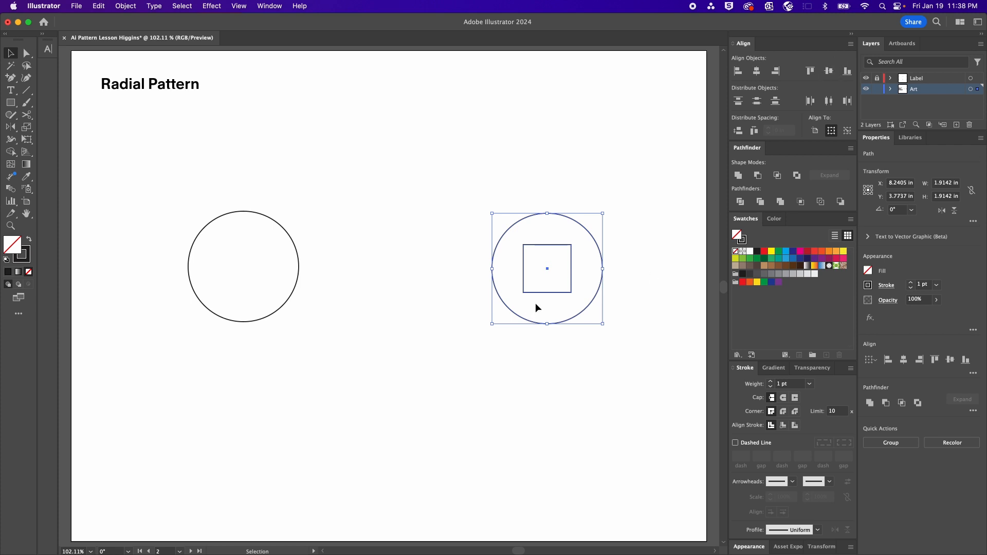
key("super+z")
key("super+z")
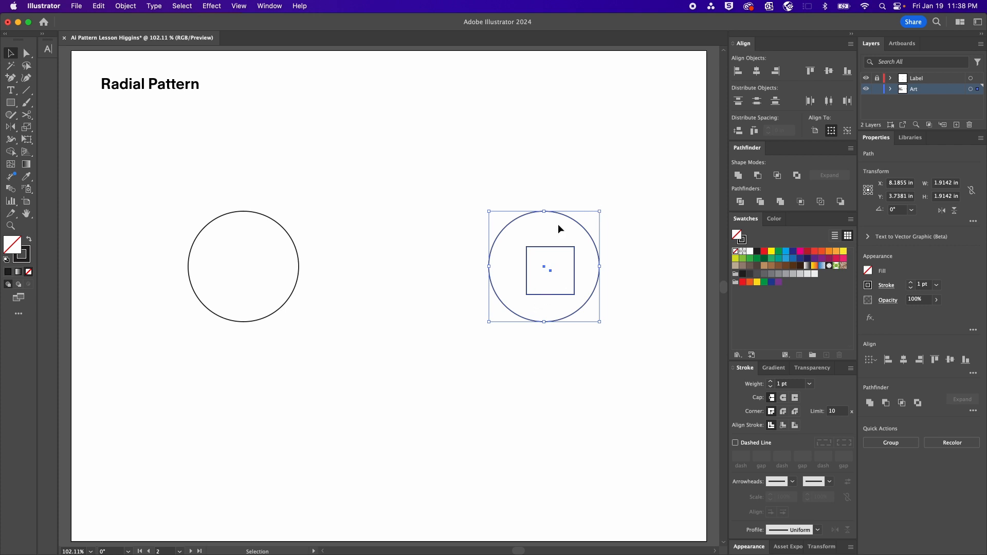
Make the right circle the key object and center the square on it horizontally and vertically
left_click(572, 220)
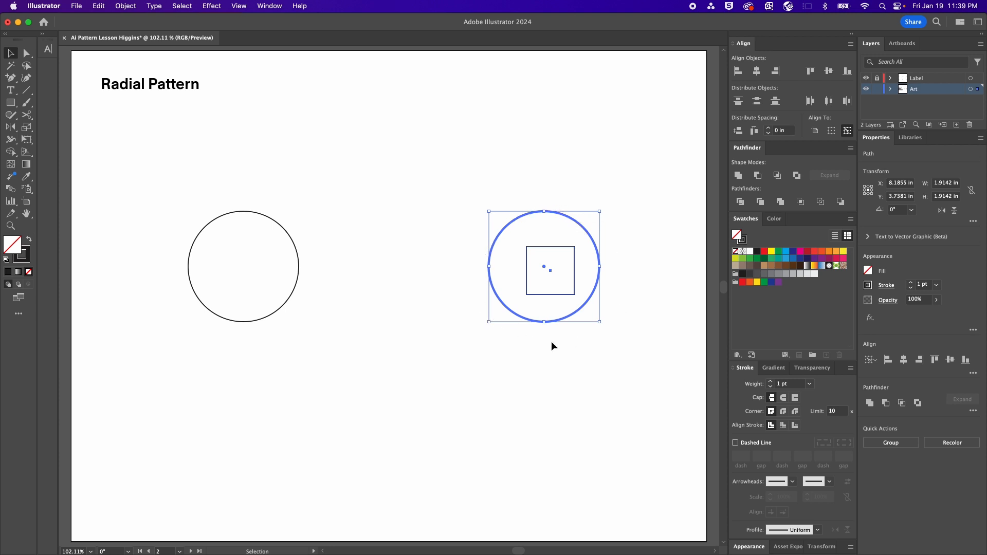
left_click(757, 72)
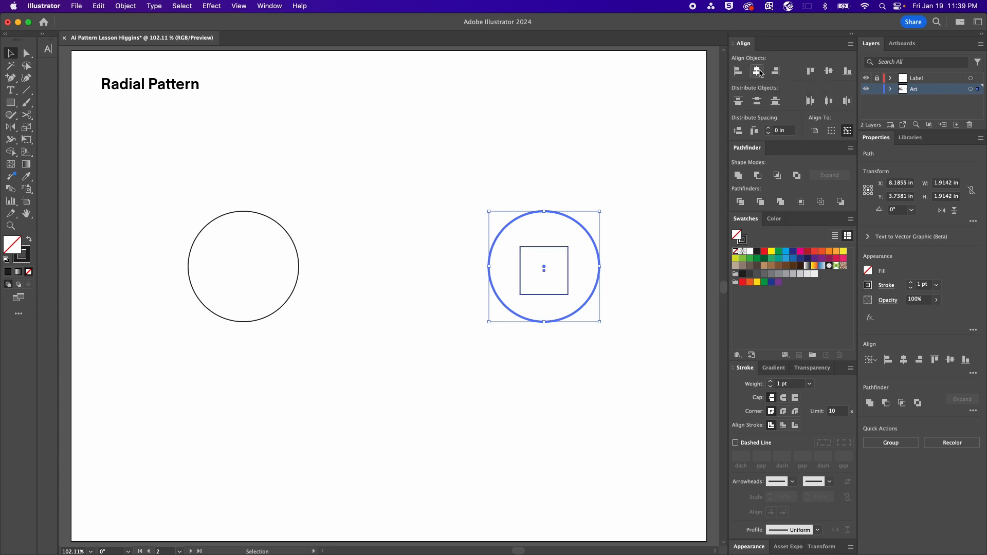
left_click(828, 71)
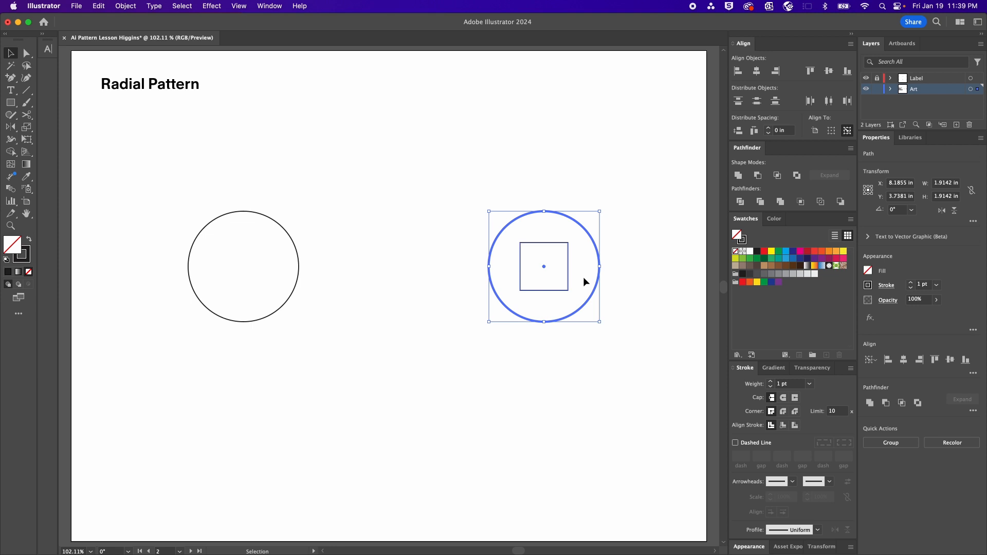
left_click(555, 186)
Set the stroke weight of the square inside the right circle to 6 pt
left_click(576, 224)
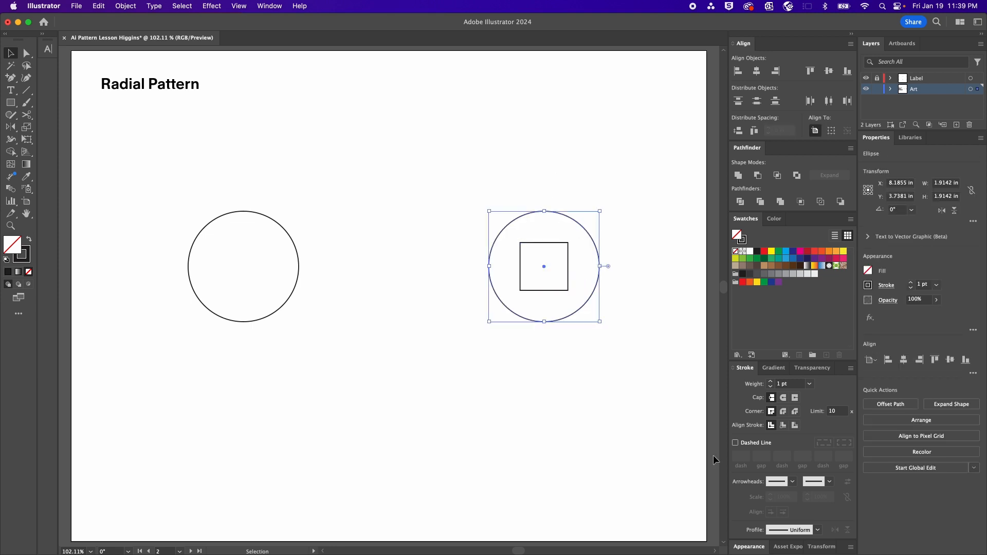
left_click(552, 243)
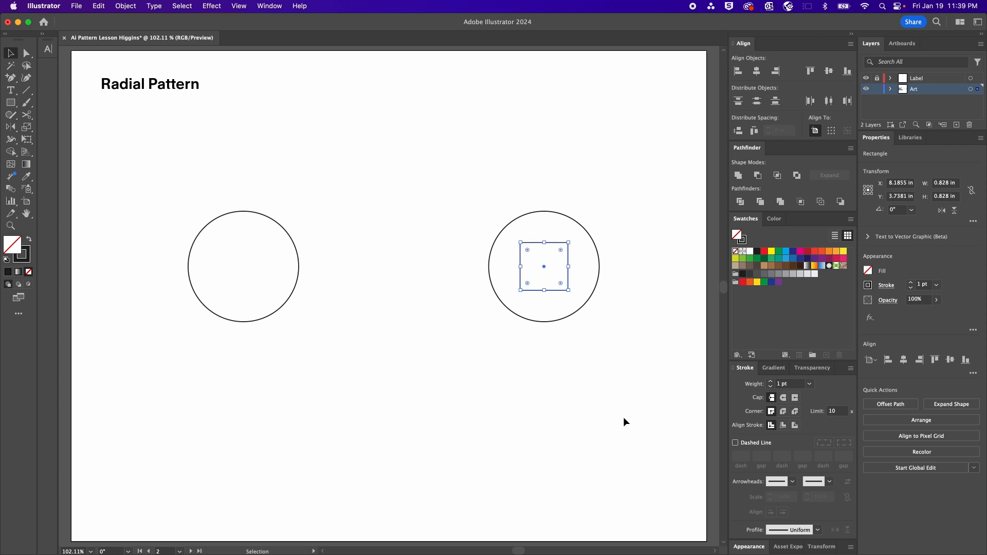
left_click(770, 381)
left_click(770, 381)
left_click(769, 382)
left_click(770, 381)
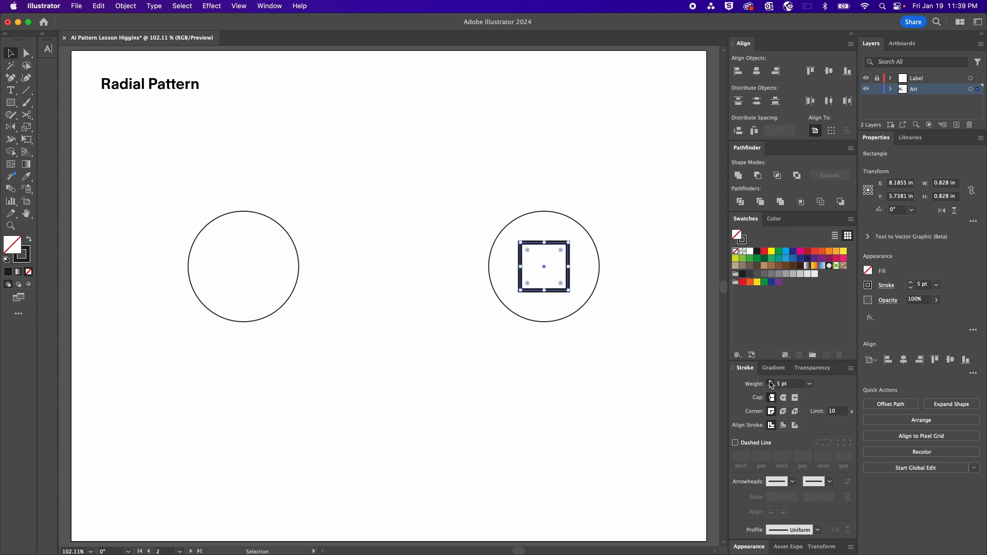
Set the stroke weight of the circle around the square to 9 pt
left_click(586, 230)
left_click(770, 382)
left_click(770, 381)
left_click(770, 382)
left_click(770, 381)
left_click(770, 381)
left_click(770, 382)
left_click(770, 382)
left_click(770, 381)
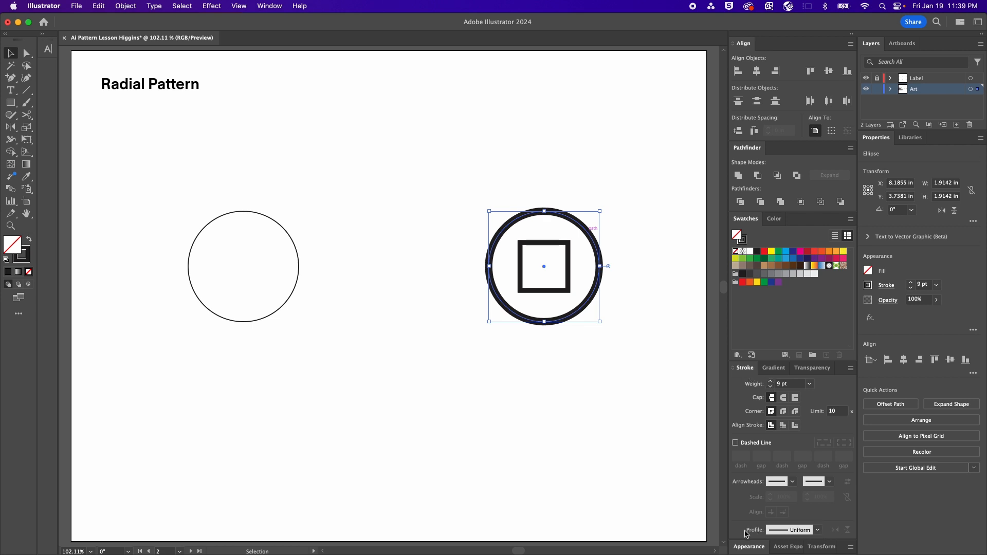
Apply Width Profile 1 to the stroke of the circle around the square
left_click(817, 530)
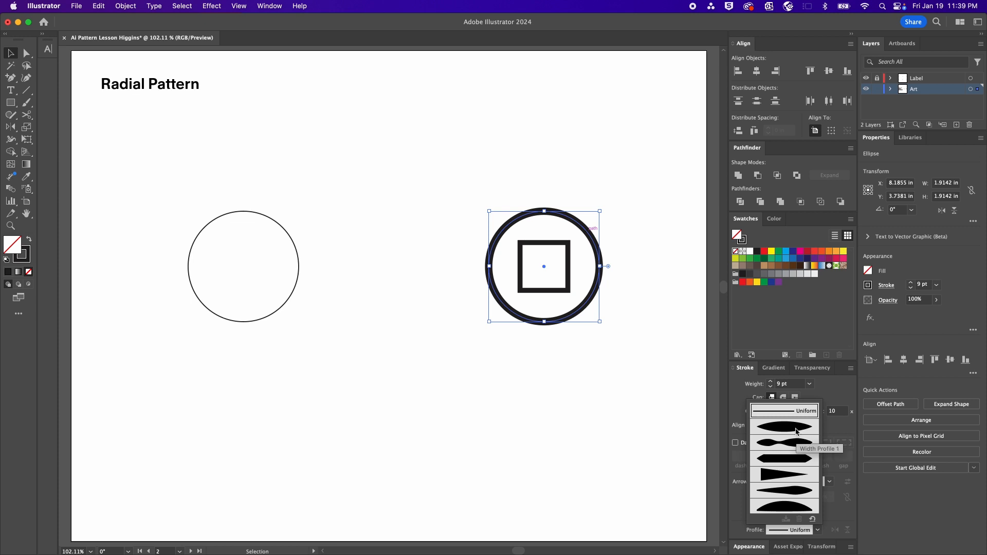
left_click(780, 432)
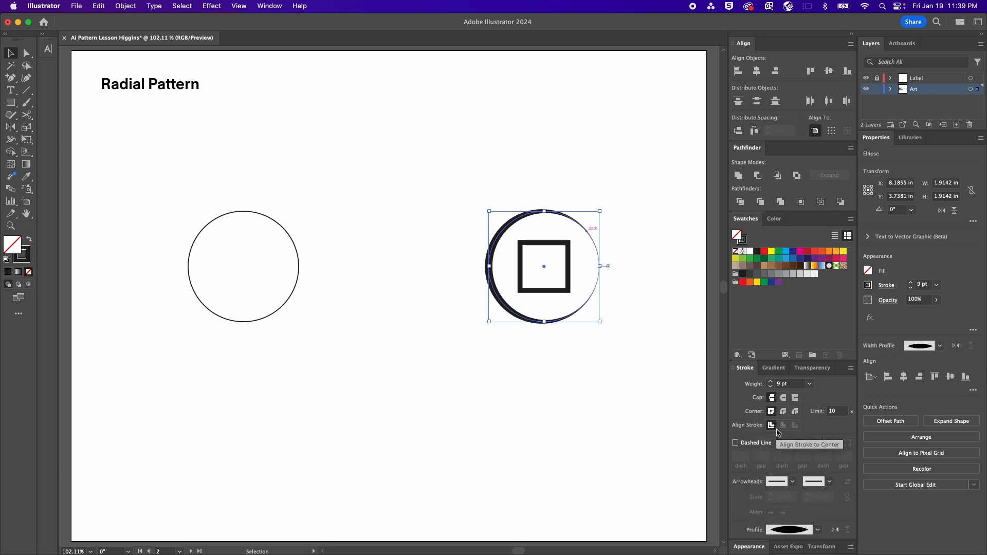
left_click(643, 427)
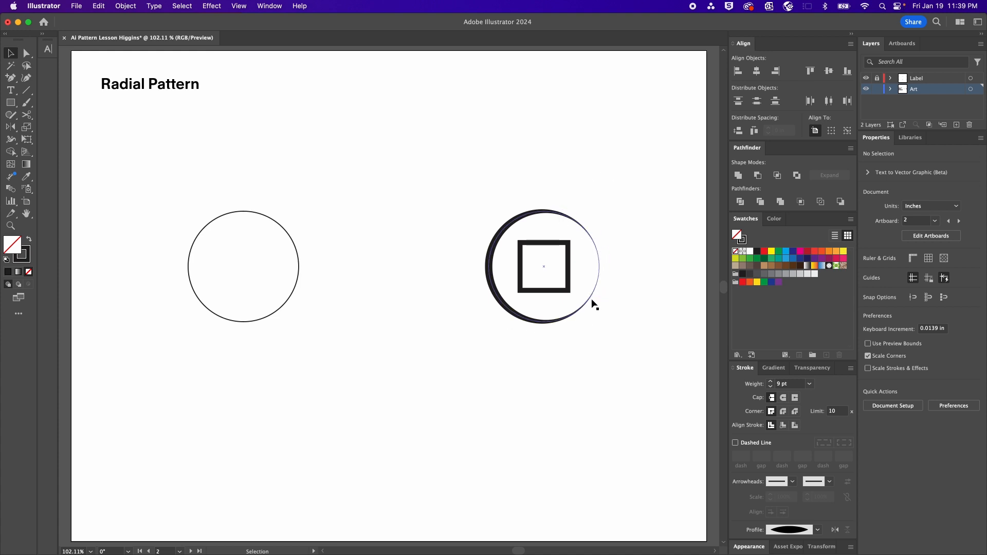
Round all four corners of the square to a radius of about 0.206 in and show its Transform properties
left_click(556, 292)
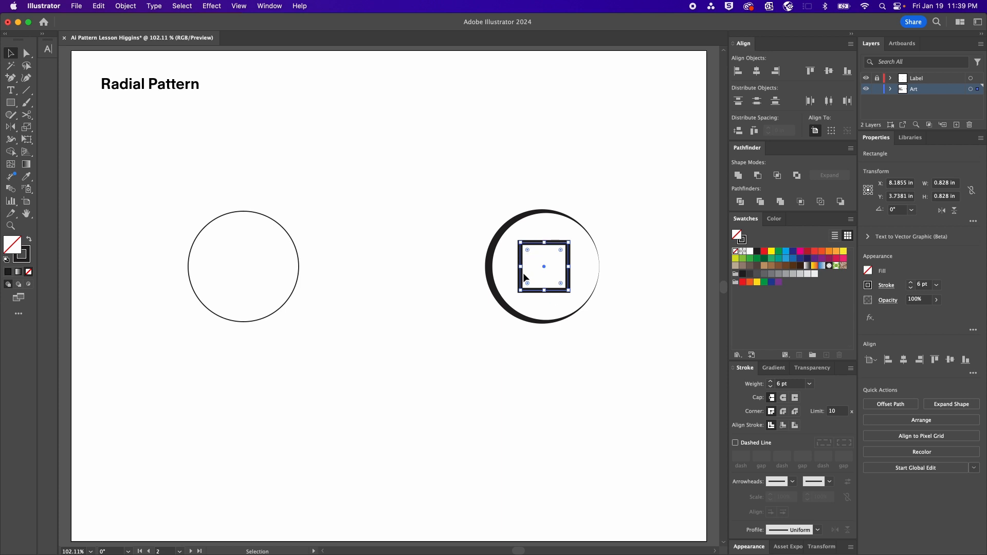
key("super+equal")
key("super+equal")
key("super+equal")
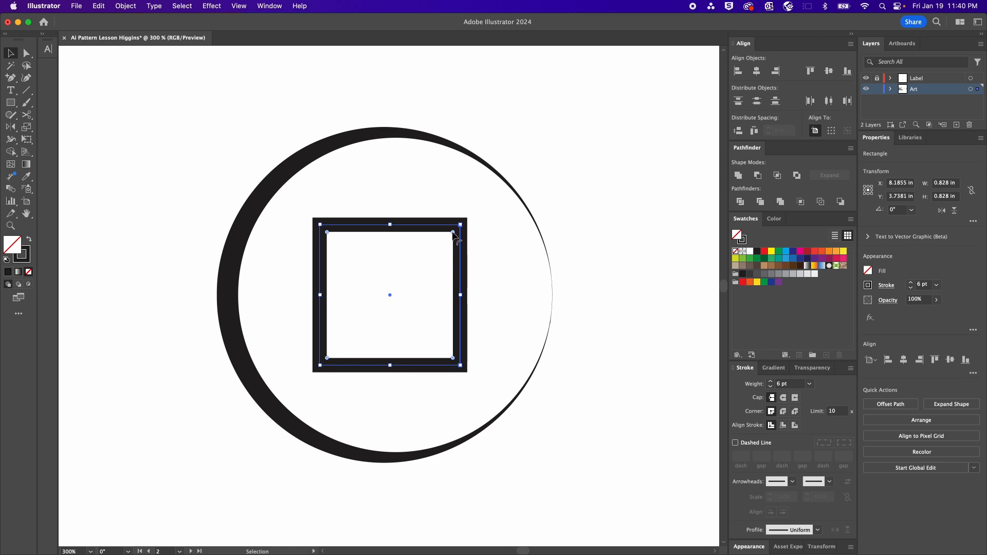
left_click_drag(452, 234, 425, 264)
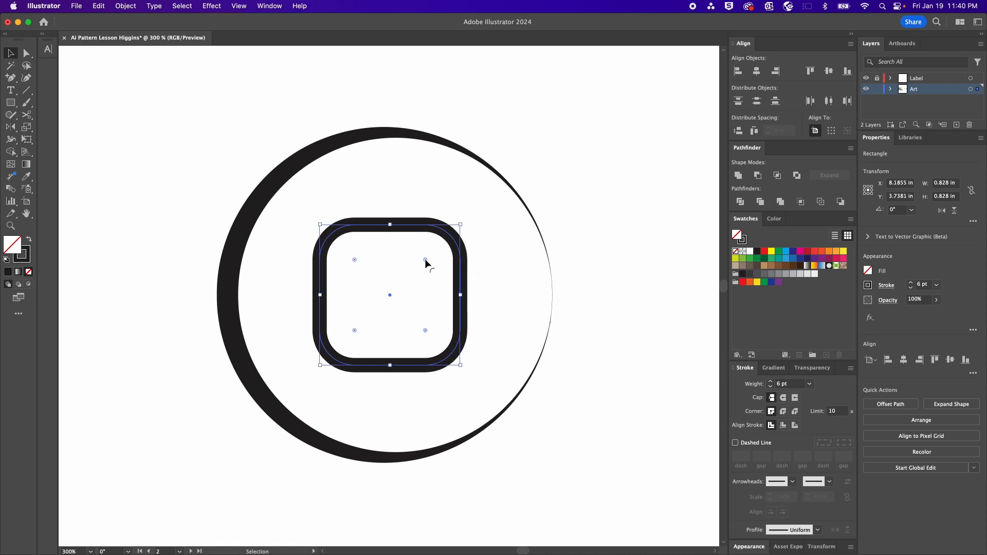
left_click(821, 546)
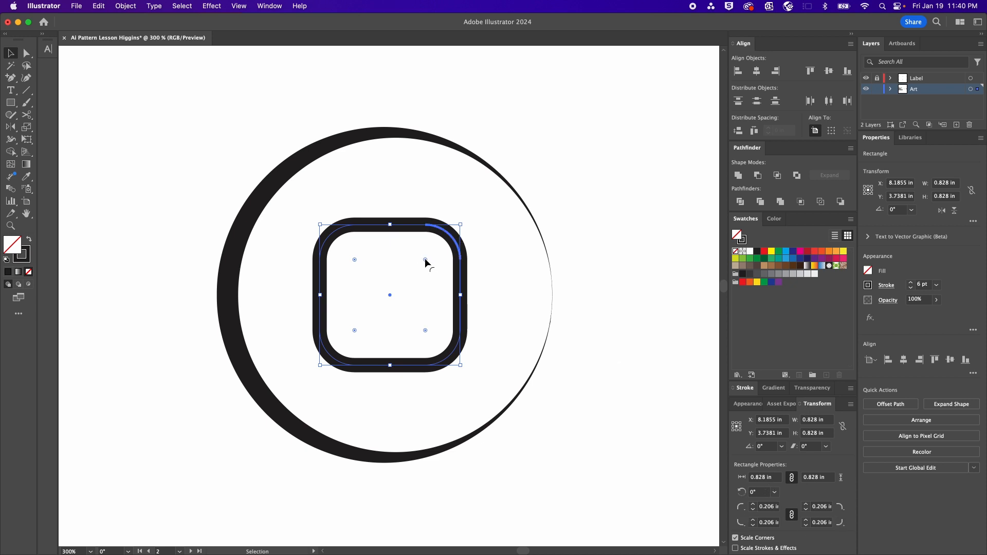
Round only the square's upper-right corner into a much larger curve reaching toward the opposite corner, and deselect it
left_click(426, 261)
left_click_drag(425, 259, 354, 334)
left_click(603, 167)
key("super+0")
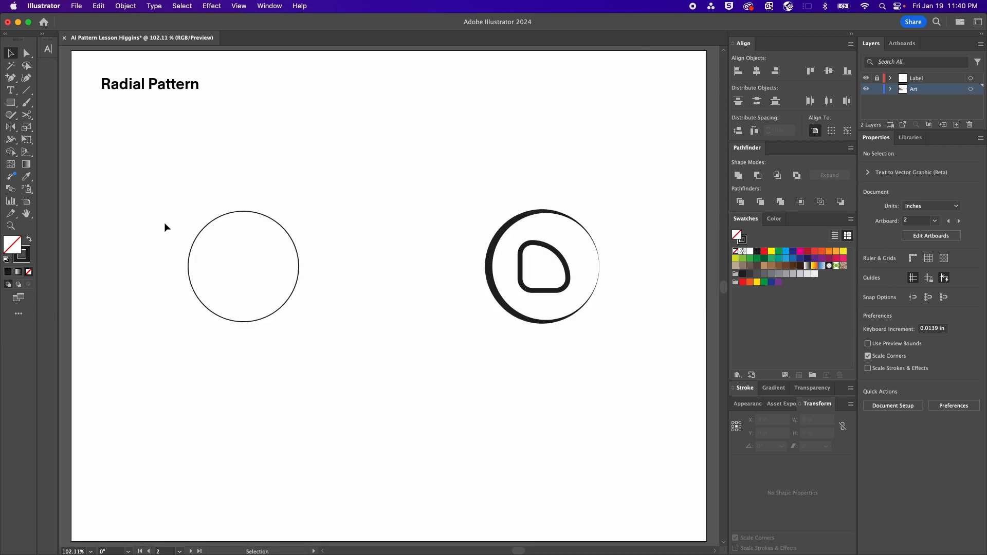
Turn the plain left circle into a radial repeat with 40 instances and move it up to about X 3.19 in, Y 4.03 in
left_click_drag(190, 204, 253, 298)
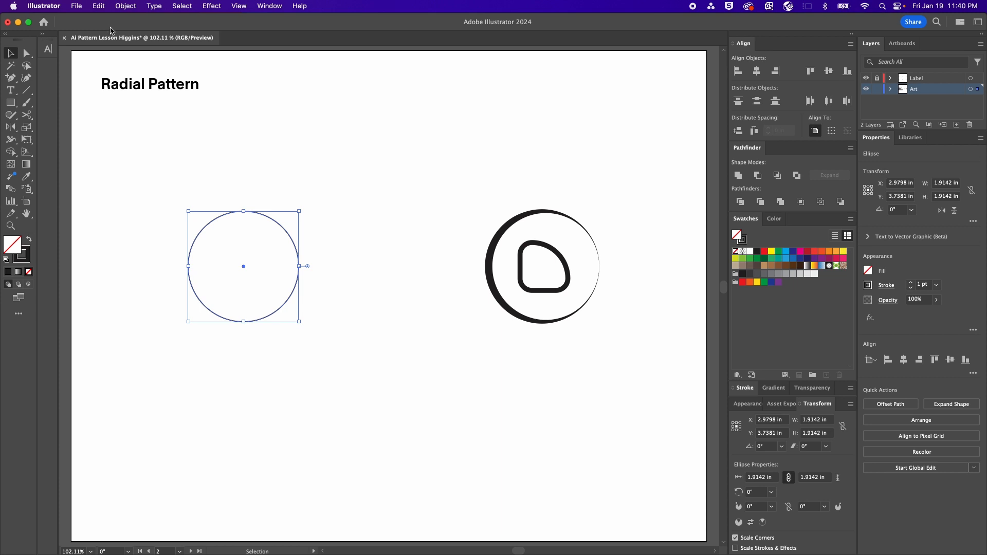
left_click(126, 6)
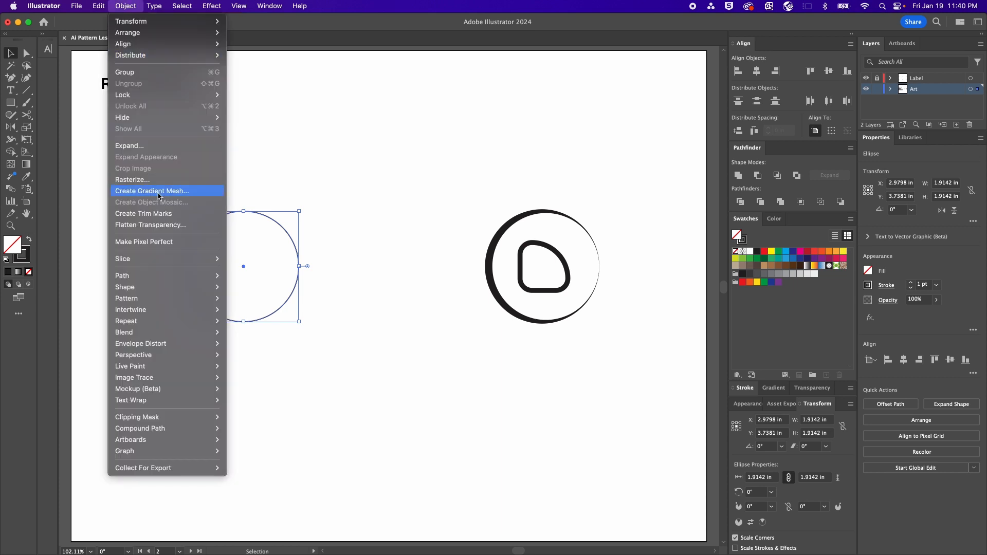
mouse_move(171, 326)
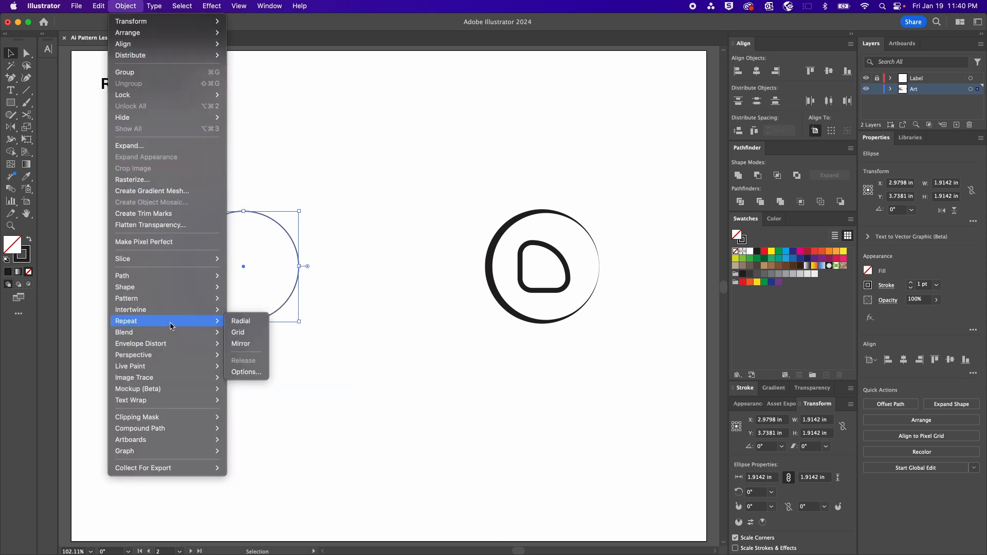
left_click(254, 322)
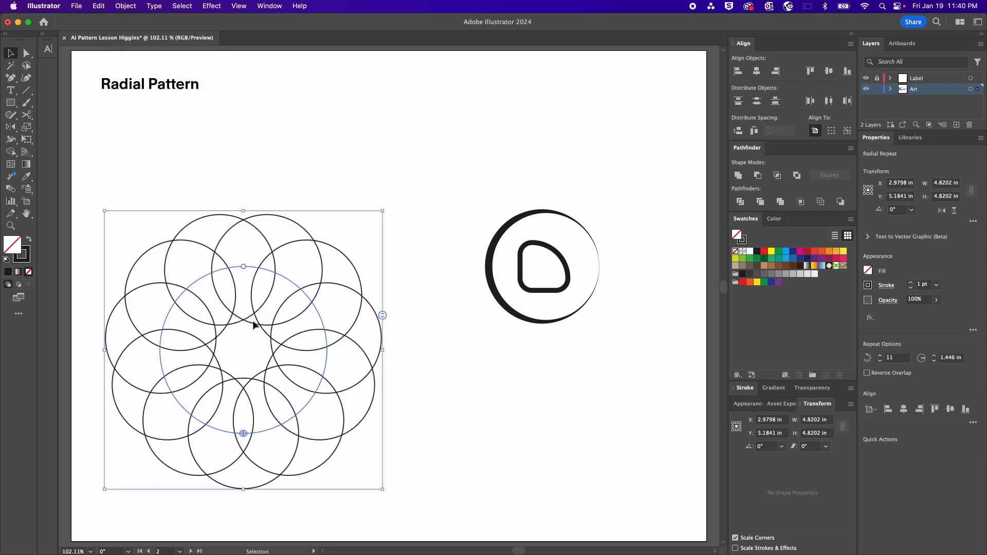
left_click_drag(253, 323, 265, 256)
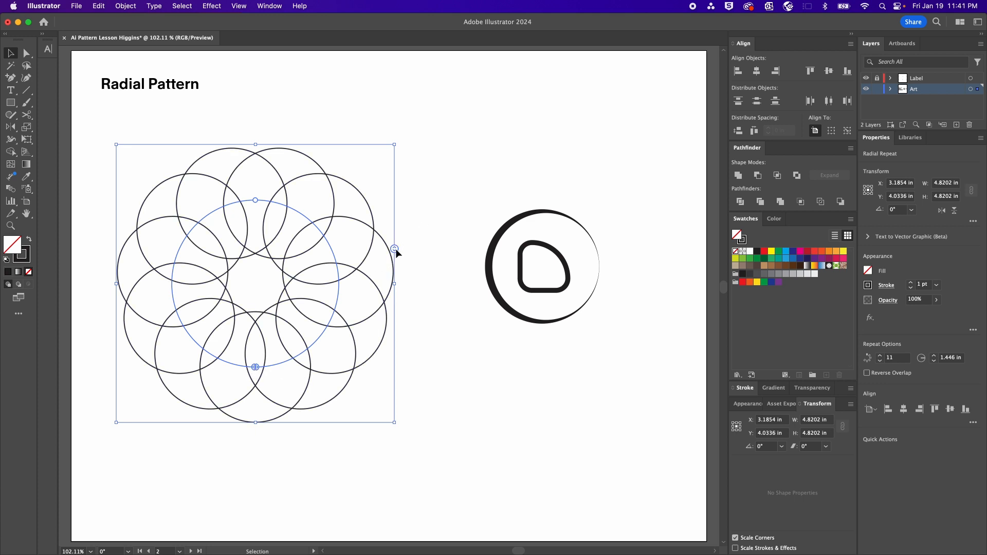
left_click_drag(395, 249, 392, 164)
left_click_drag(391, 122, 384, 98)
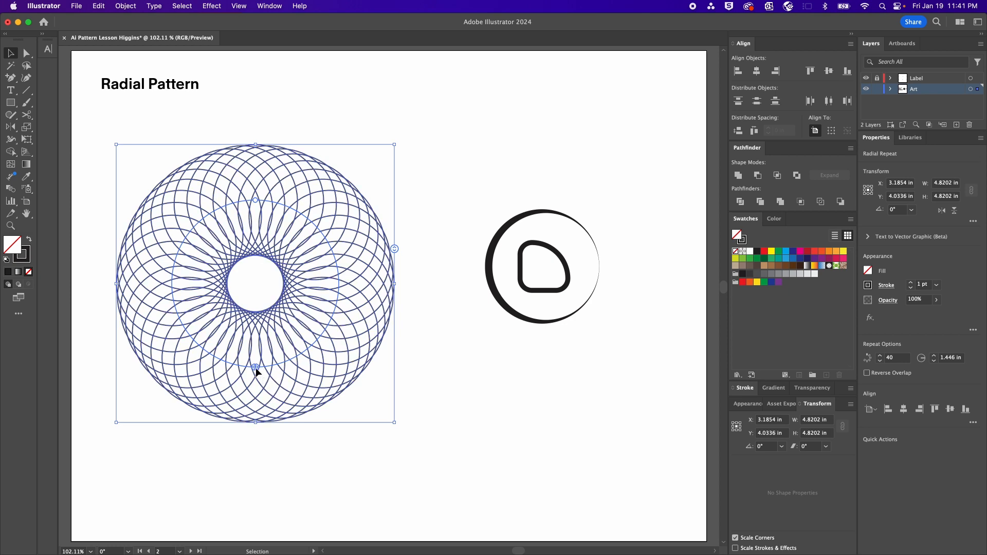
Try hiding the right half of the radial repeat's instances and restore the full ring
left_click_drag(256, 367, 257, 170)
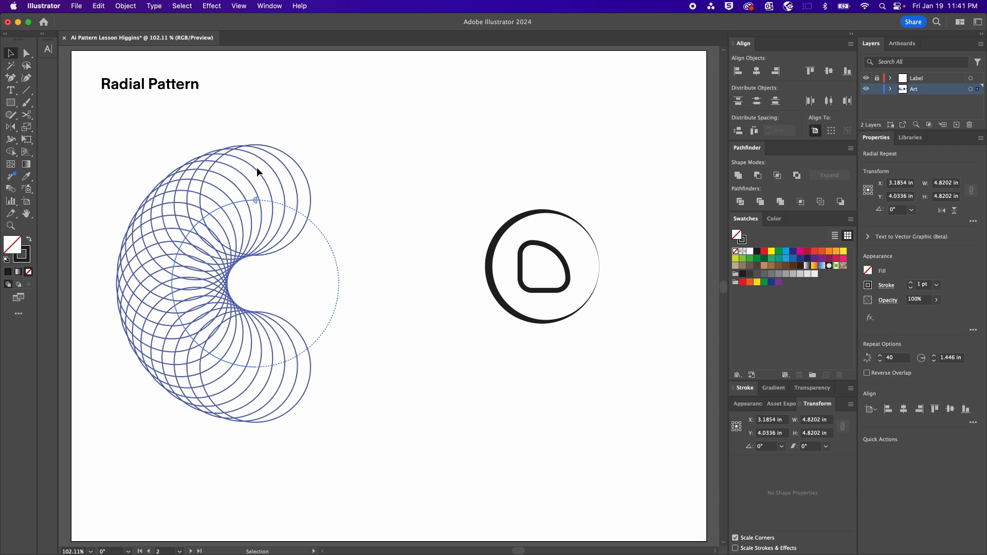
left_click_drag(256, 200, 256, 367)
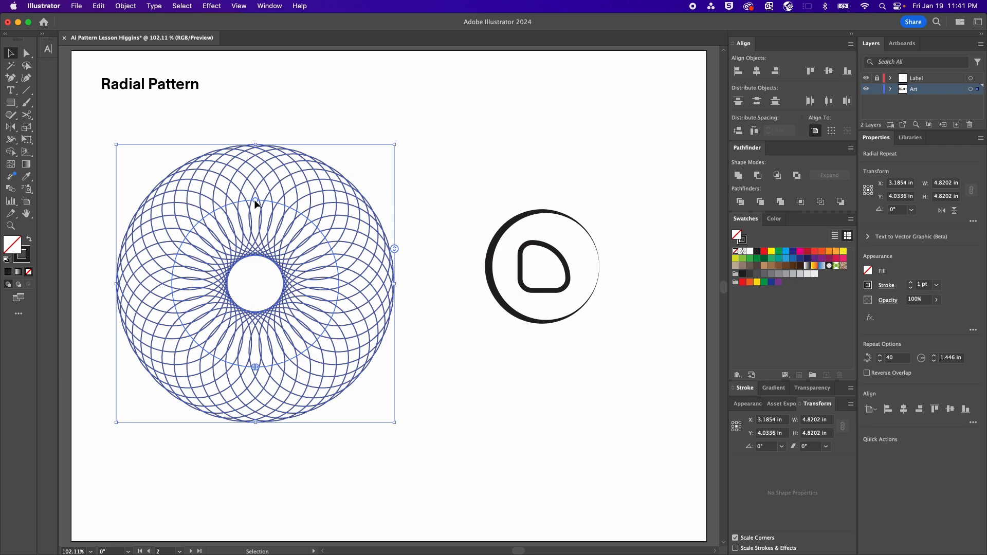
Enlarge the radial repeat's radius to about 1.51 in while rotating it slightly counterclockwise
mouse_move(254, 199)
left_mouse_down()
mouse_move(255, 414)
mouse_move(260, 246)
mouse_move(254, 192)
mouse_move(246, 197)
left_mouse_up()
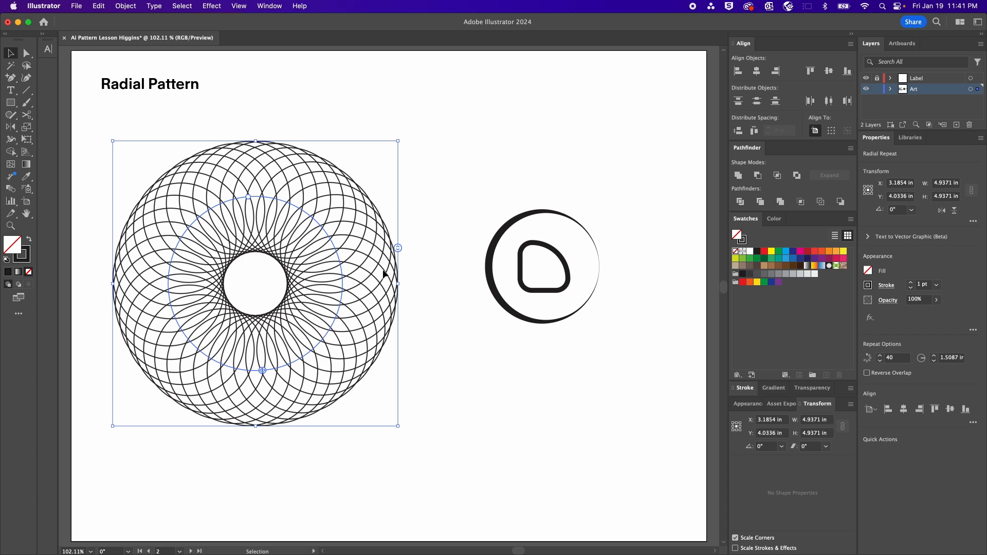
Isolate the source circle within the radial repeat and set its stroke weight to 4 pt
left_click(366, 311)
double_click(366, 311)
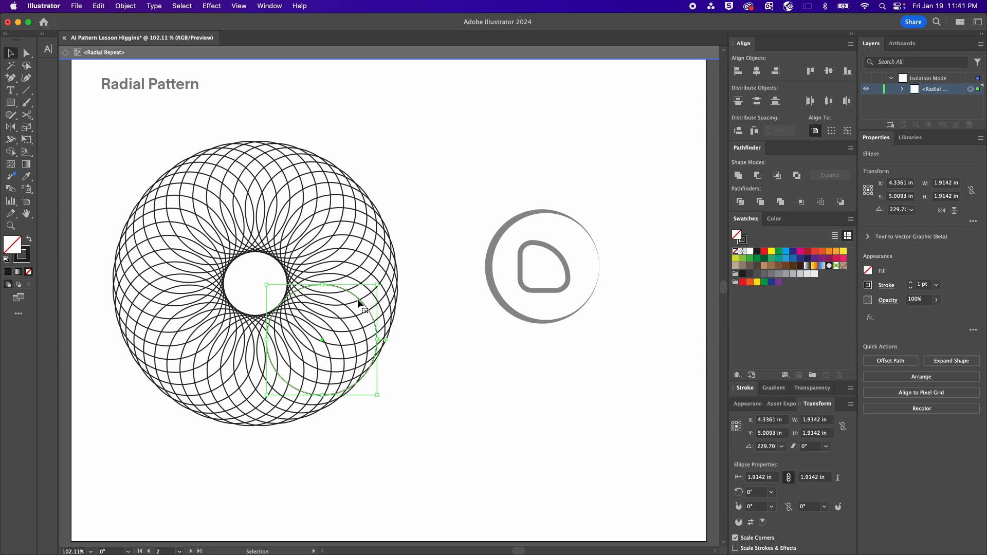
left_click(744, 388)
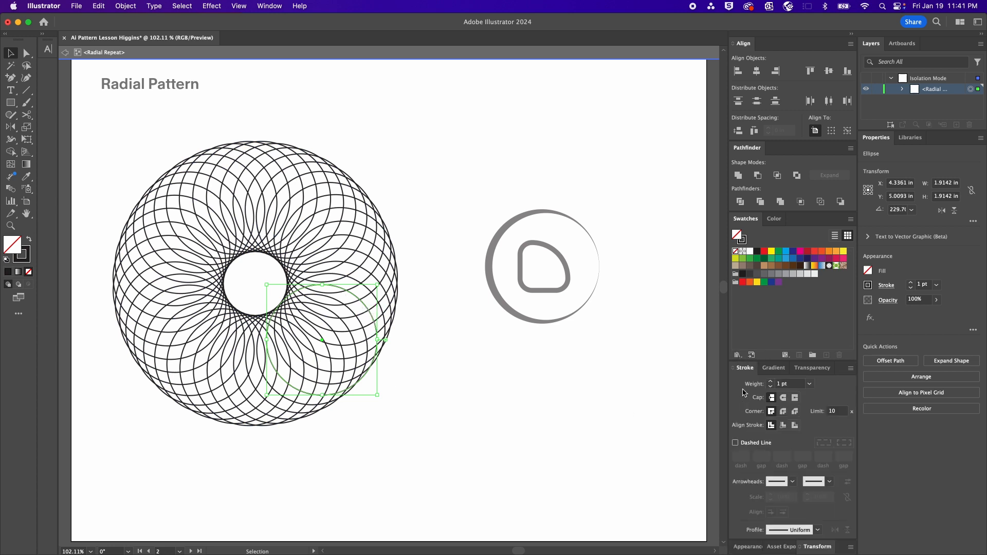
left_click(810, 384)
left_click(822, 204)
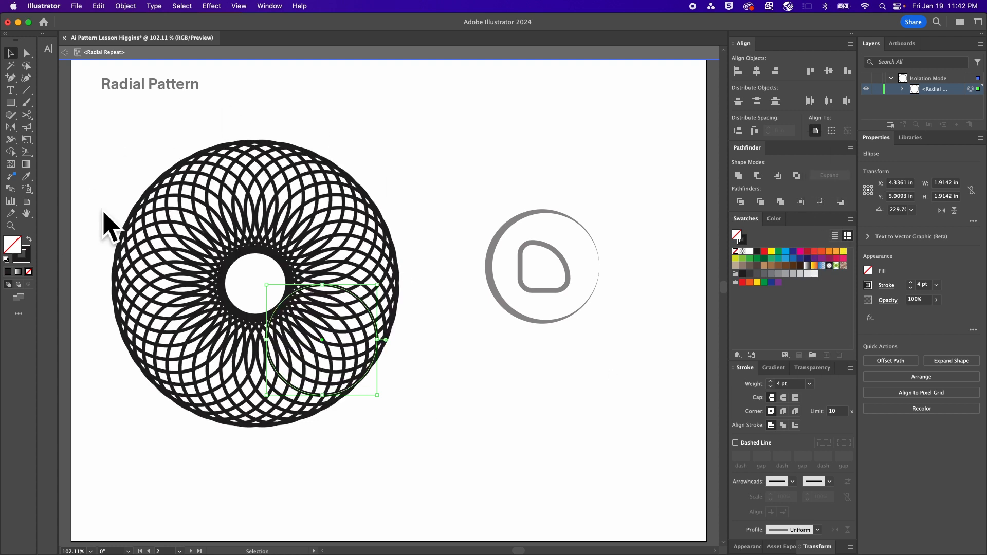
Leave isolation, turn the tapered circle and its rounded inner shape into a radial repeat, and move it to about X 8.35 in, Y 4.25 in
left_click(380, 422)
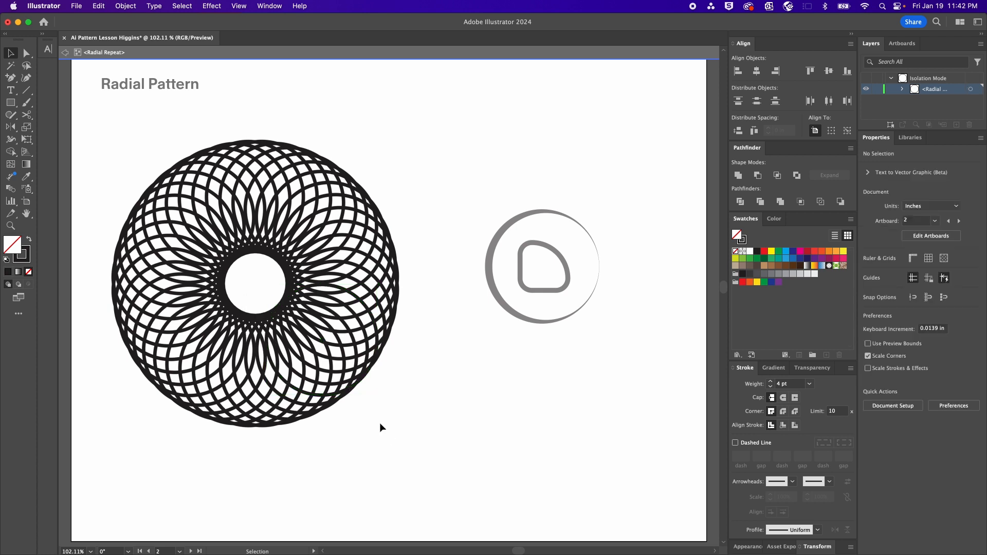
double_click(484, 223)
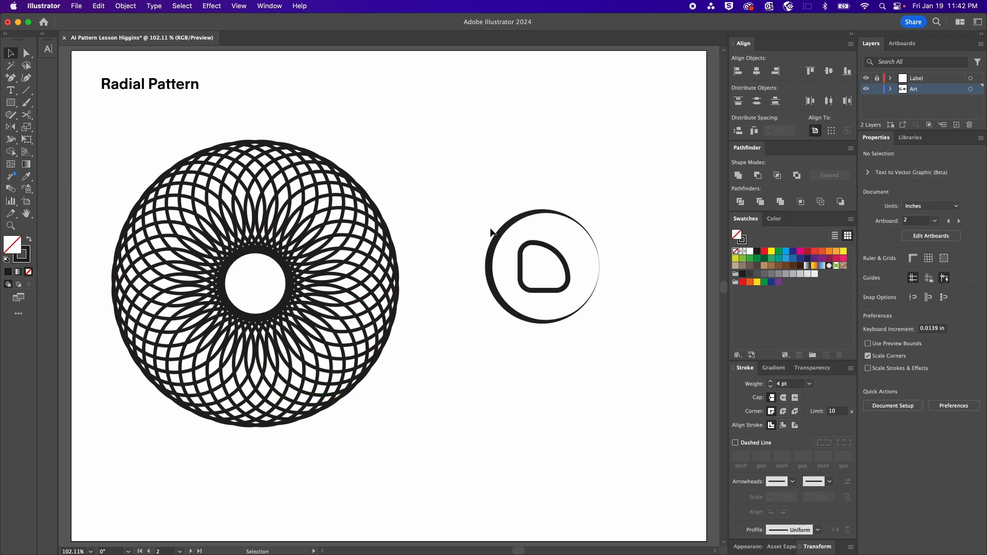
left_click_drag(583, 369, 473, 151)
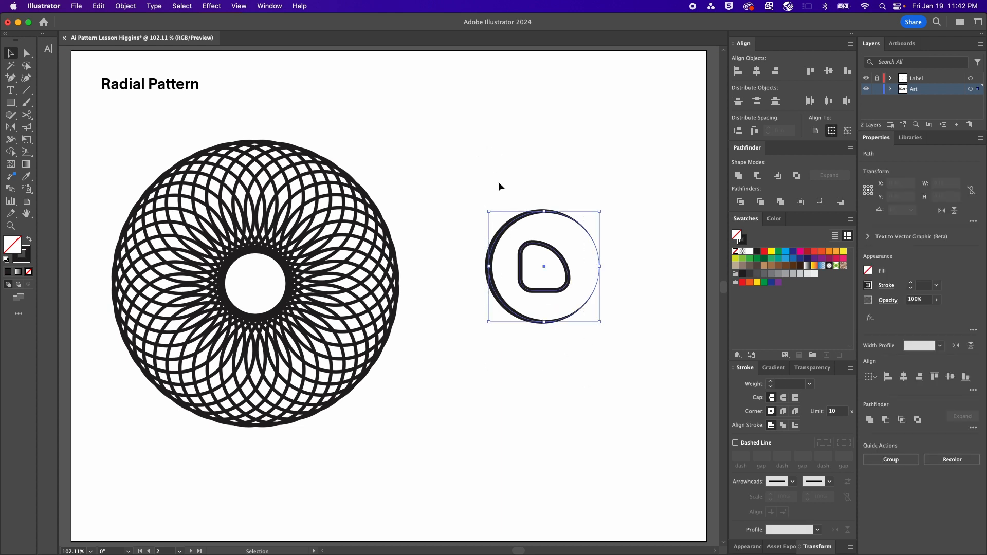
left_click(126, 6)
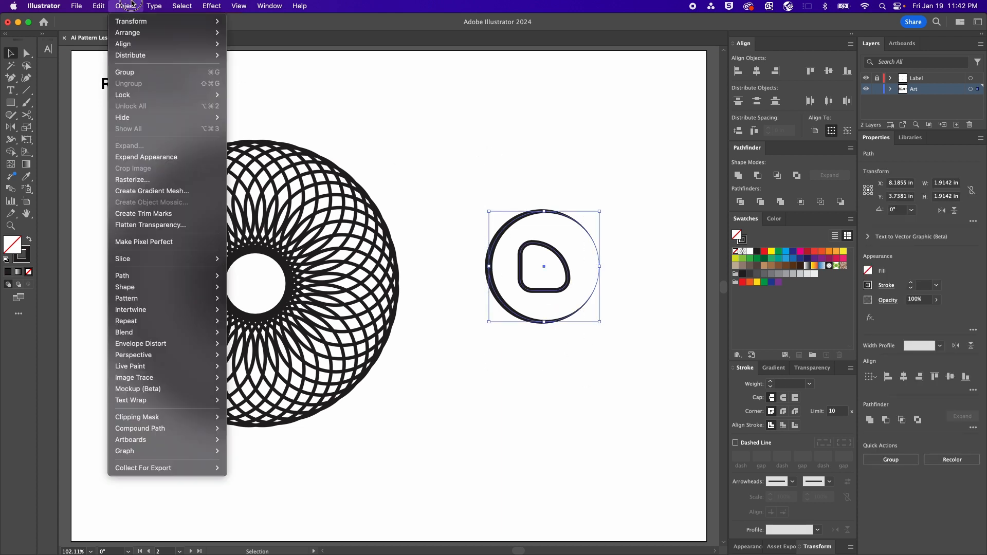
mouse_move(169, 321)
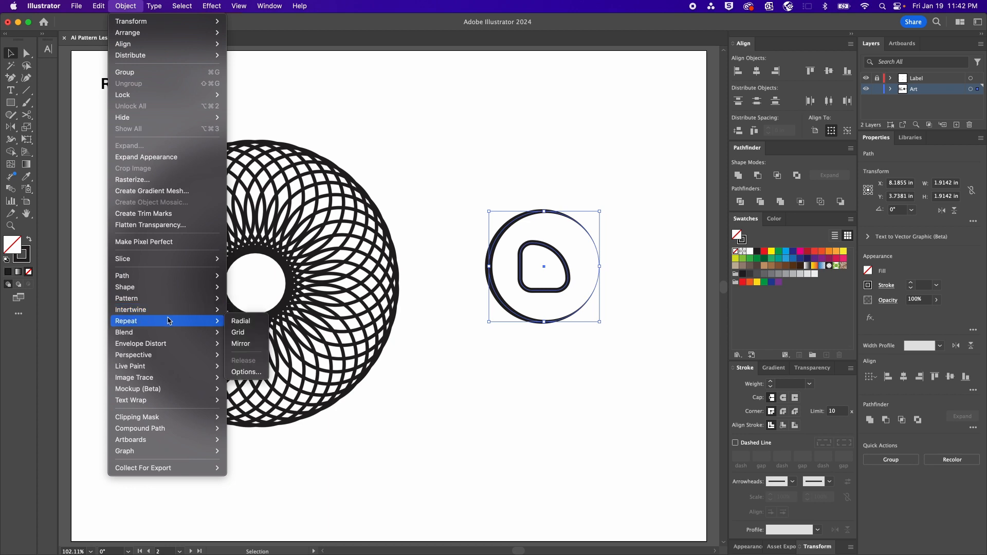
left_click(241, 321)
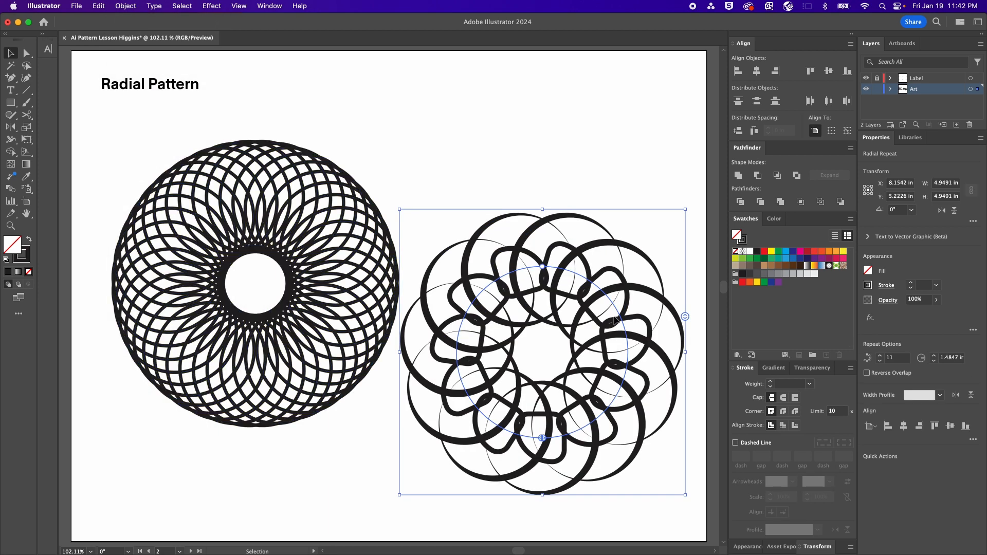
left_click_drag(590, 342, 605, 289)
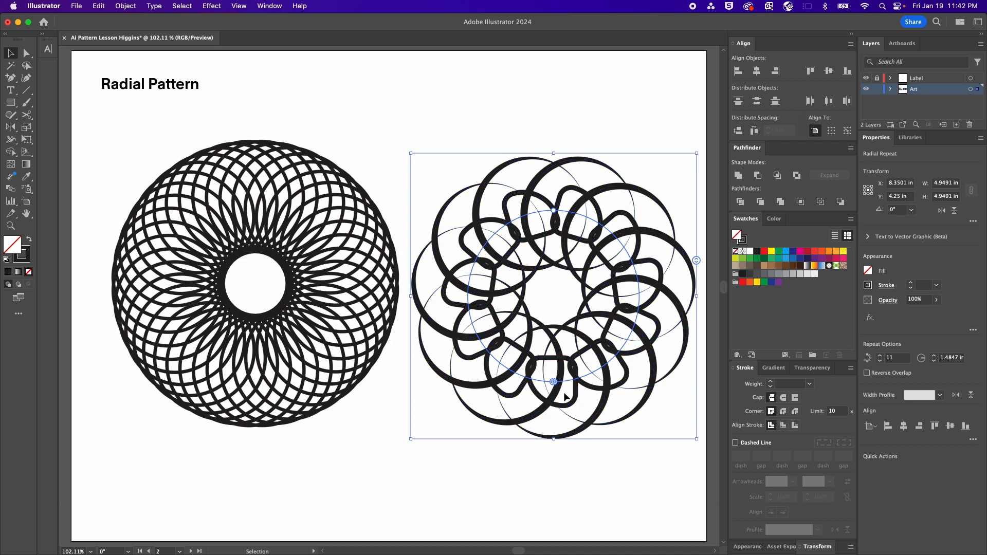
Reduce the new radial repeat to a half ring of 12 instances and shrink its radius until the copies overlap tightly
left_click_drag(698, 262, 689, 201)
left_click_drag(554, 382, 552, 239)
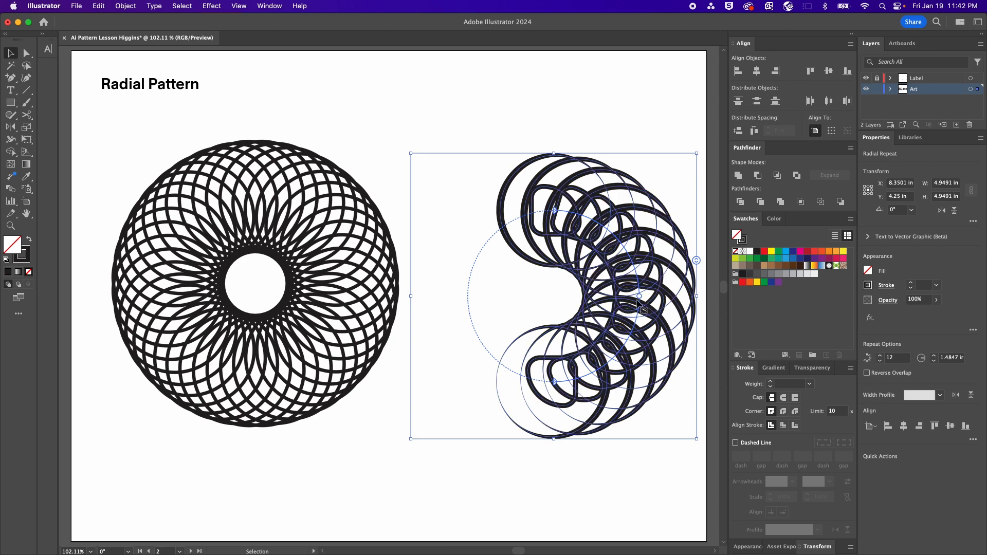
left_click_drag(639, 296, 545, 301)
left_click(522, 436)
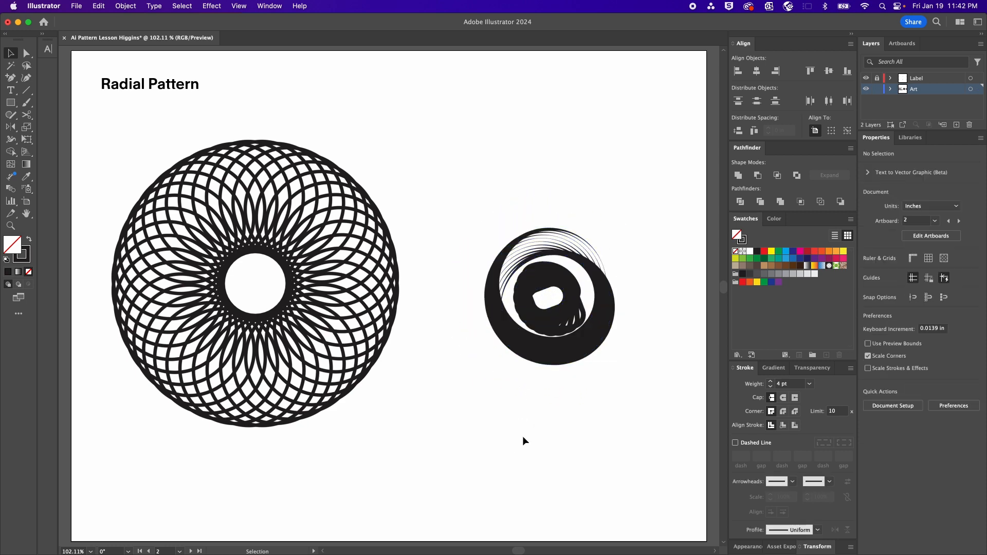
Reselect the tightly overlapped radial repeat and enlarge its radius
left_click(554, 280)
left_click_drag(546, 303, 556, 207)
left_click(471, 89)
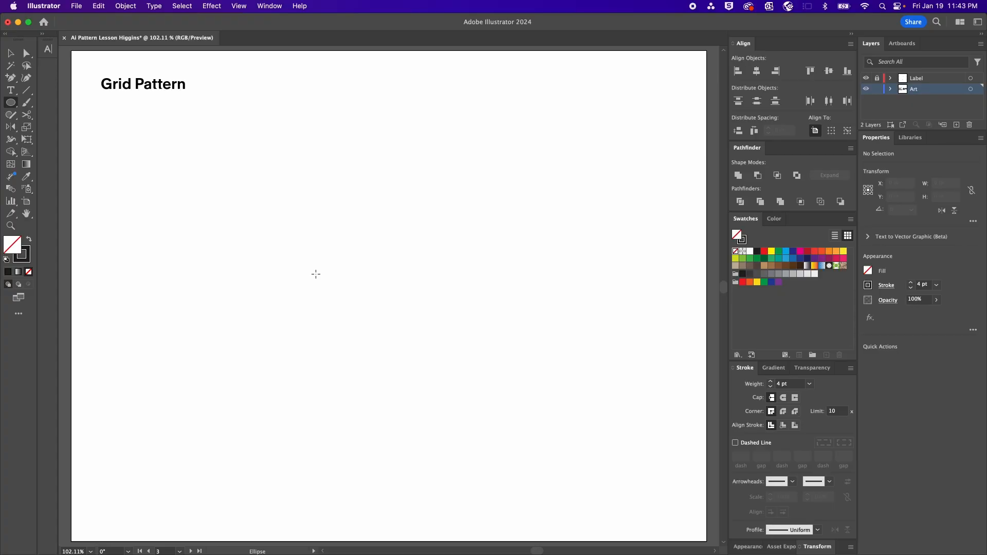
On the Grid Pattern artboard, draw a circle about 2.36 in across and a 45-degree line about 1.53 in wide crossing its lower left
left_click_drag(298, 200, 435, 336)
key("v")
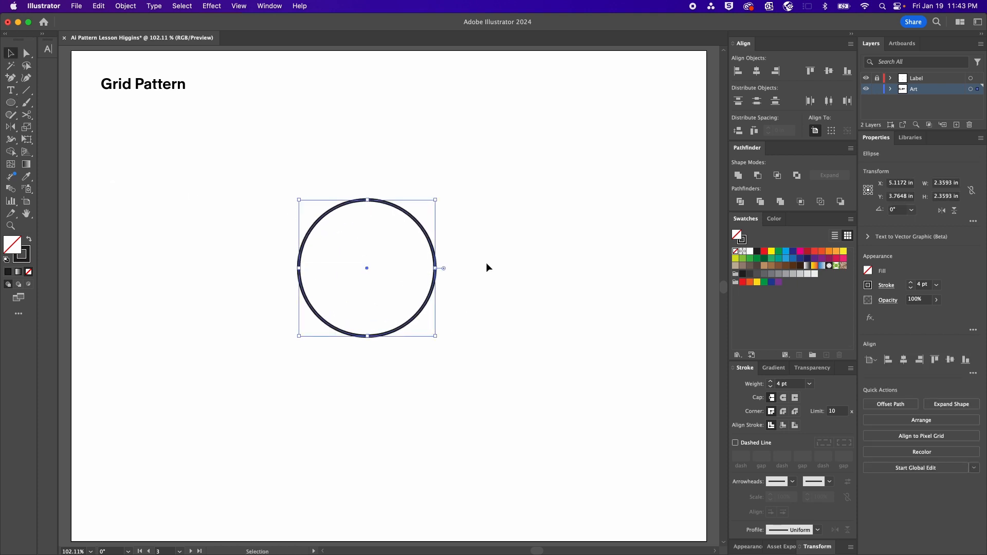
key("backslash")
left_click_drag(394, 249, 306, 336)
left_click_drag(319, 260, 394, 335)
key("v")
key("Delete")
Duplicate the diagonal line and rotate the copy to cross the original as an X
left_click(384, 262)
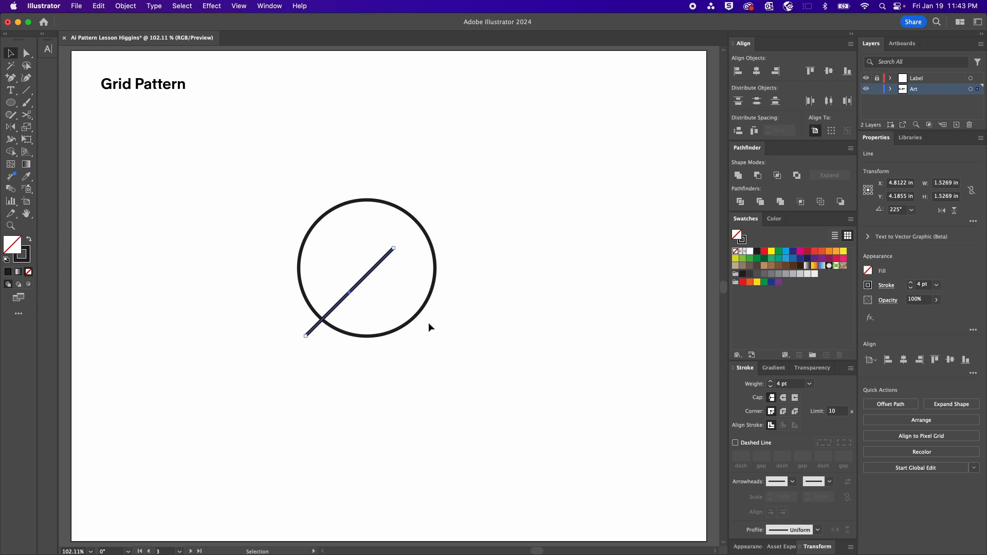
key("super+d")
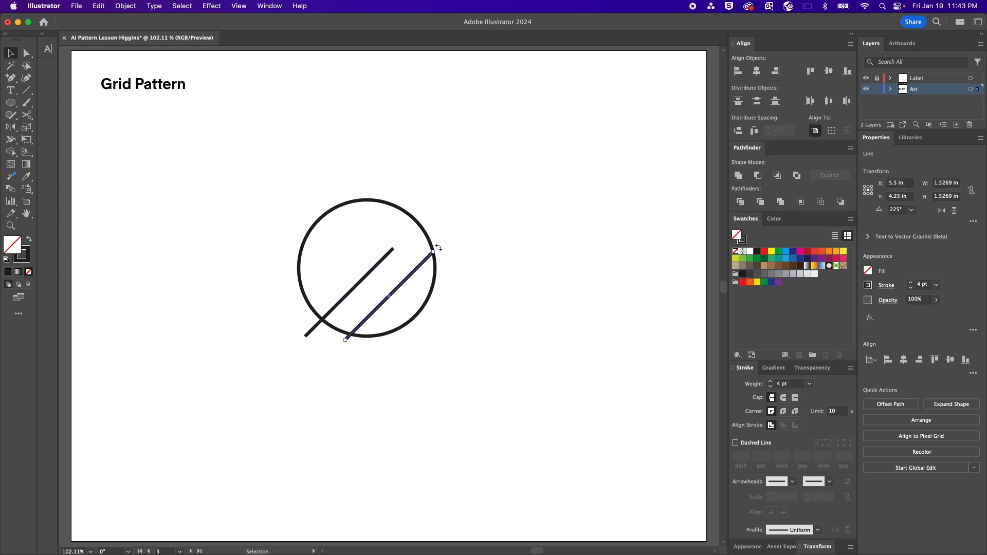
left_click_drag(438, 247, 274, 173)
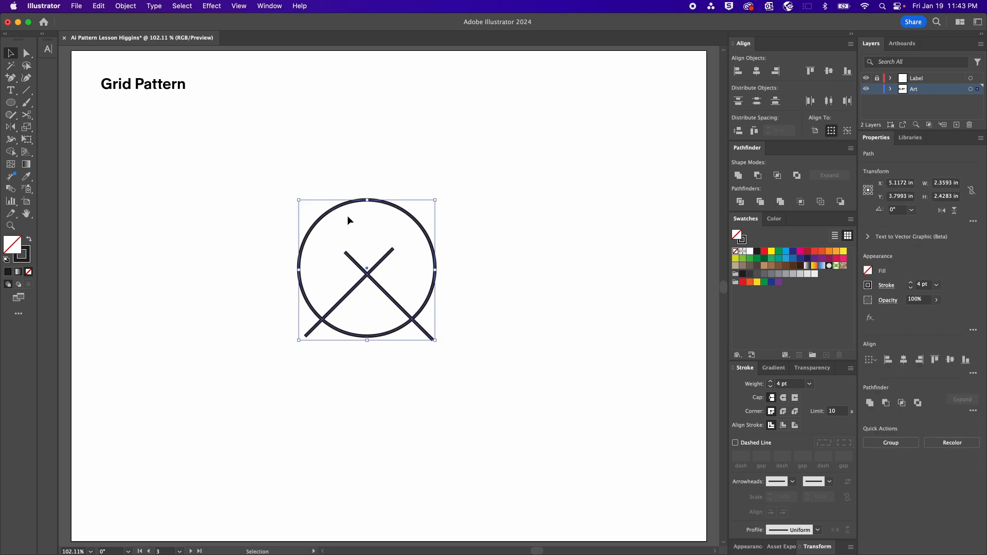
Center both diagonal lines horizontally and vertically on the circle, using the circle as the key object
left_click(403, 215)
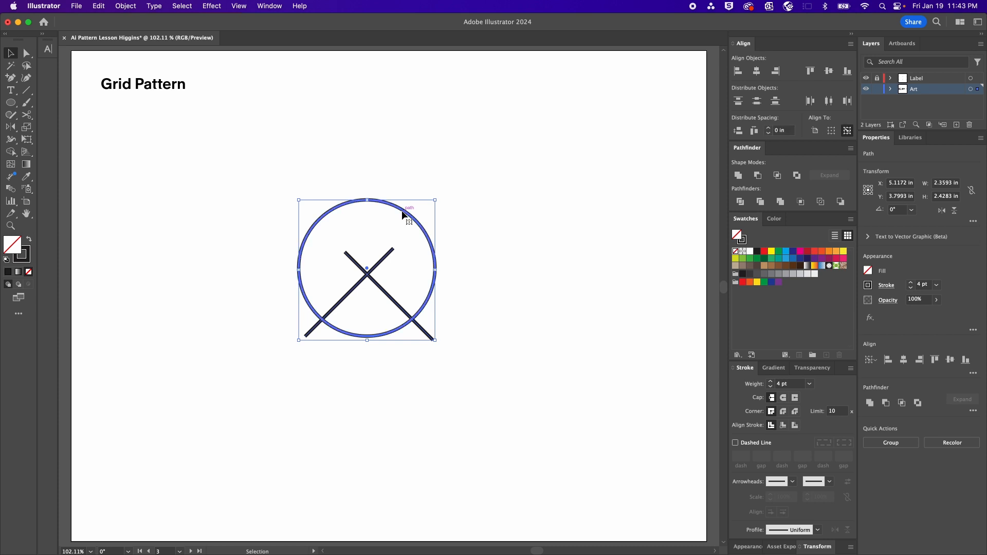
left_click(756, 71)
left_click(828, 71)
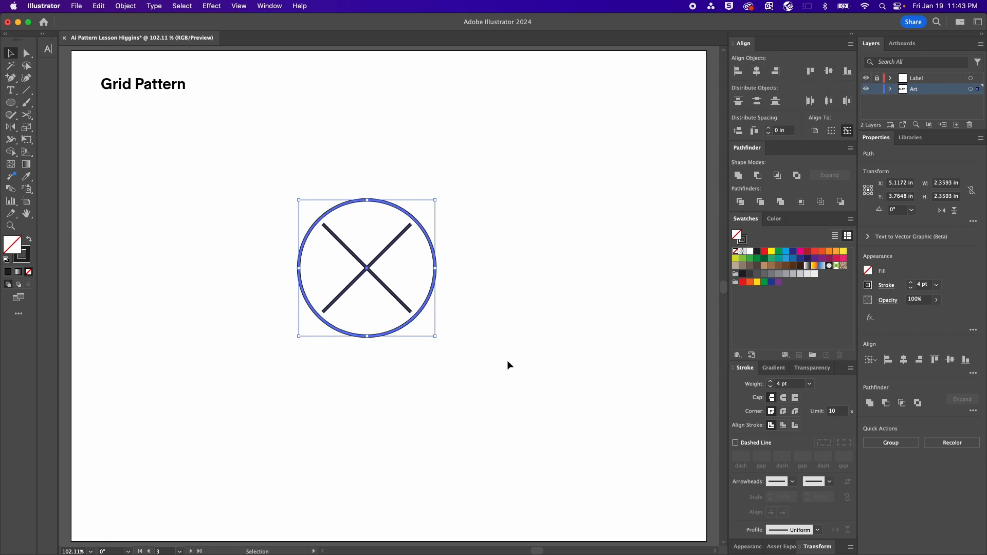
Scale the two crossing lines about their center to about 1.01 in wide and give them round caps
left_click(429, 186)
left_click_drag(423, 208, 367, 337)
left_click(366, 336, "shift")
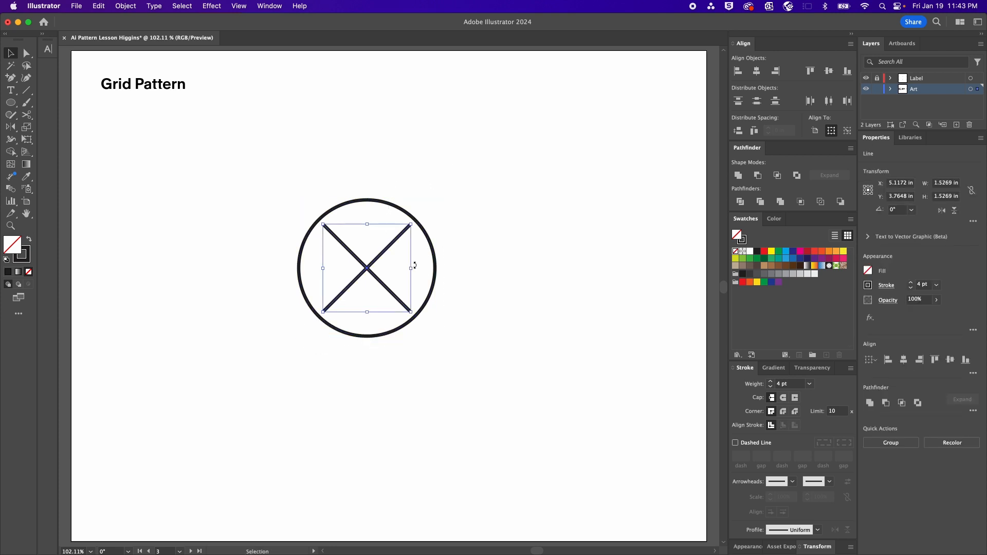
left_click_drag(412, 269, 395, 269)
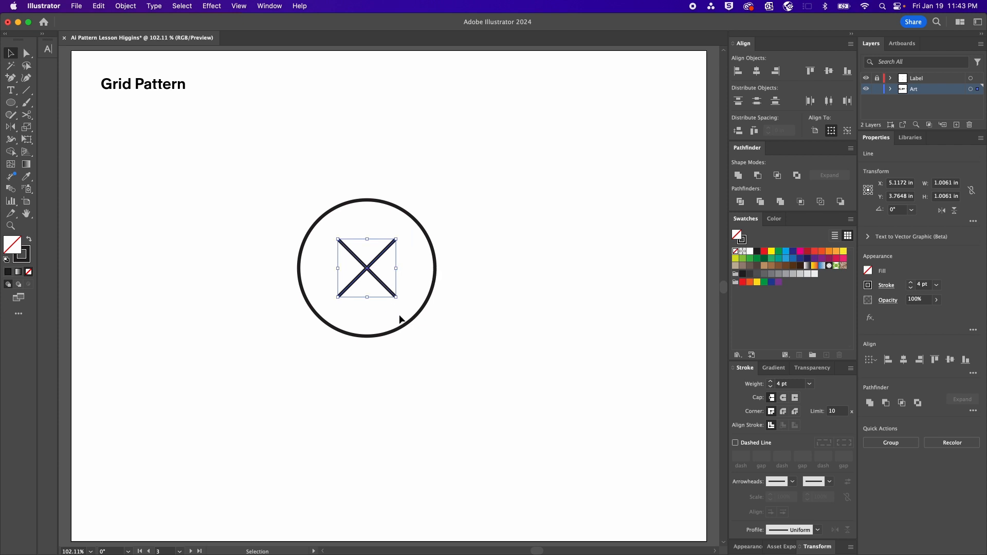
left_click(783, 398)
Give the circle a dashed stroke with 14 pt dashes and round caps
left_click_drag(438, 165, 359, 222)
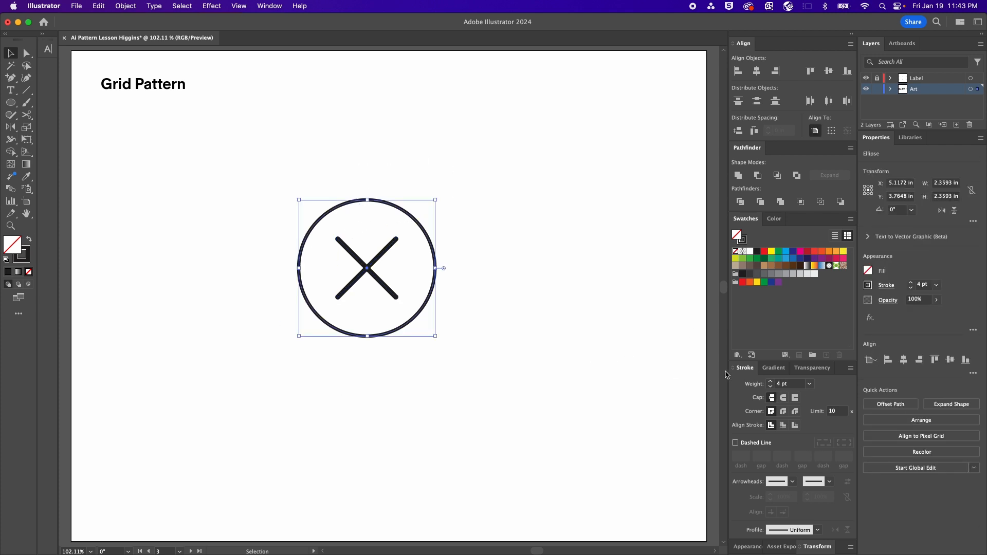
left_click(735, 442)
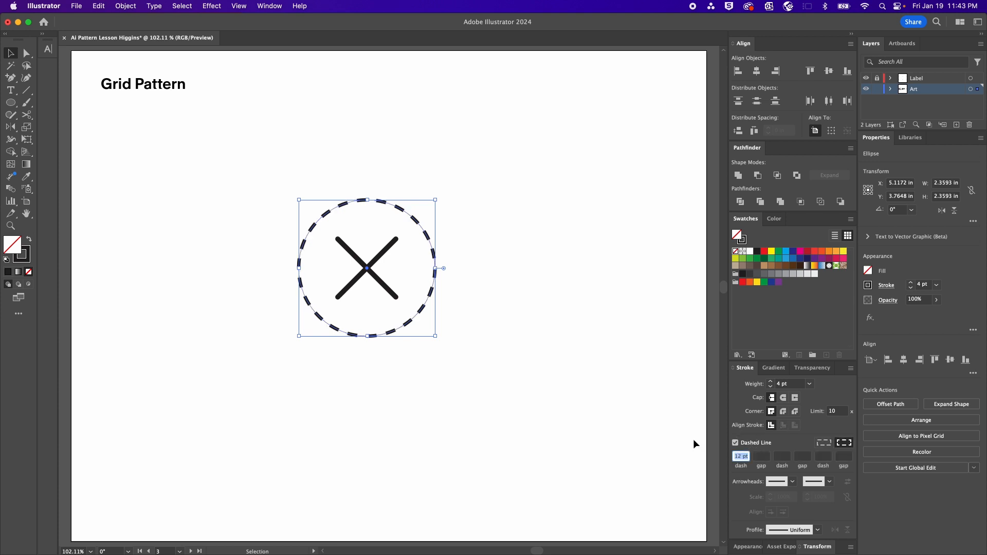
key("Up")
key("Up")
key("Up")
key("Up")
key("Up")
key("Up")
key("Up")
key("Up")
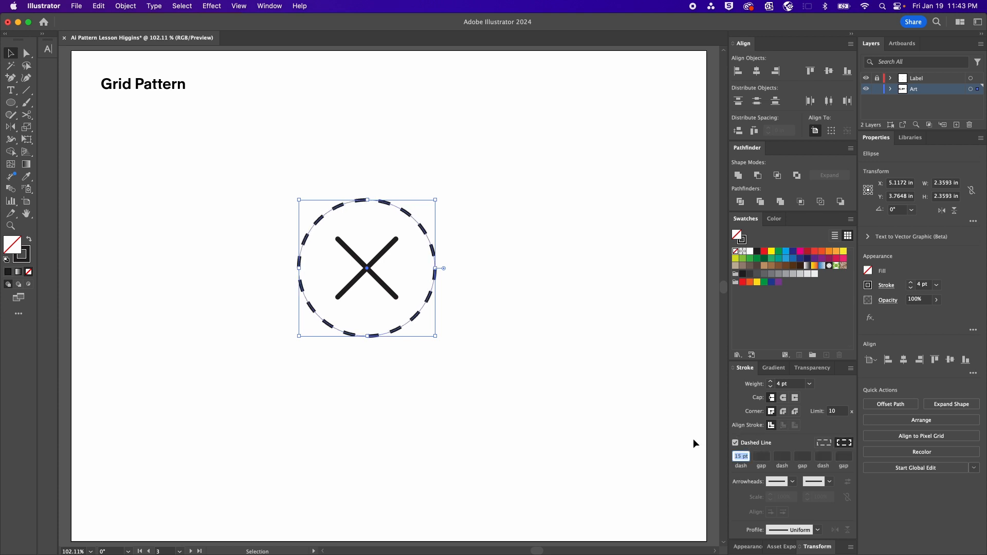
key("Down")
key("Down")
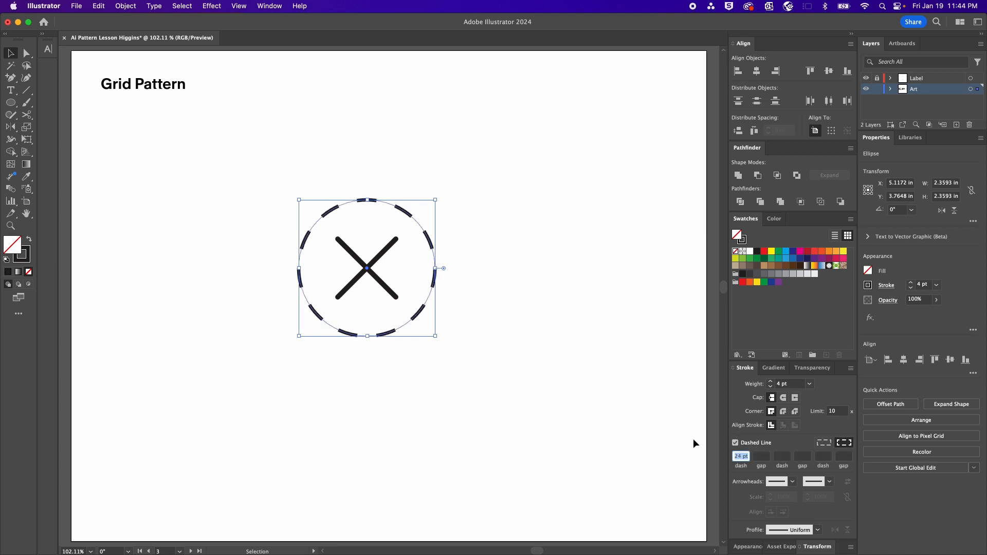
key("Down")
key("Down")
key("Down")
key("Down")
key("Down")
key("Down")
key("Down")
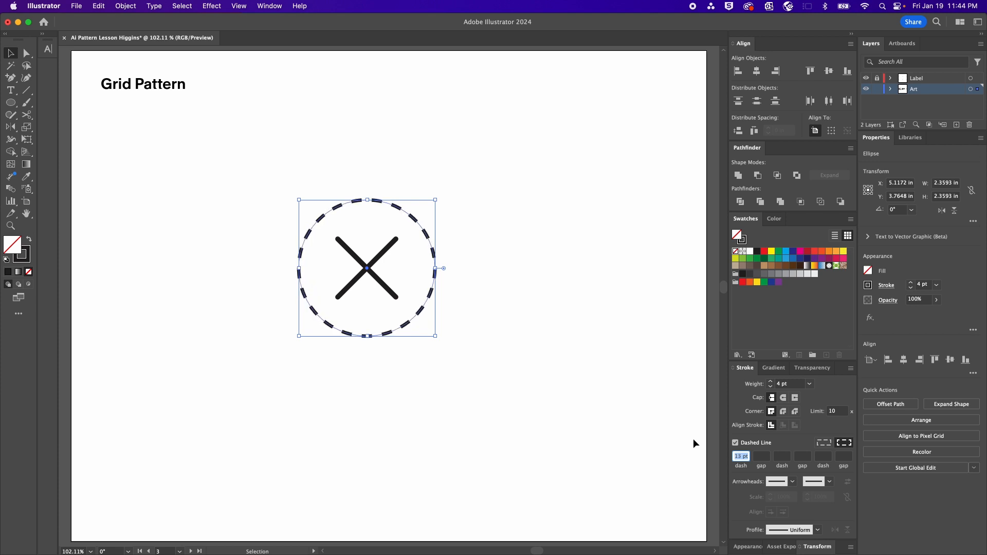
key("Up")
key("Up")
key("Up")
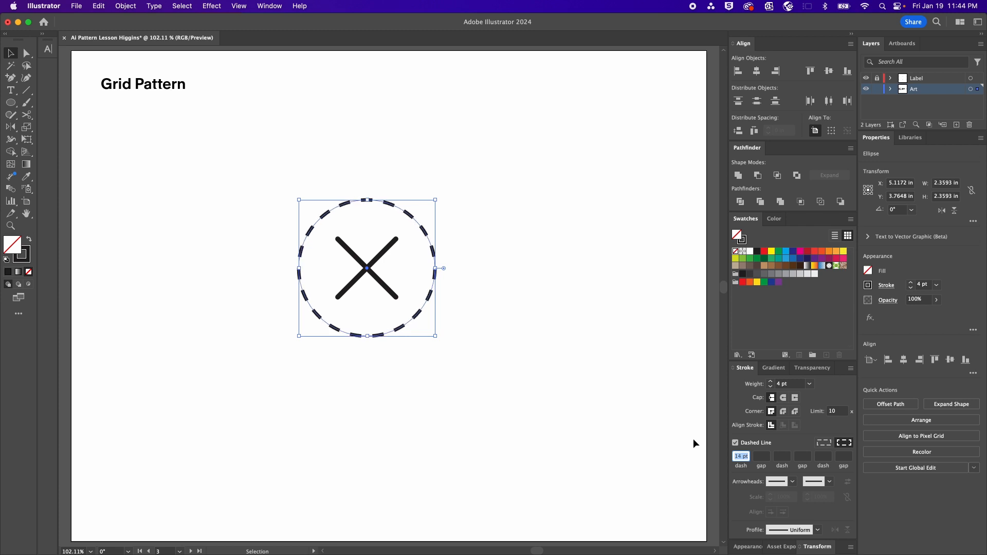
left_click(784, 399)
left_click(533, 231)
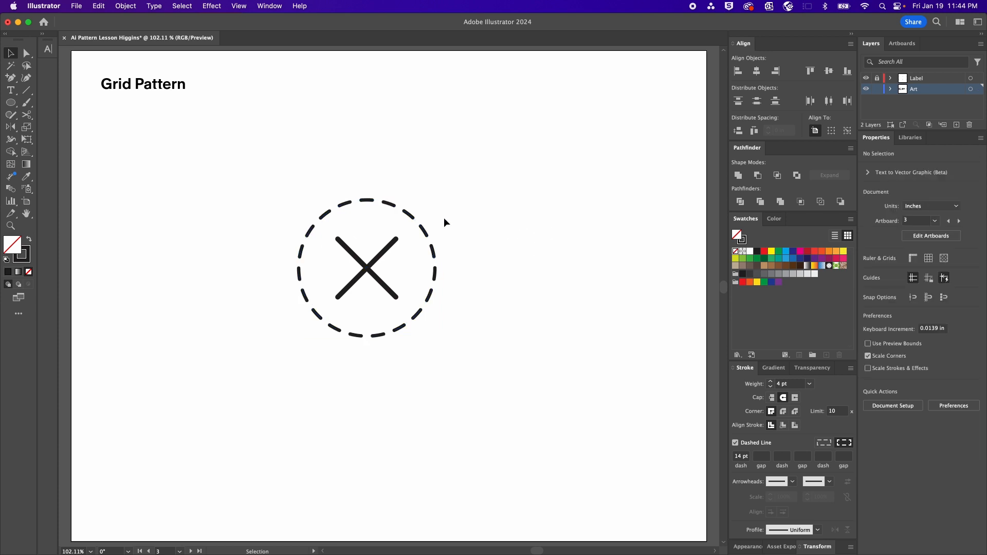
Scale the dashed circle and X to about 1.22 in near the artboard's upper left and turn them into a grid repeat
left_click_drag(520, 158, 247, 396)
left_click_drag(436, 268, 199, 193)
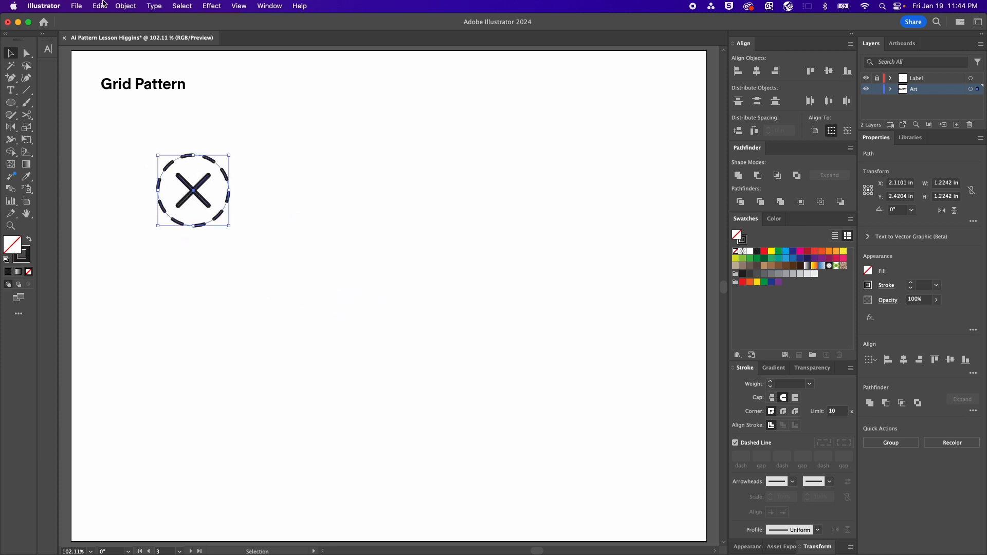
left_click(132, 4)
mouse_move(168, 299)
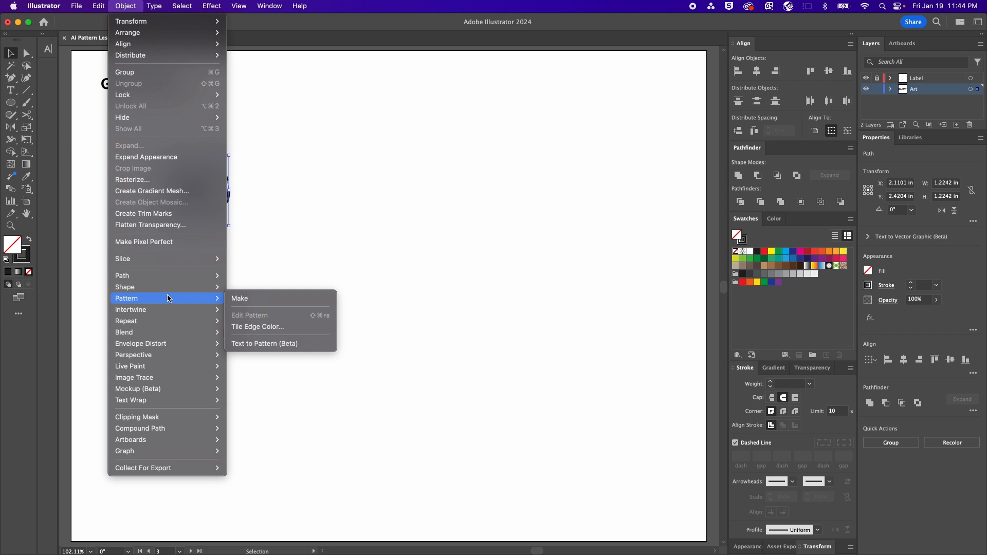
mouse_move(170, 321)
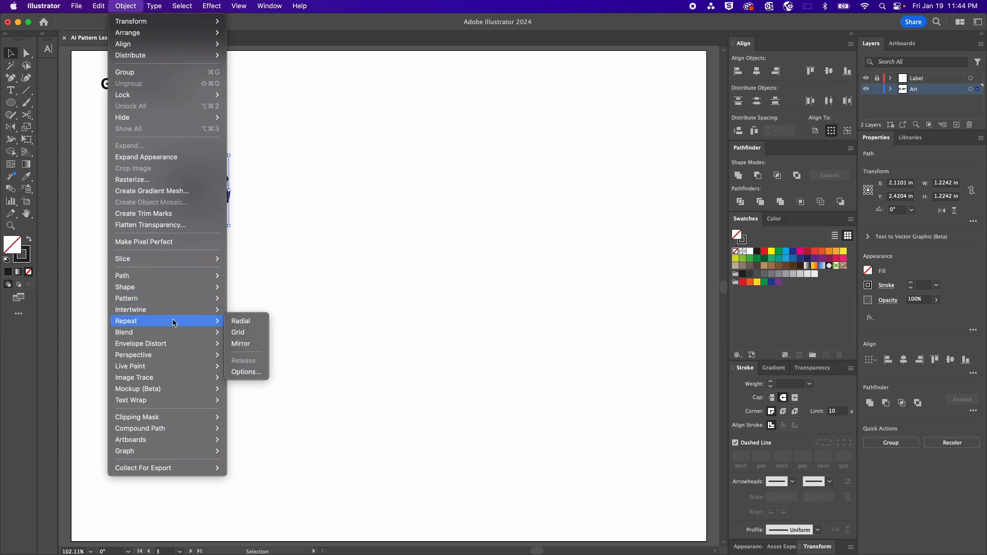
left_click(236, 331)
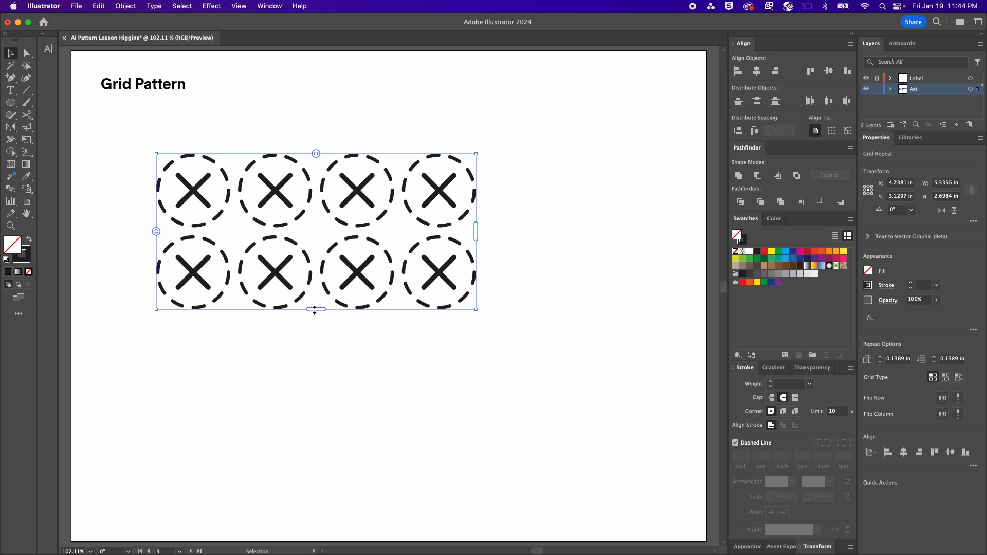
Extend the grid repeat to about 8.45 by 5.60 in and adjust its spacing to about 0.23 in horizontally and 0.11 in vertically
left_click_drag(315, 309, 322, 476)
left_click_drag(470, 315, 644, 324)
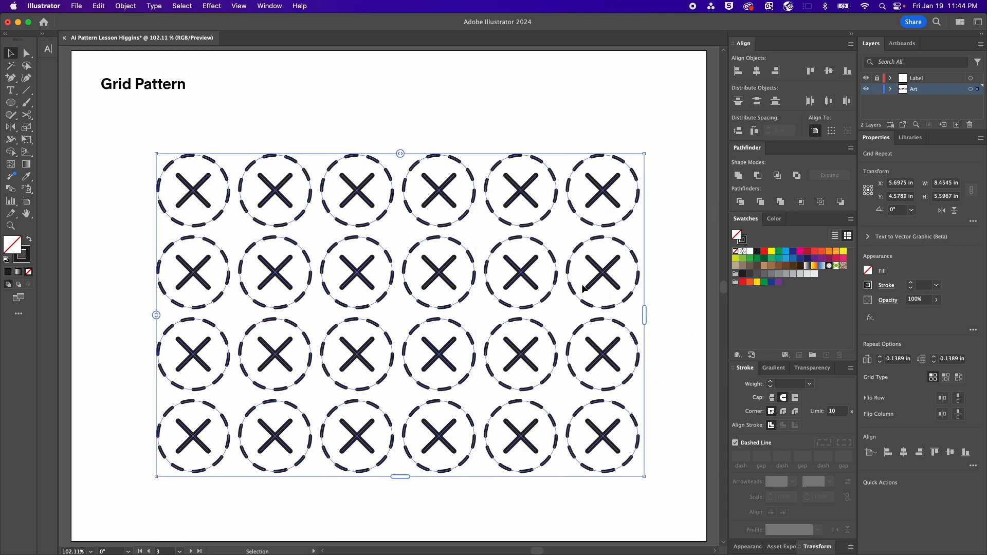
left_click_drag(400, 154, 327, 156)
left_click_drag(399, 154, 481, 158)
mouse_move(157, 316)
left_mouse_down()
mouse_move(154, 205)
mouse_move(154, 406)
mouse_move(157, 314)
left_mouse_up()
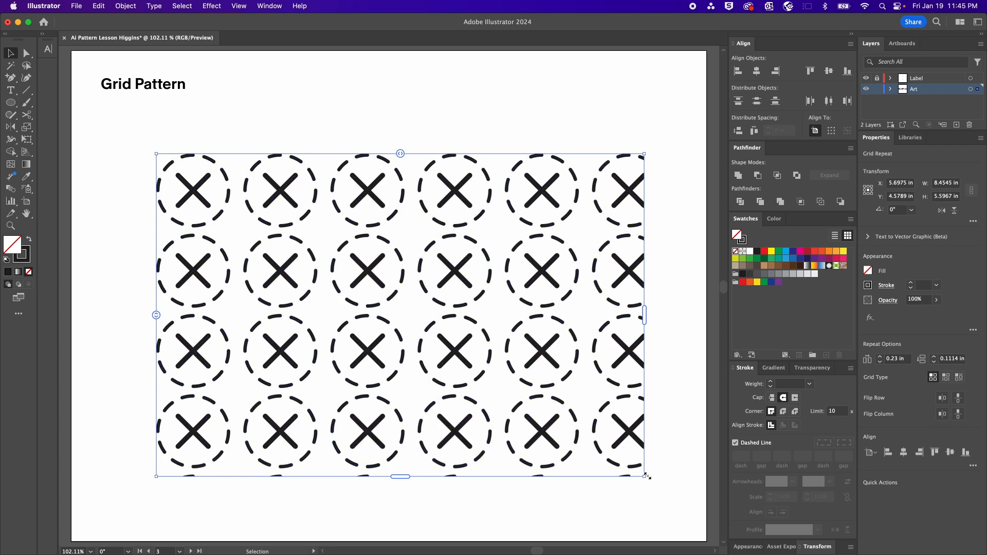
Scale the grid repeat to about 5.10 by 3.38 in and set the stroke weight of its isolated motif to 3 pt
left_click_drag(644, 478, 452, 372)
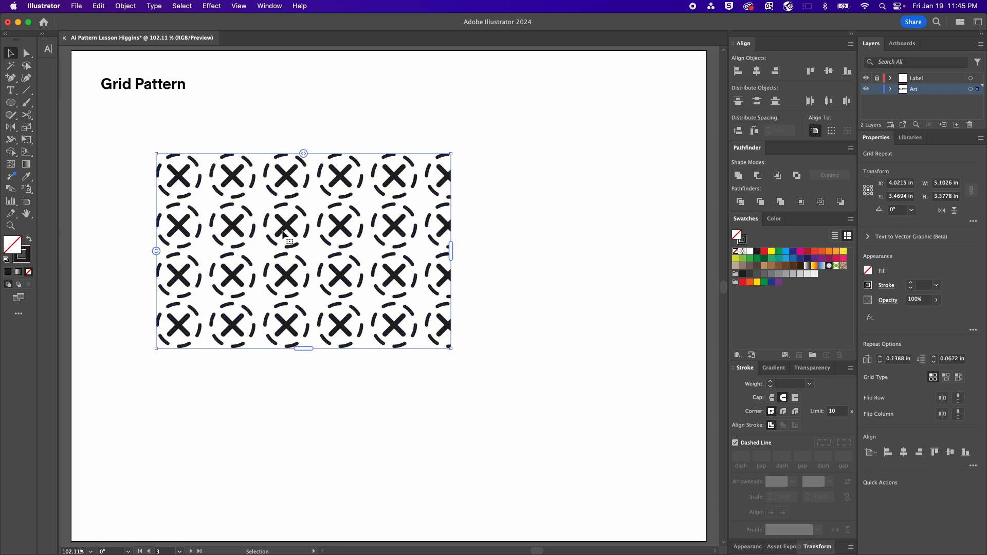
double_click(232, 229)
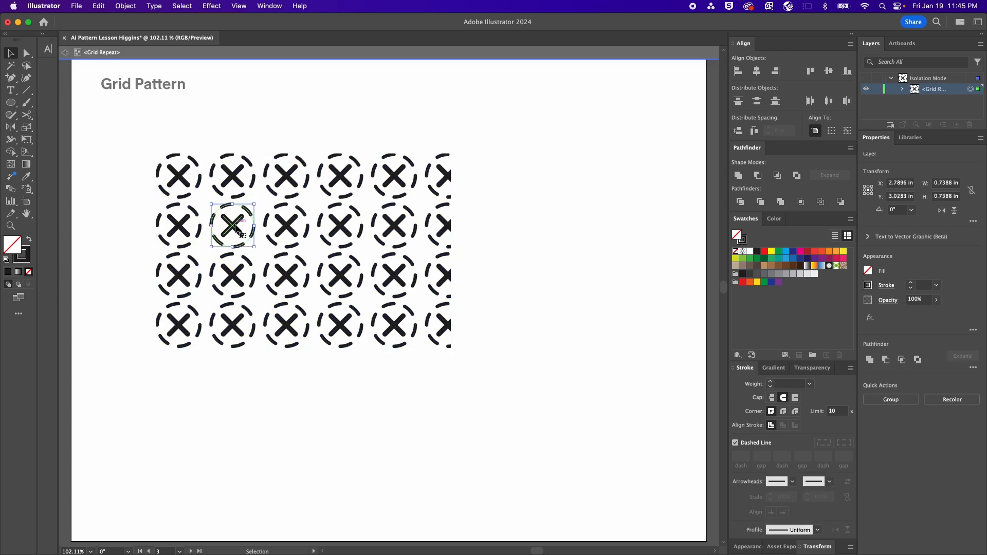
left_click(810, 384)
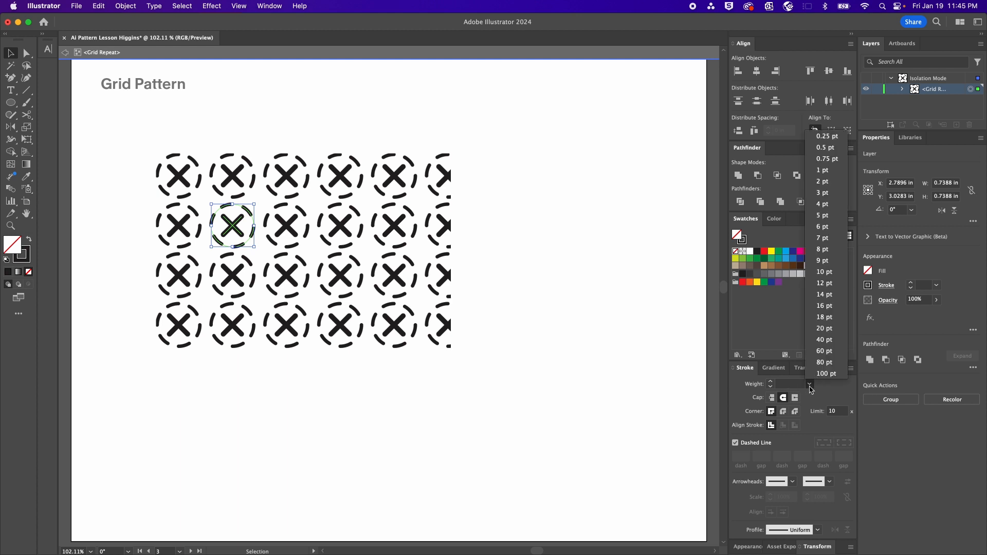
left_click(824, 193)
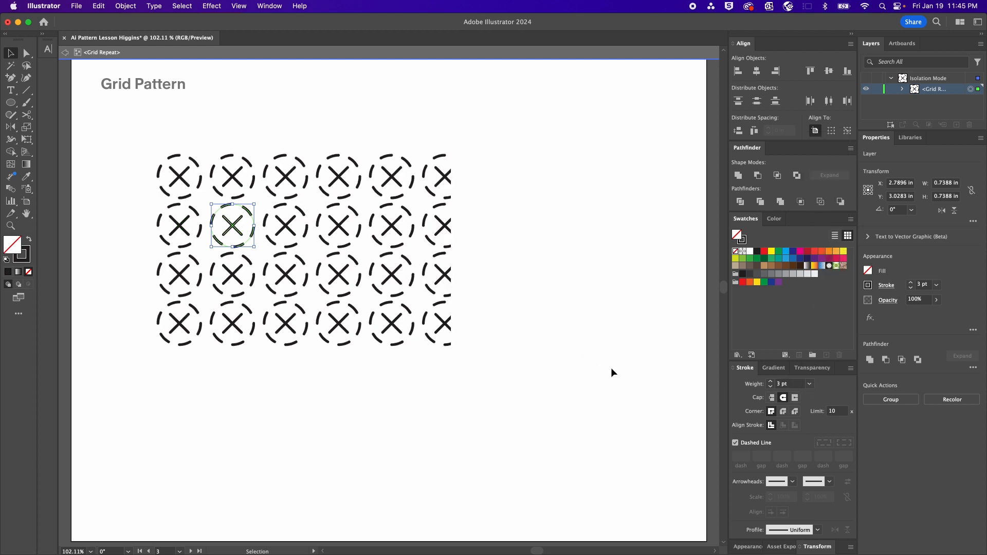
Try a dark blue fill on the grid repeat's motif, restore it to no fill and leave isolation mode
left_click(792, 251)
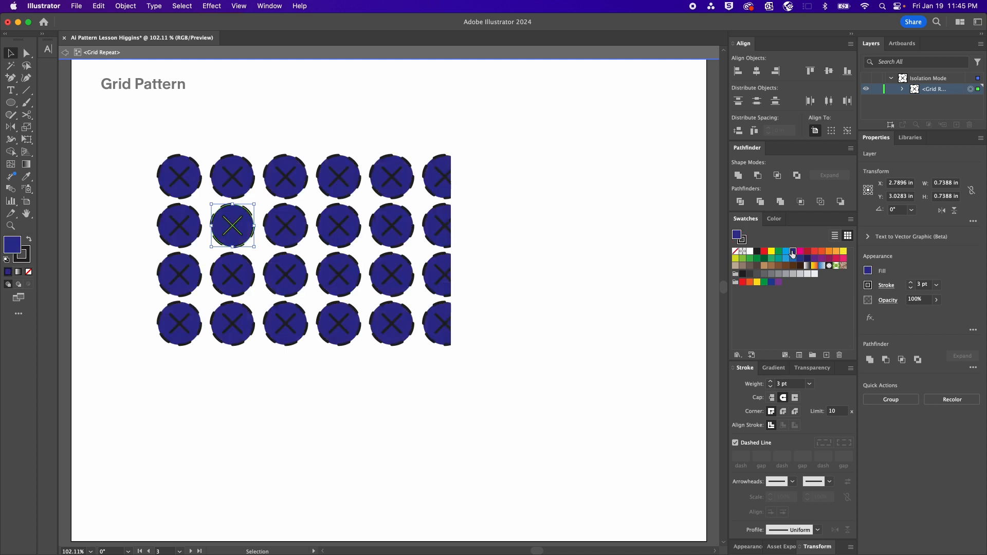
left_click(734, 251)
left_click(490, 234)
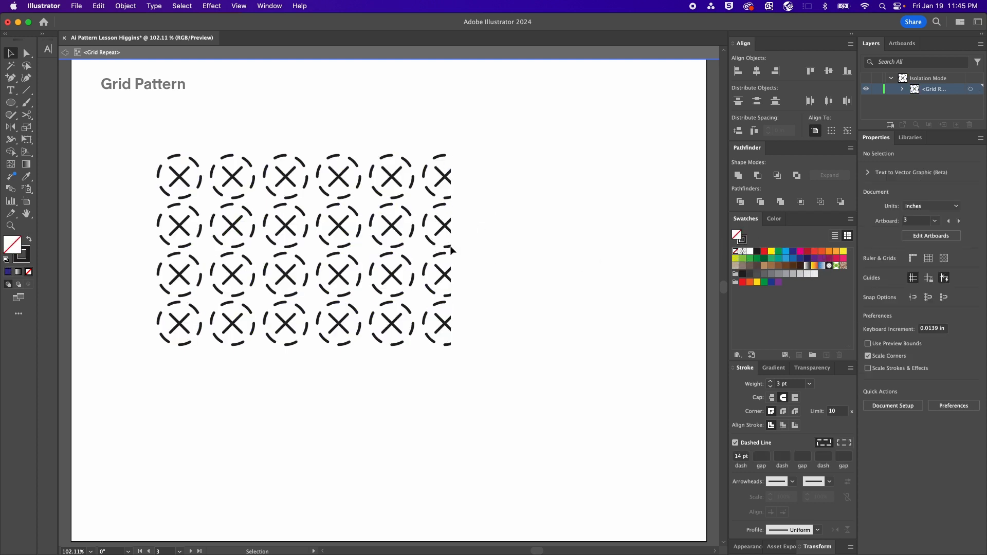
double_click(487, 128)
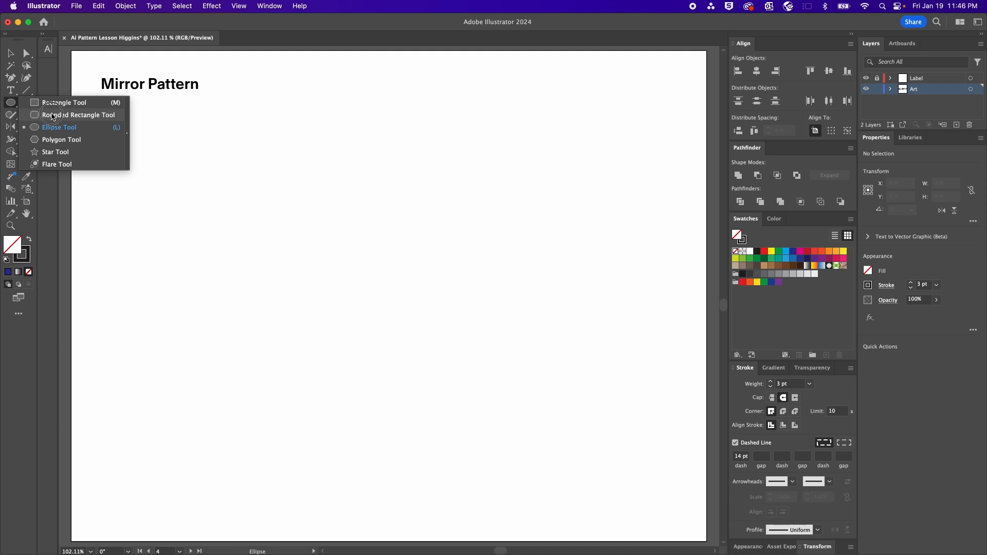
Draw a six-sided polygon with a 0.6944 in radius on the Mirror Pattern artboard and give it a solid 2 pt stroke
left_click(61, 140)
left_click(342, 278)
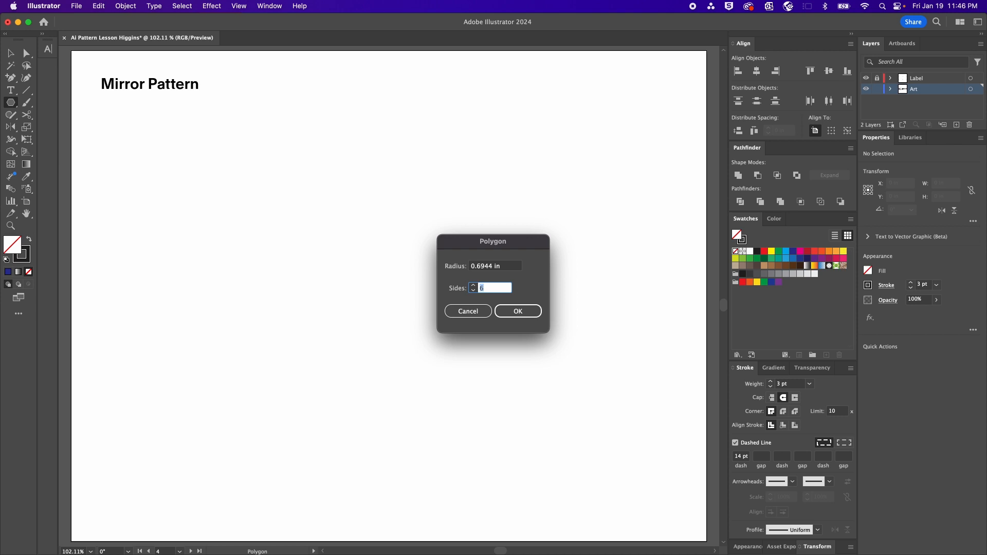
key("Return")
left_click(743, 443)
left_click(770, 387)
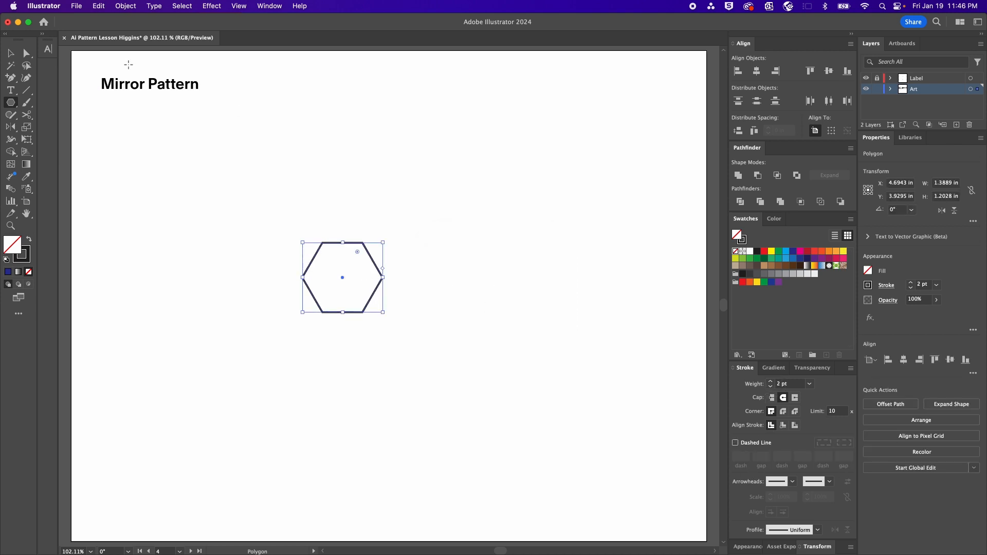
Turn the hexagon into a mirror repeat
left_click(11, 54)
left_click(126, 5)
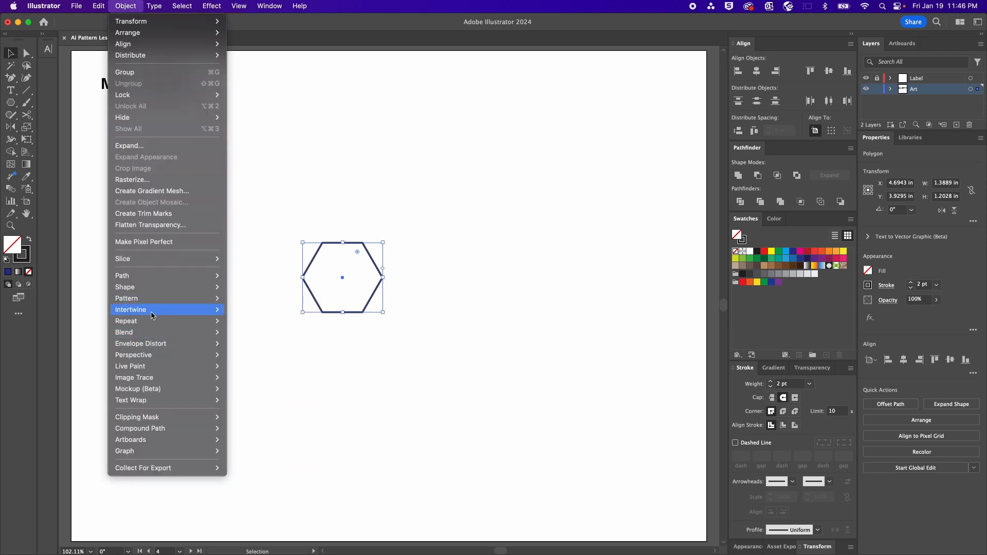
mouse_move(204, 321)
left_click(259, 347)
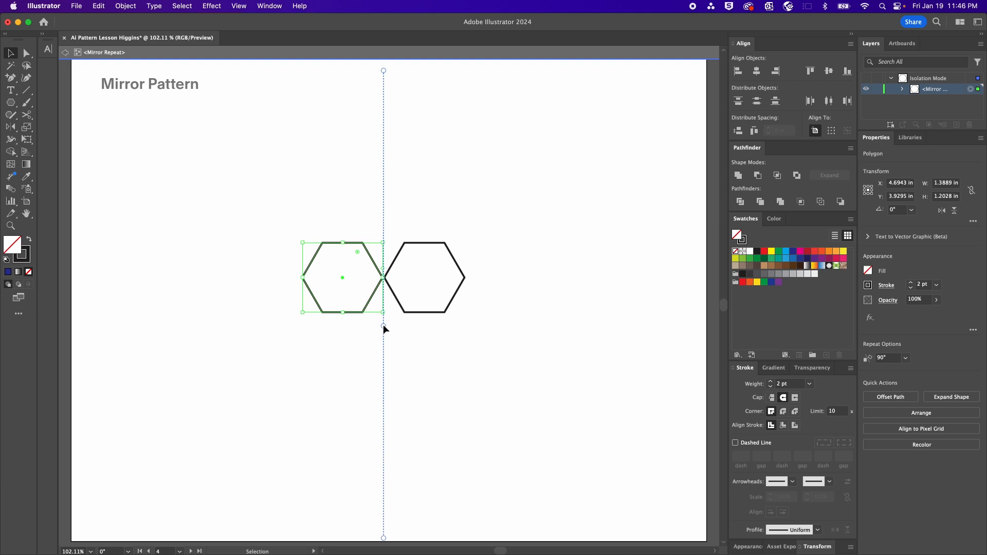
Shift the mirror axis slightly away from the original hexagon and rotate it back and forth, leaving it nearly vertical at about 90.57°
mouse_move(383, 325)
left_mouse_down()
mouse_move(482, 328)
mouse_move(389, 331)
mouse_move(398, 331)
left_mouse_up()
left_click_drag(398, 70, 342, 245)
left_click(483, 254)
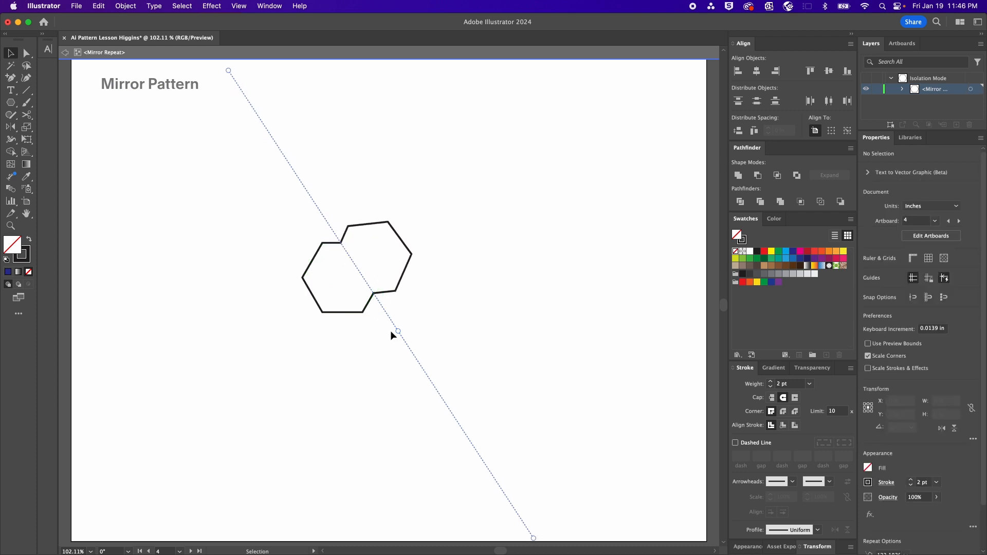
left_click_drag(229, 71, 396, 97)
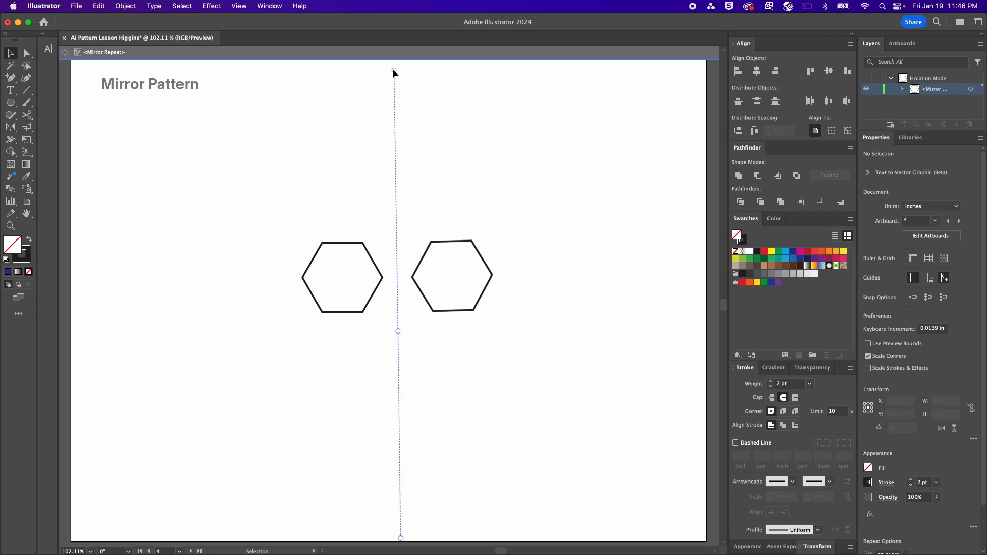
mouse_move(394, 75)
left_mouse_down()
mouse_move(432, 84)
mouse_move(406, 82)
left_mouse_up()
left_click_drag(217, 103, 396, 125)
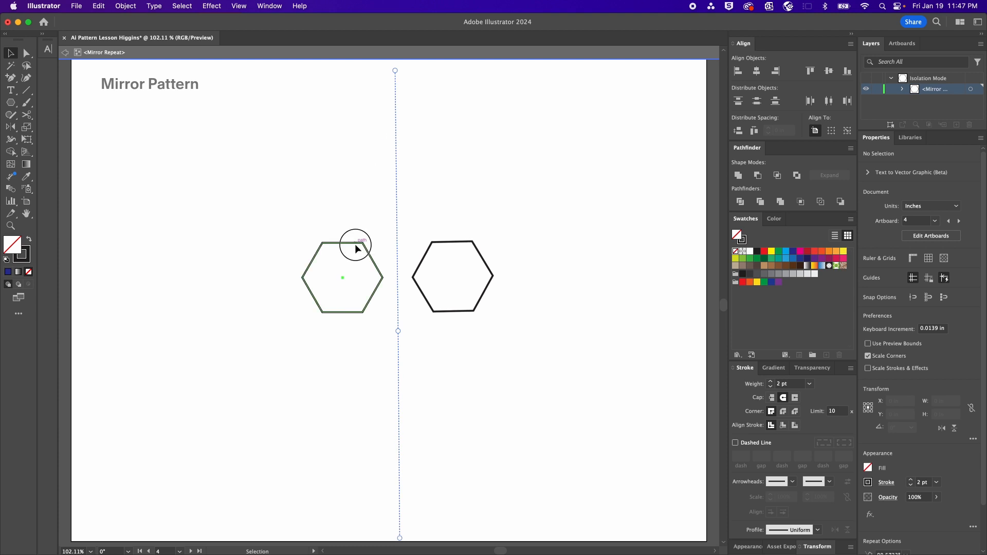
Try a 3 pt stroke on the mirrored hexagon and restore it to 2 pt
left_click(355, 242)
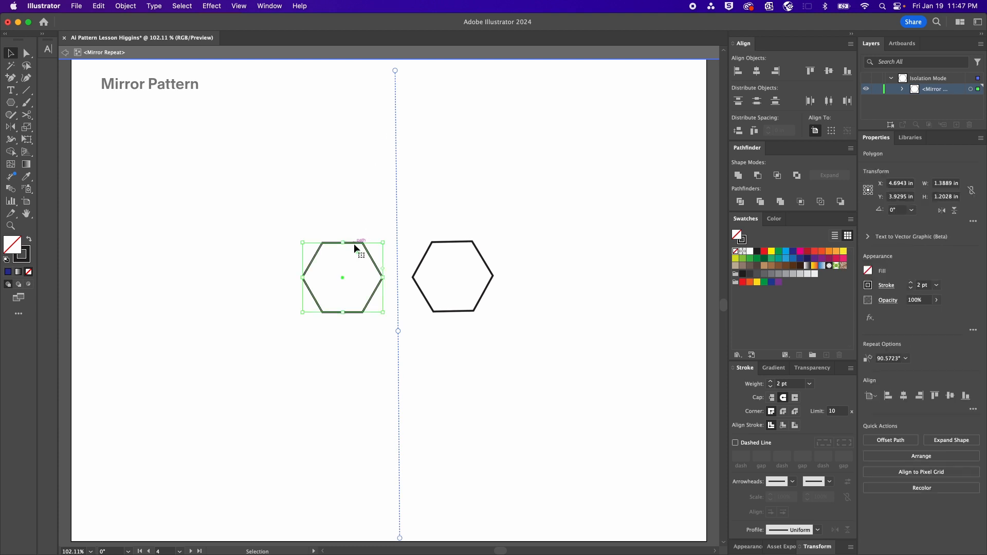
left_click(771, 382)
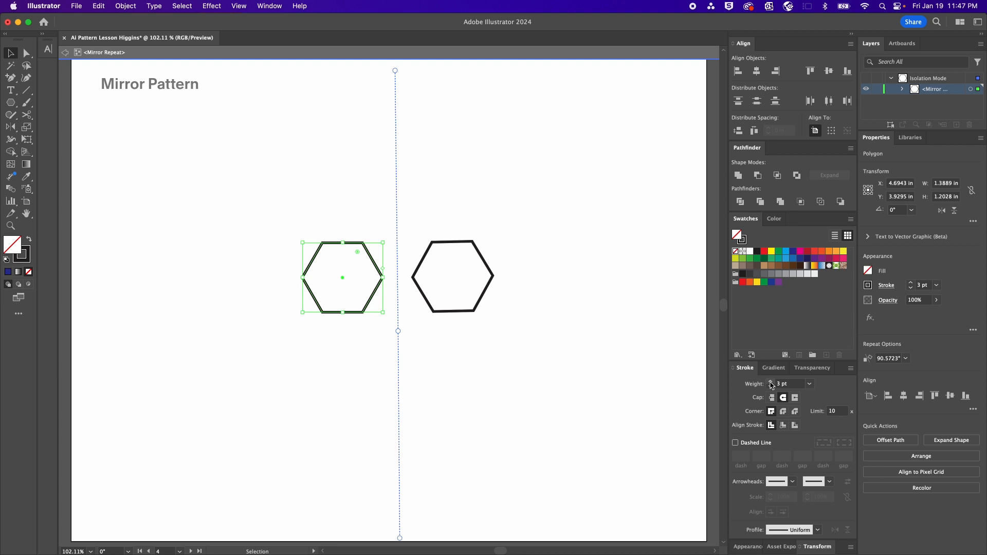
left_click(771, 387)
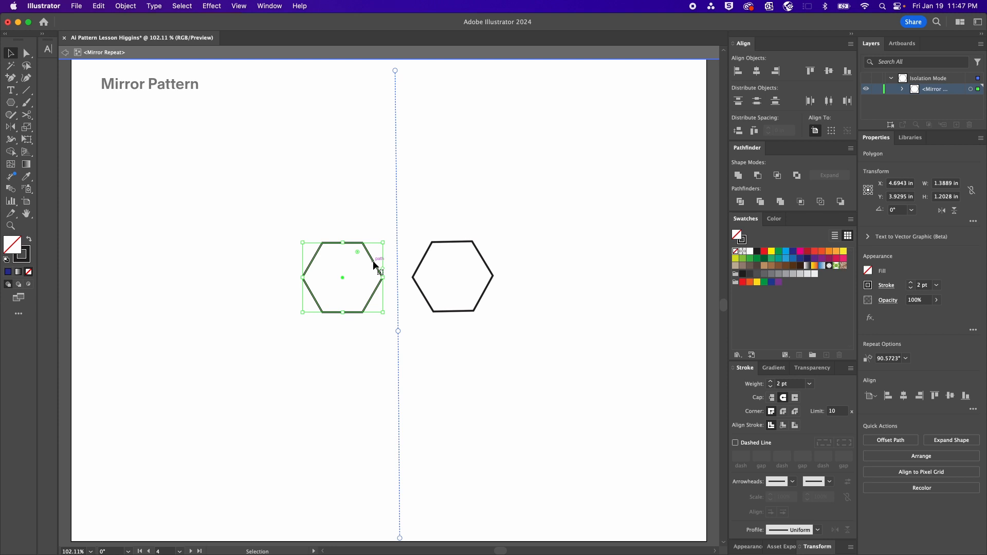
Duplicate the hexagon above and below the original, distribute the three evenly vertically with the outer two left-aligned, and leave isolation mode
left_click_drag(374, 265, 347, 251)
left_click_drag(363, 195, 310, 347)
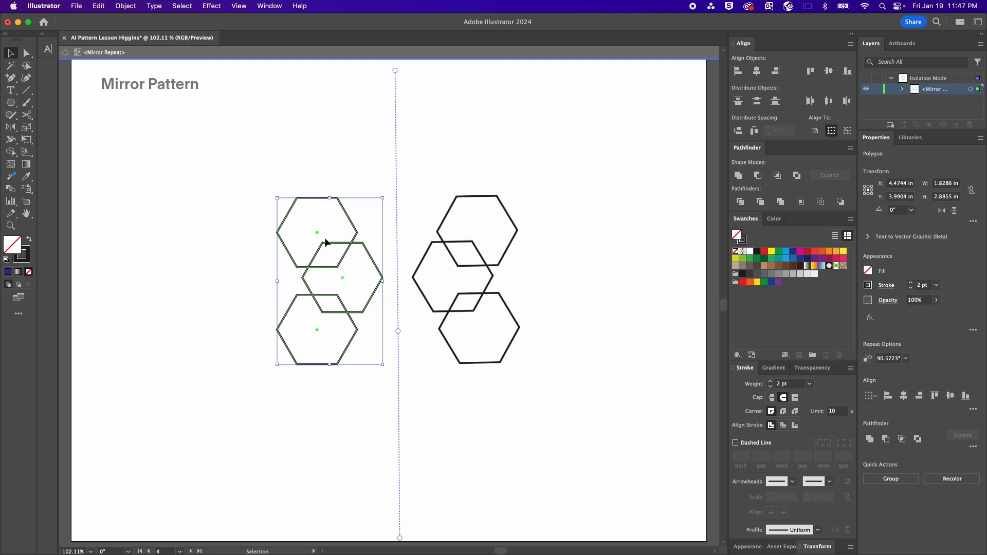
left_click(756, 101)
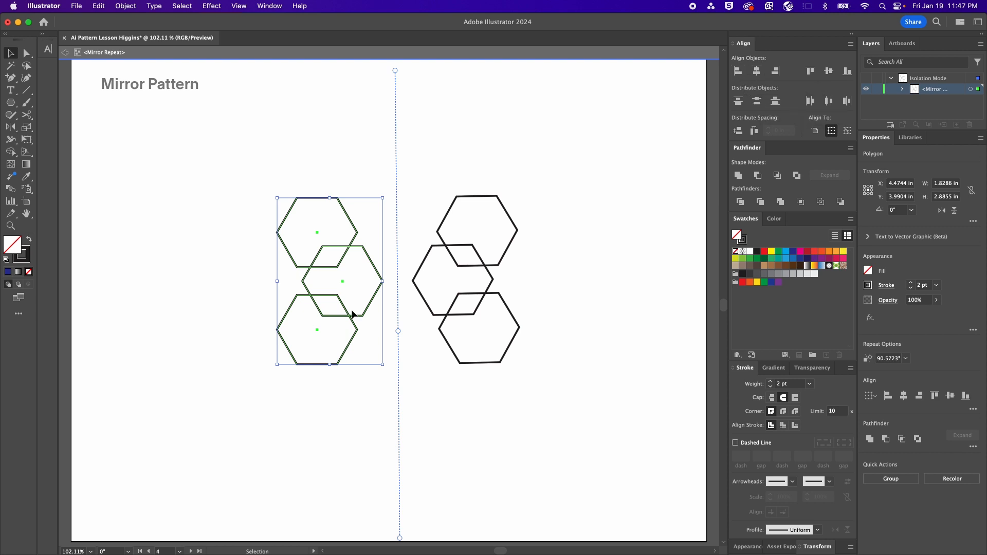
left_click_drag(274, 172, 292, 342)
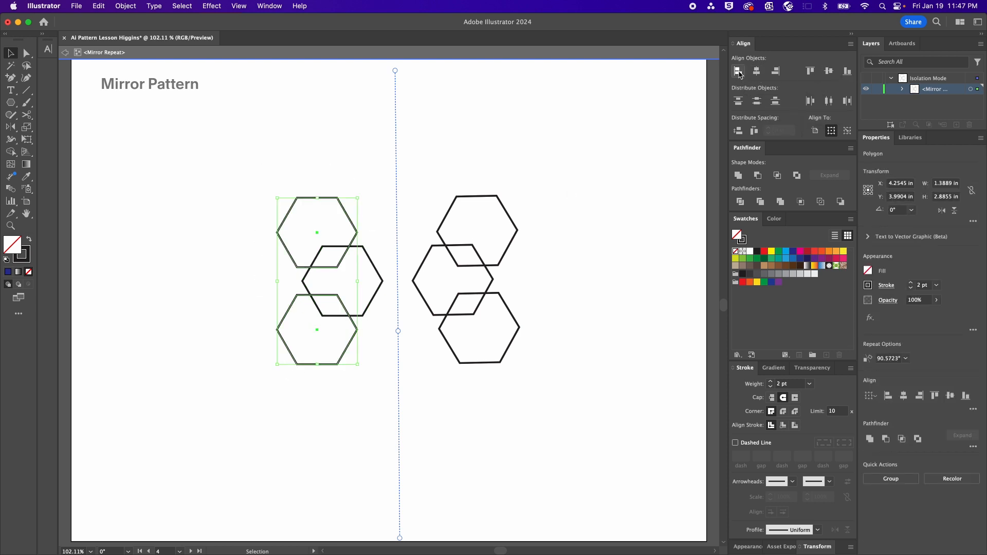
left_click(356, 175)
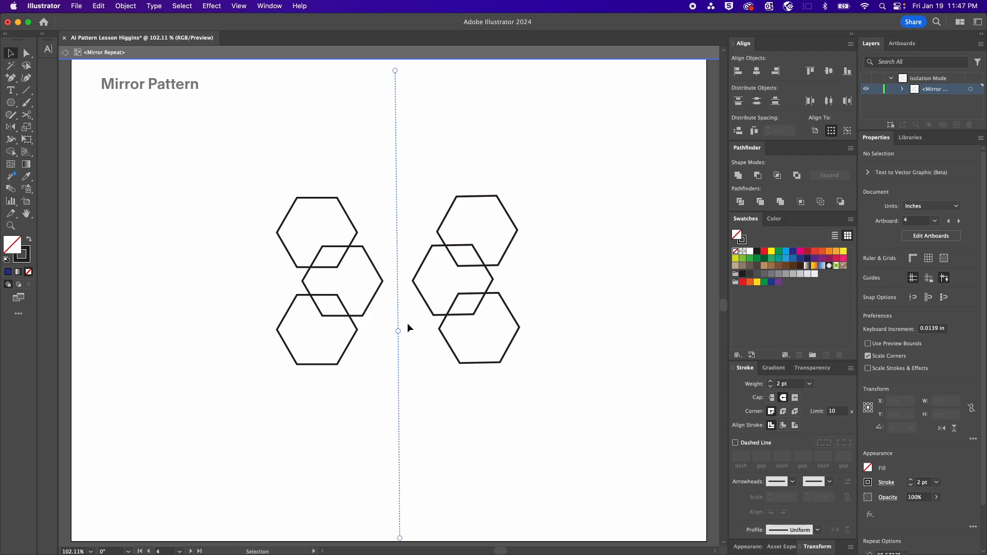
key("Escape")
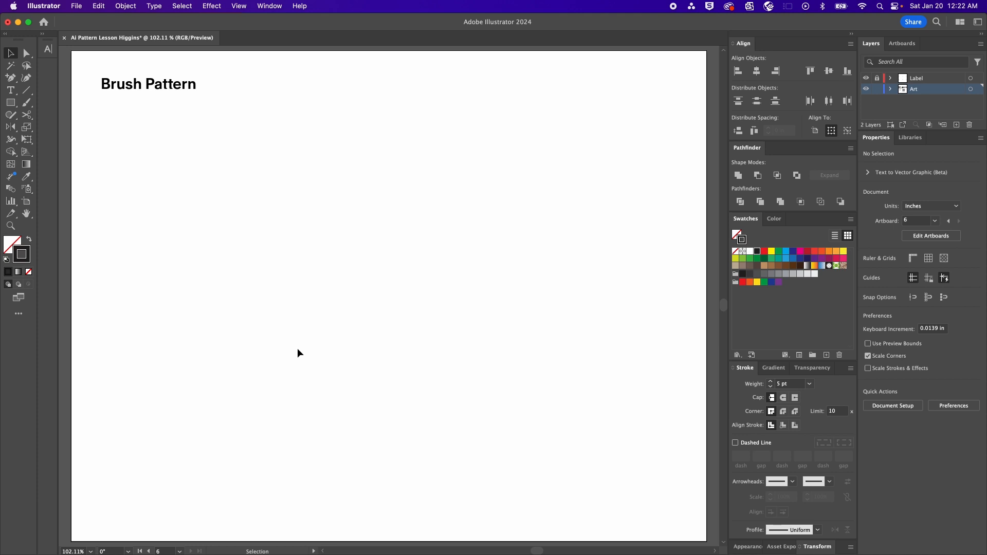
Draw a vertical line about 1.12 in long with a 5 pt stroke near the upper left of the Brush Pattern artboard
key("backslash")
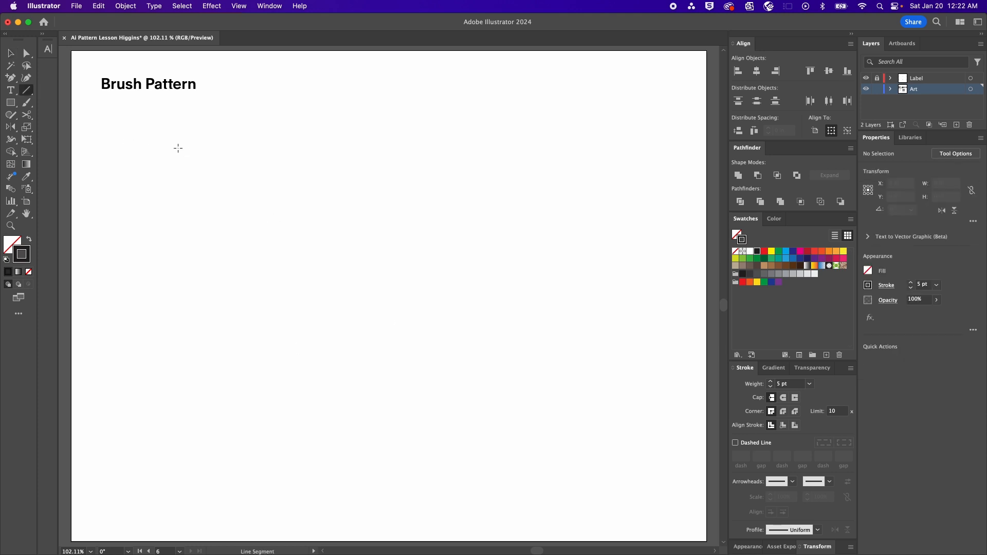
mouse_move(200, 144)
left_mouse_down()
mouse_move(201, 274)
mouse_move(201, 210)
left_mouse_up()
key("a")
left_click(206, 288)
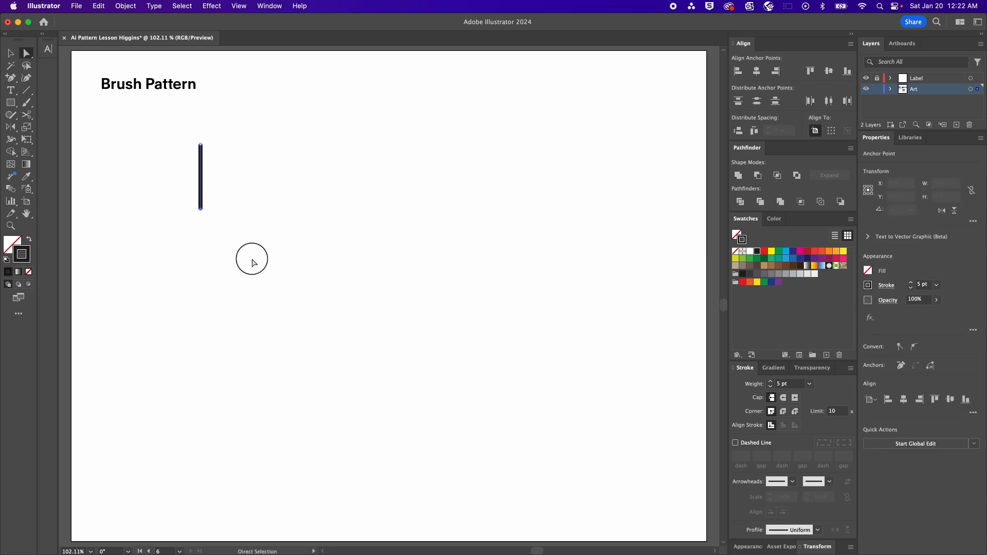
key("v")
left_click_drag(199, 170, 185, 185)
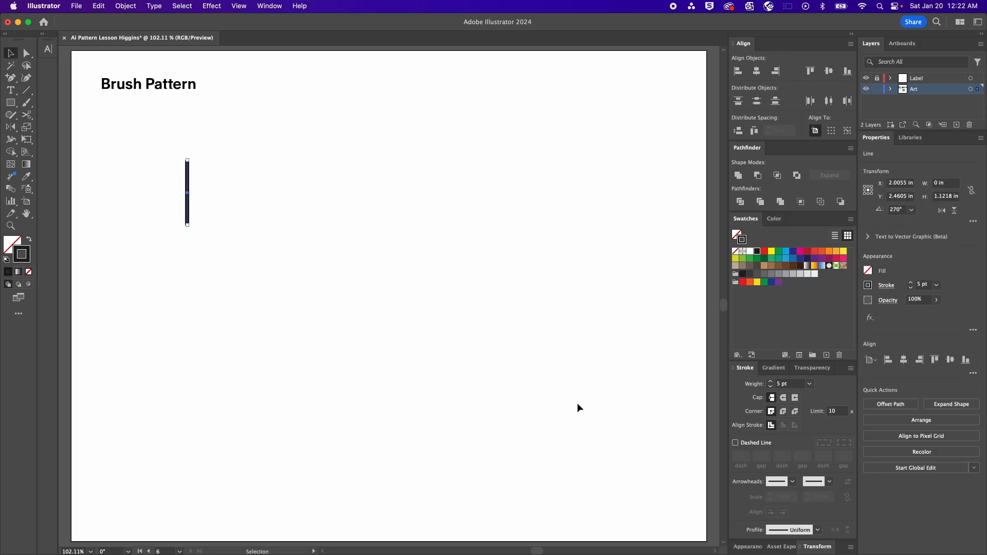
Give the vertical line a round cap and apply Width Profile 2
left_click(783, 399)
left_click(792, 530)
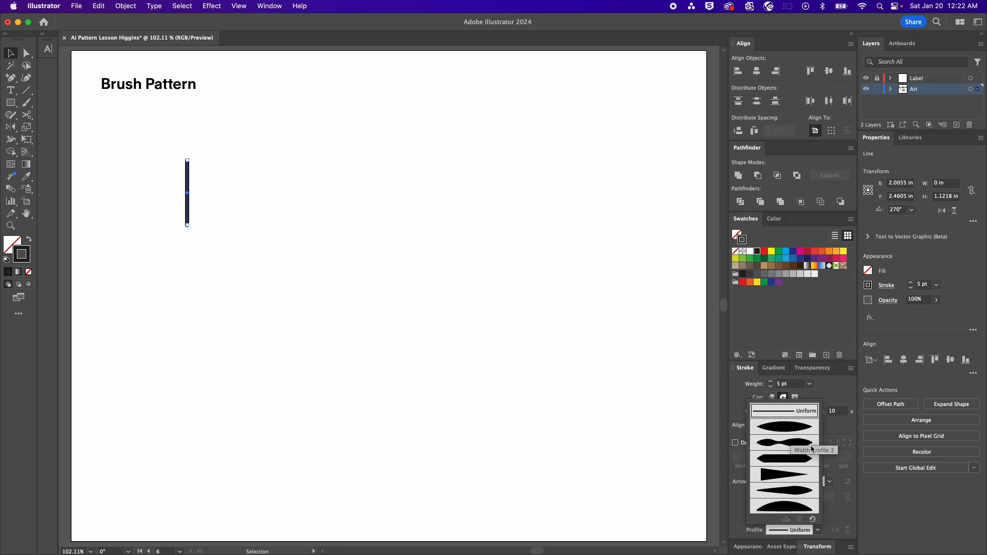
left_click(785, 444)
left_click(296, 329)
Set the vertical line's stroke weight to 12 pt and move it sideways to about X 1.77 in
left_click(187, 203)
left_click(769, 381)
left_click(769, 381)
left_click(770, 381)
left_click(769, 381)
left_click(770, 380)
left_click(770, 381)
left_click(769, 380)
left_click(415, 300)
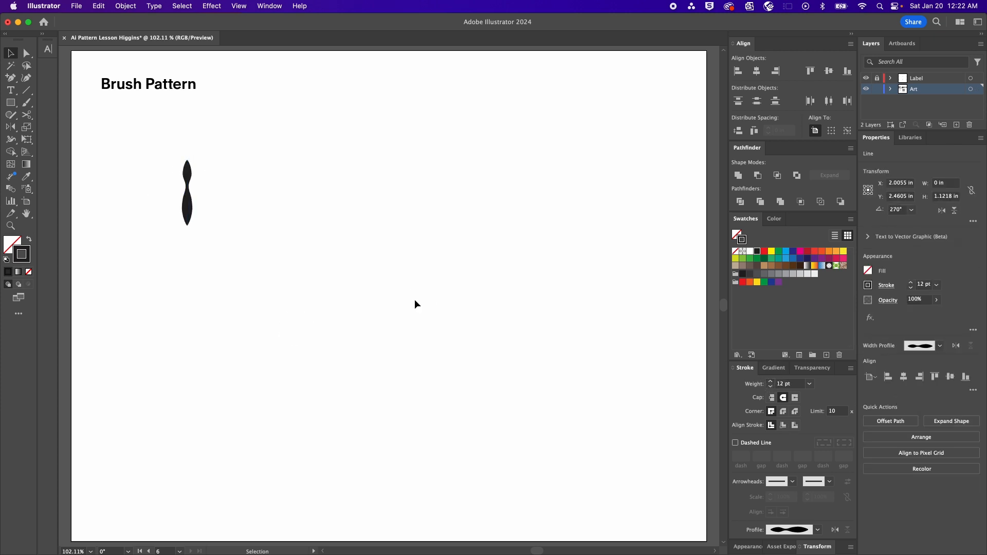
left_click_drag(188, 198, 175, 199)
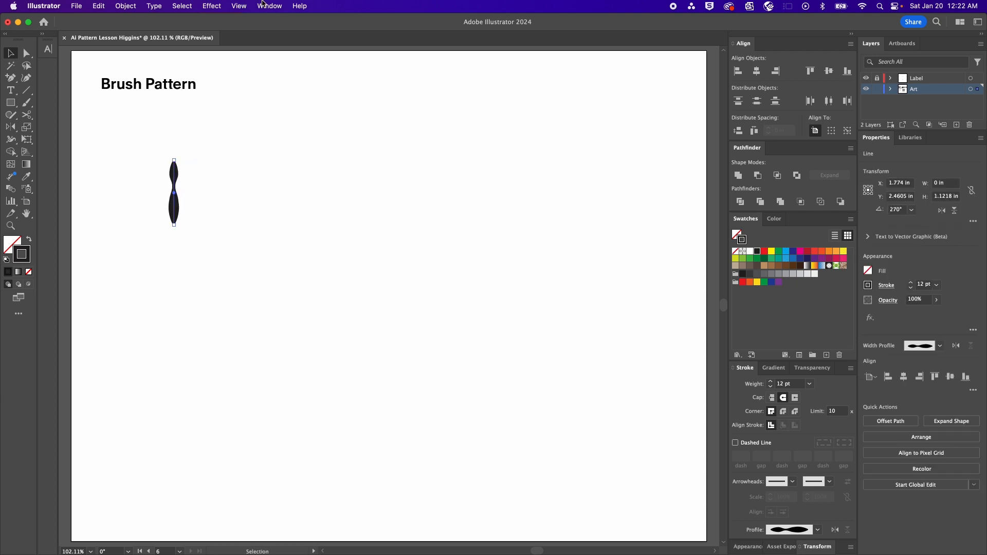
Start a new Pattern Brush from the shaped vertical line
left_click(265, 4)
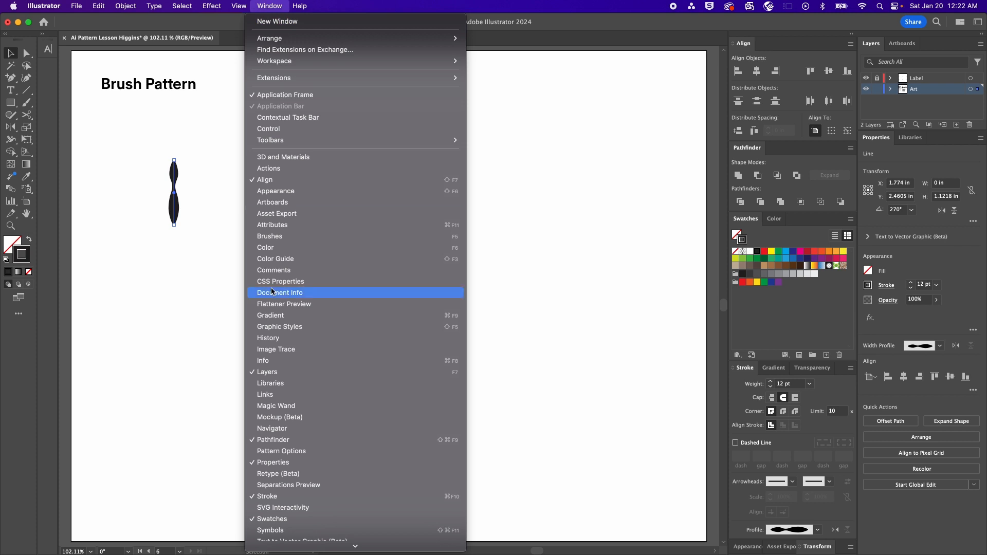
left_click(296, 238)
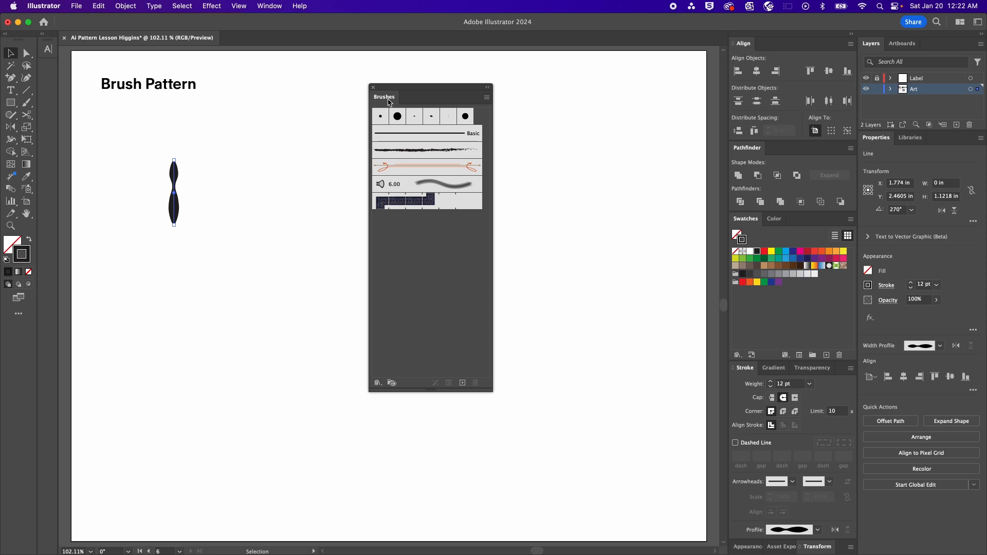
left_click_drag(398, 86, 532, 116)
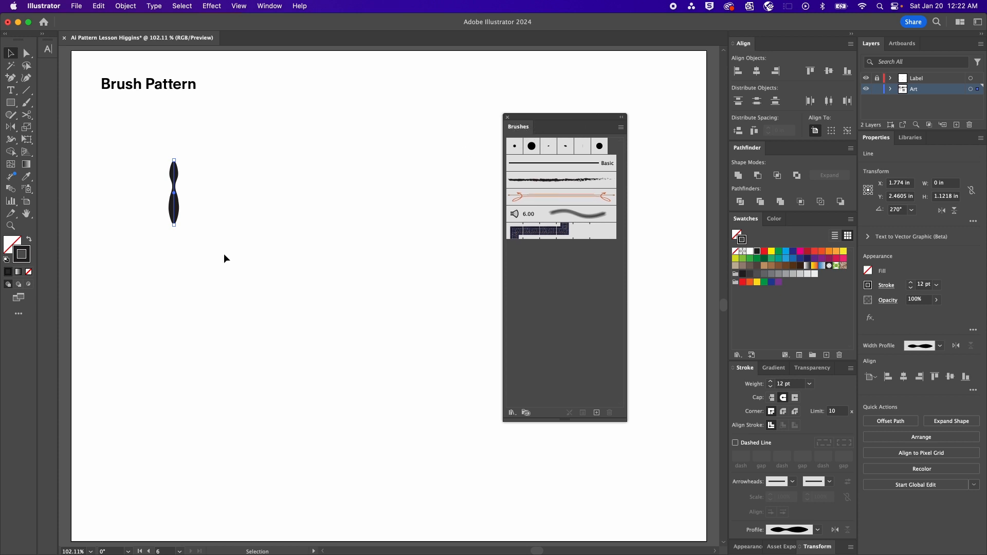
mouse_move(211, 143)
left_mouse_down()
mouse_move(167, 229)
mouse_move(198, 230)
mouse_move(529, 330)
mouse_move(566, 316)
mouse_move(566, 286)
mouse_move(566, 300)
mouse_move(442, 265)
mouse_move(533, 308)
left_mouse_up()
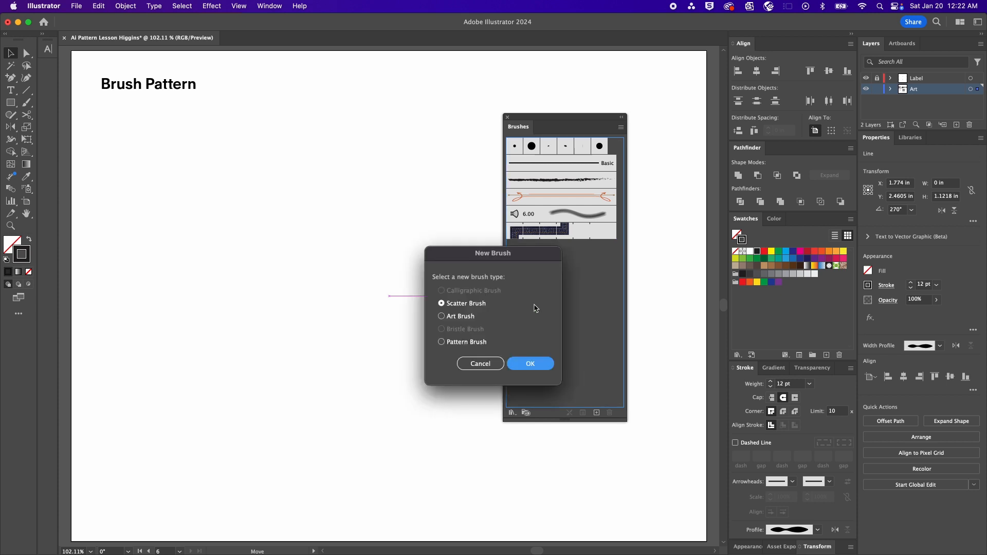
left_click(471, 342)
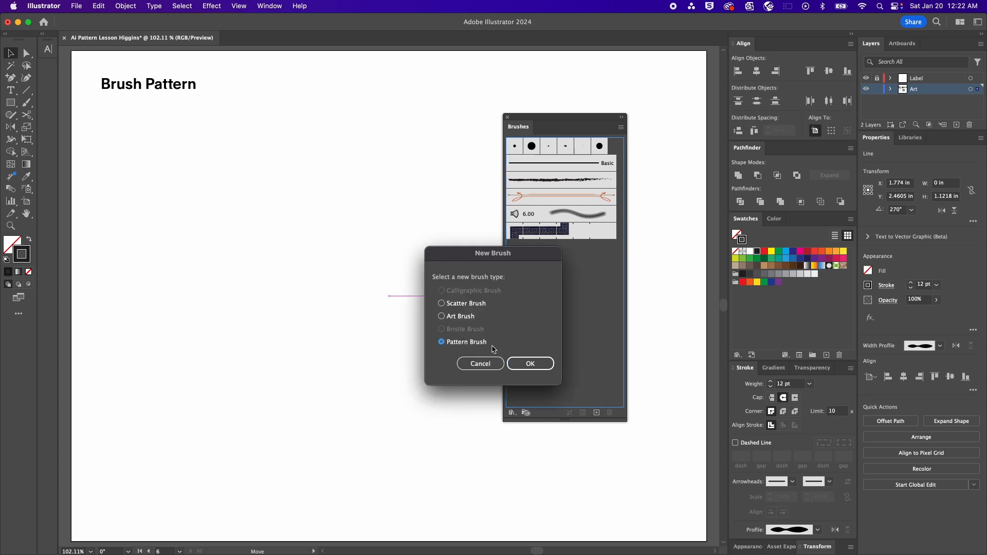
left_click(537, 363)
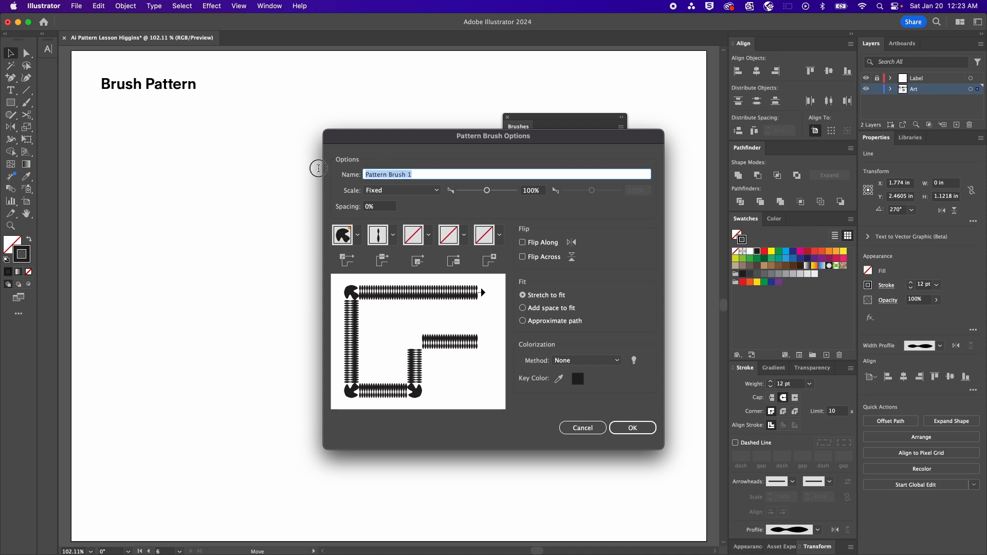
Name the pattern brush Brush Pattern 1, set its colorization method to Tints and create it
type("Brush")
left_click(571, 360)
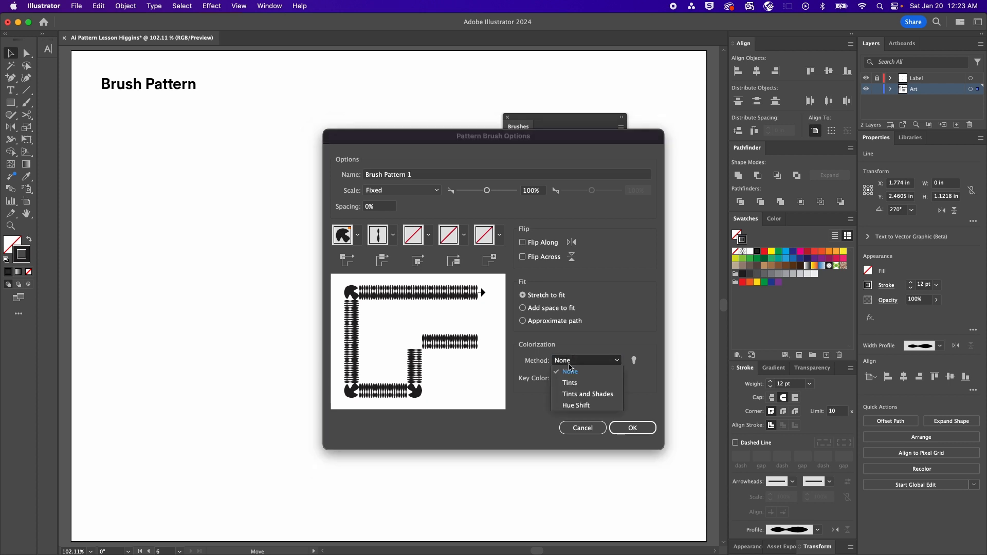
left_click(578, 380)
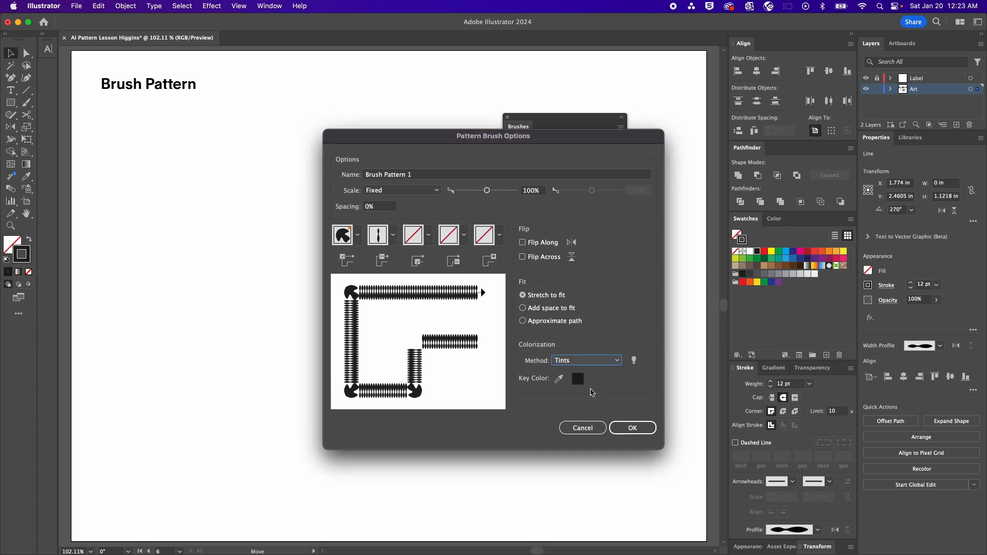
left_click(637, 428)
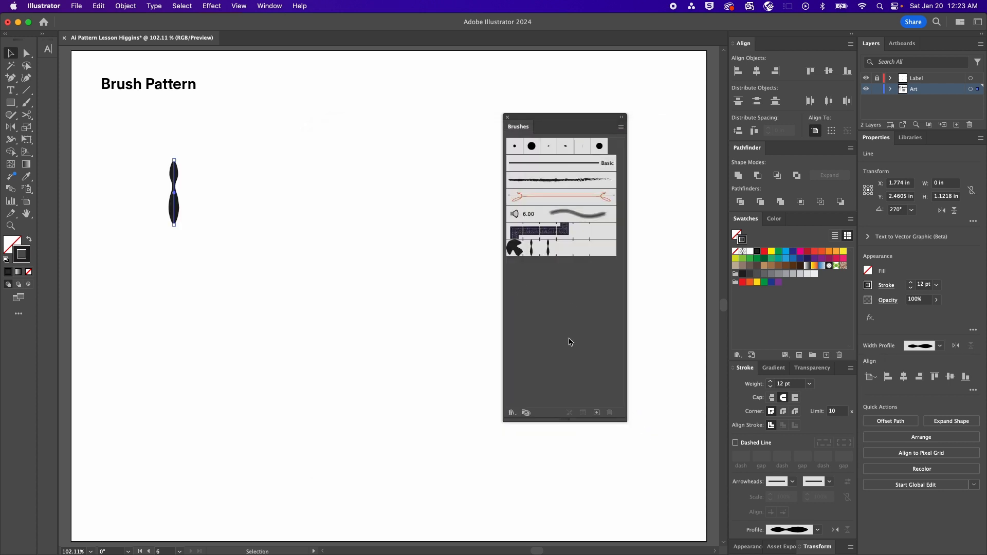
Draw a horizontal line about 4.19 in long beside the vertical shape, keeping the brush collection clear of it
left_click_drag(525, 121, 586, 215)
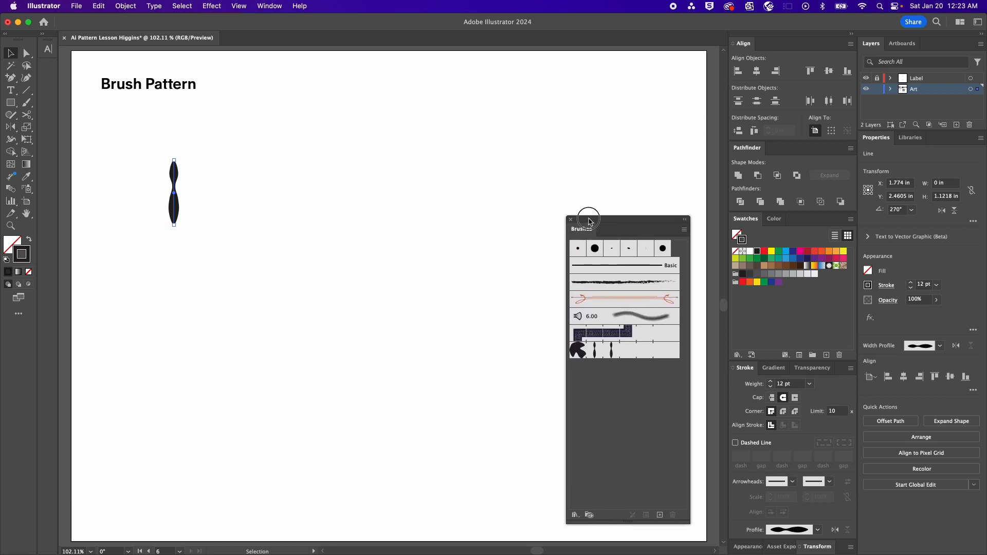
left_click(338, 205)
left_click(27, 90)
left_click_drag(233, 184, 475, 184)
key("v")
left_click_drag(437, 218, 410, 156)
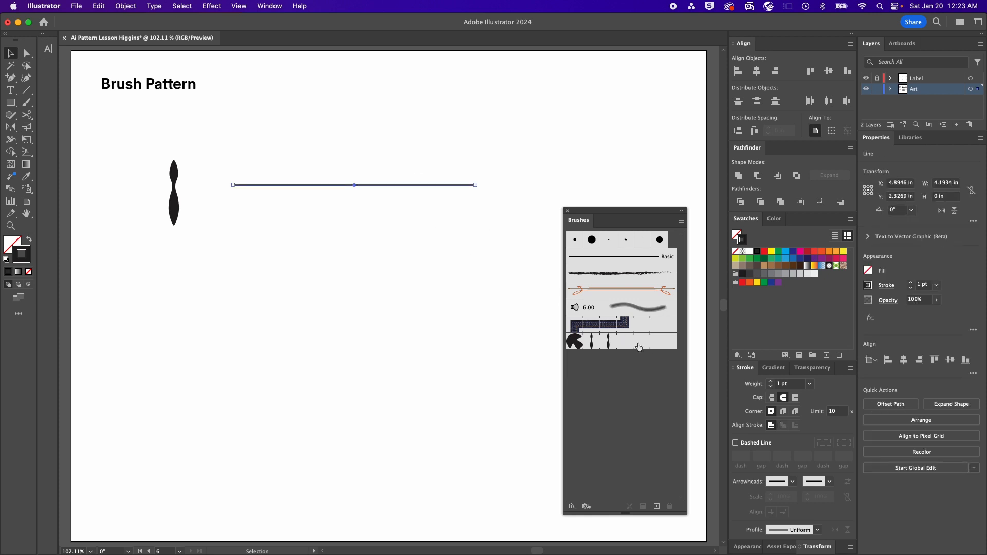
Apply the custom leaf-shaped pattern brush to the horizontal line
left_click(634, 348)
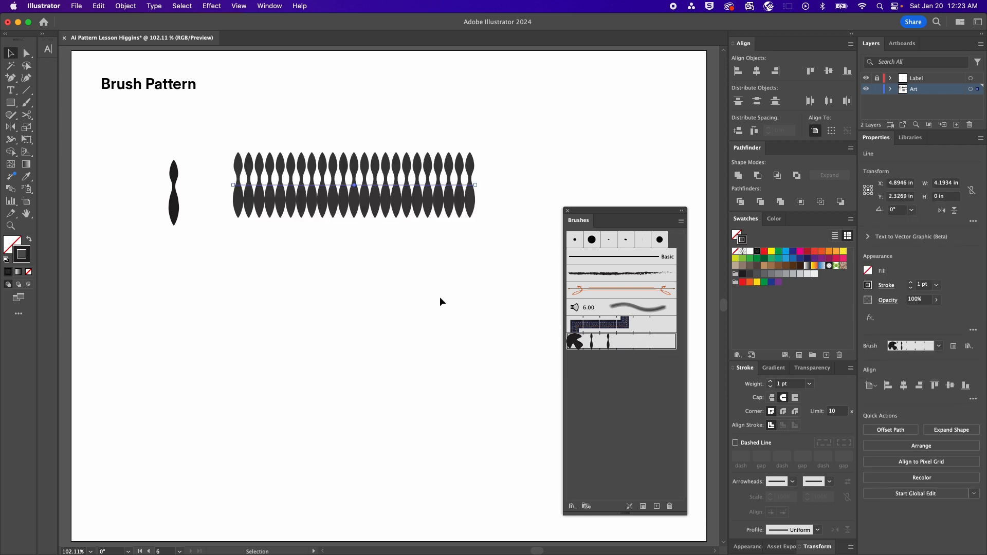
left_click(389, 221)
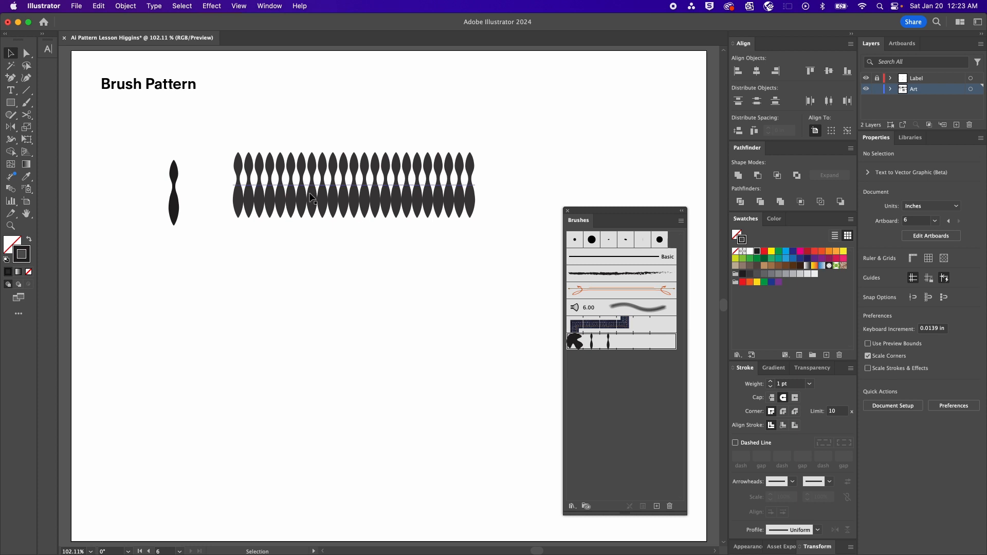
left_click(255, 184)
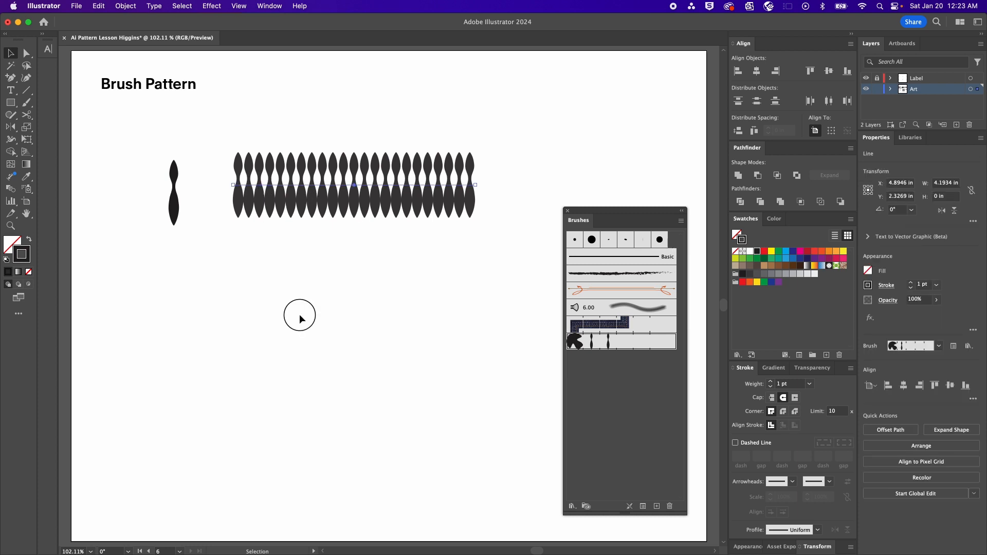
left_click(241, 227)
Draw a circle about 1.82 in wide beside the patterned line, centered near X 8.99 in, and apply the leaf-shaped pattern brush to it
left_click(10, 102)
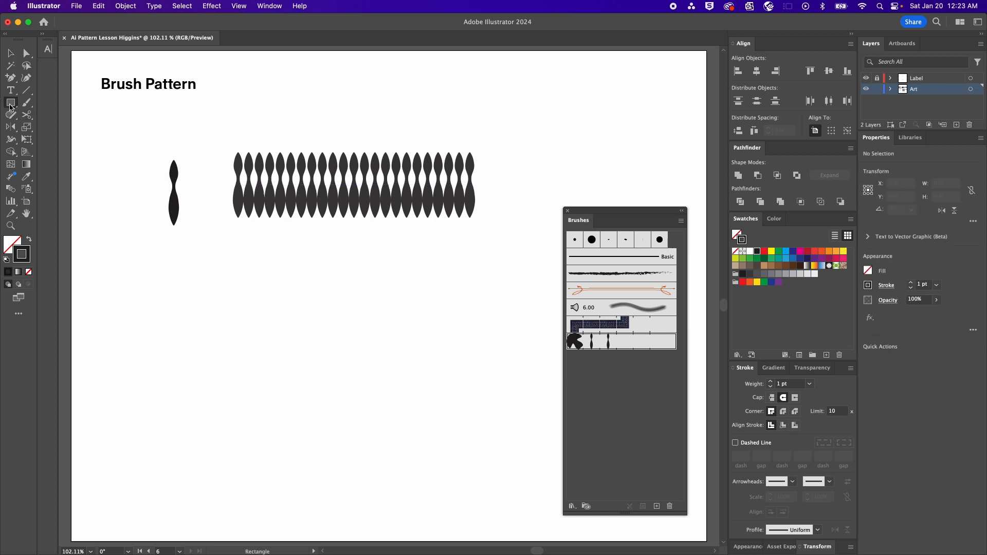
left_click_drag(10, 103, 49, 127)
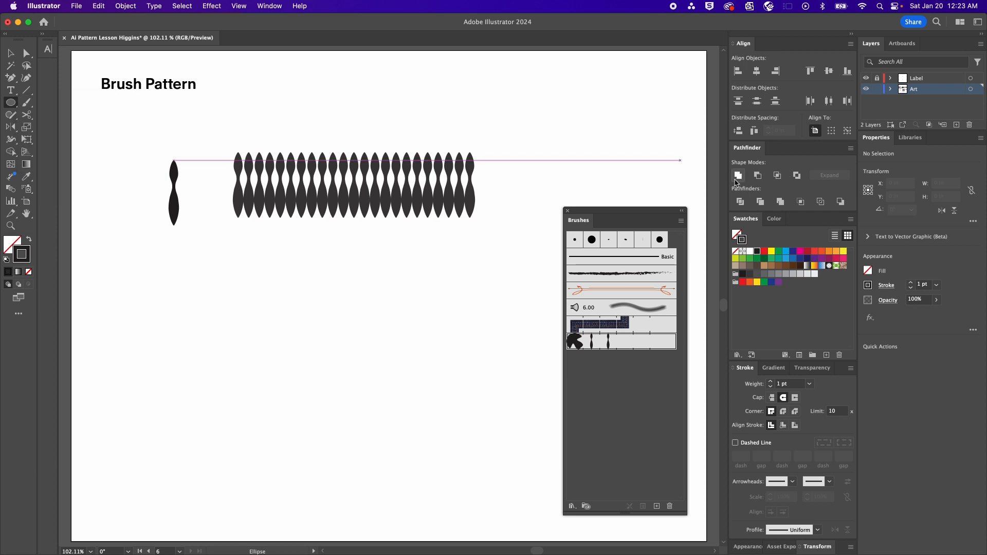
left_click_drag(677, 137, 574, 235)
key("v")
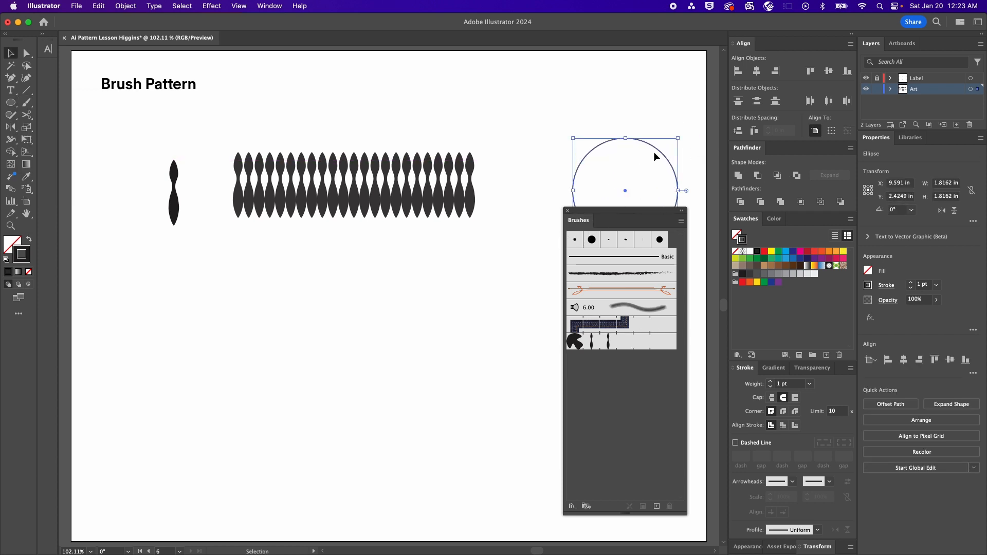
left_click_drag(659, 152, 625, 153)
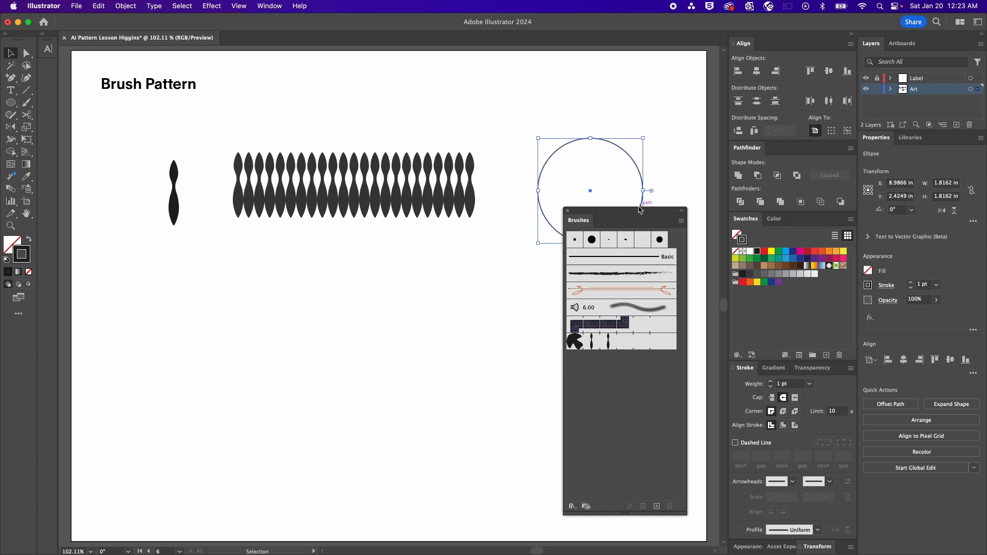
left_click_drag(640, 210, 281, 218)
left_click(266, 345)
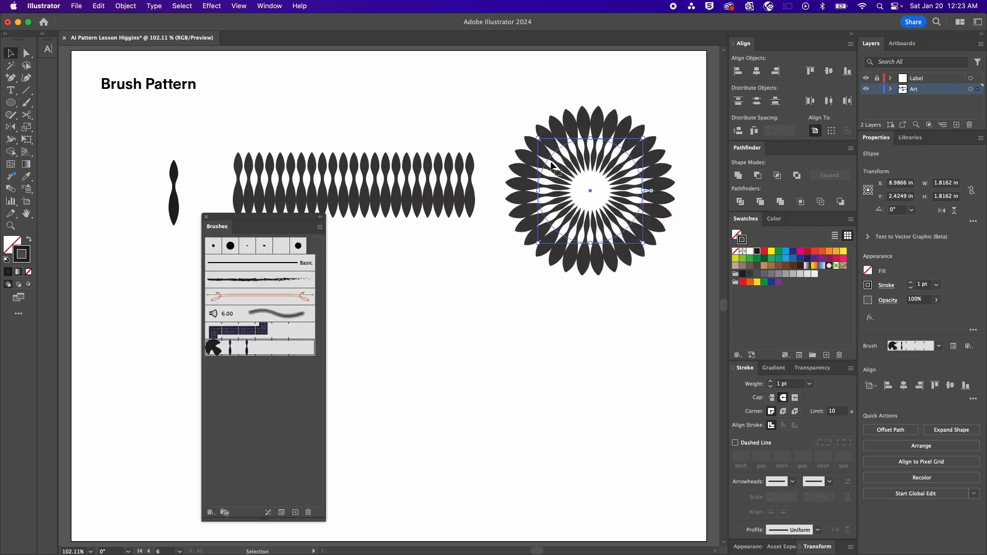
Try stroke weights of 0.75 pt and 3 pt on the brushed circle and return it to 1 pt
left_click(770, 387)
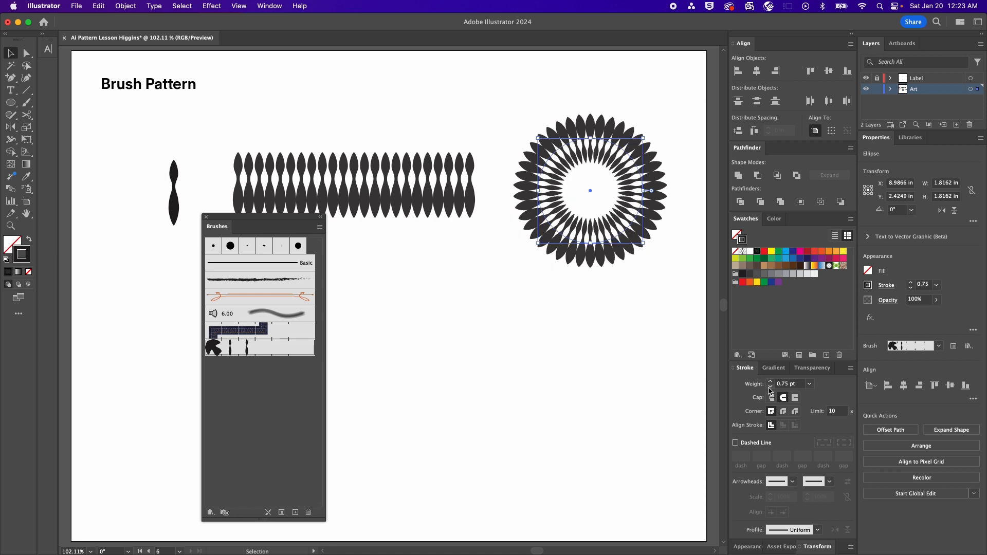
left_click(770, 383)
left_click(770, 383)
left_click(770, 383)
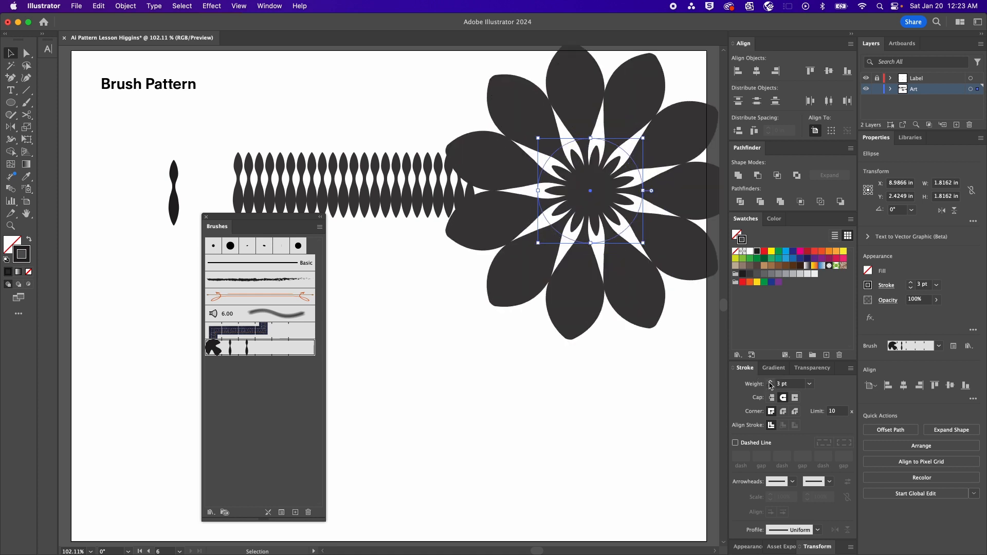
left_click(770, 387)
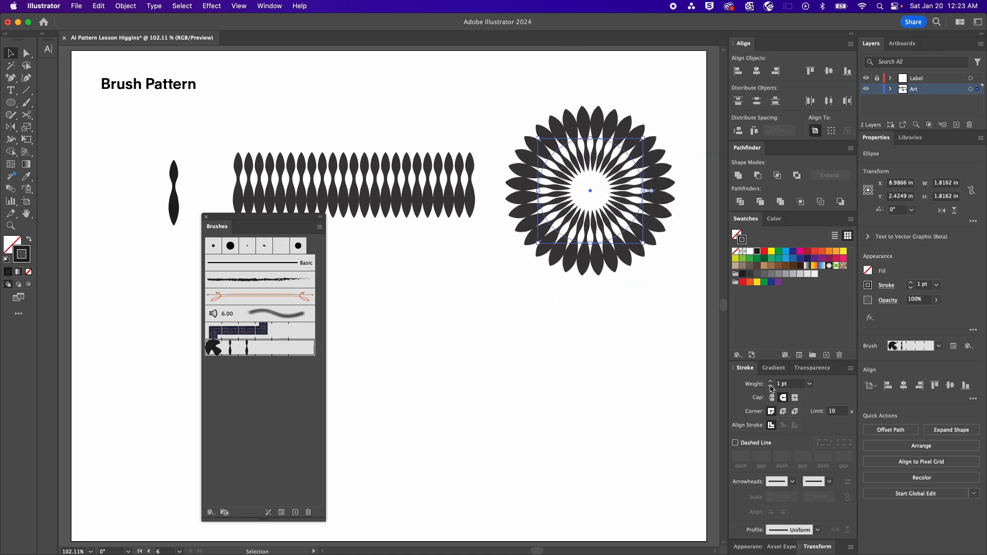
Draw a circle about 0.97 in wide below the vertical leaf shape and set its stroke weight to 4 pt
left_click_drag(312, 221, 641, 231)
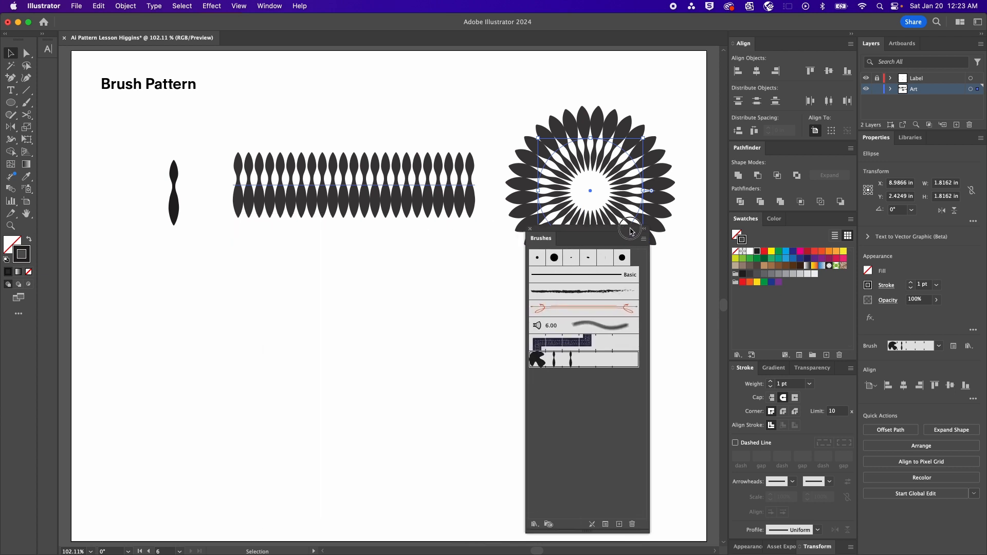
left_click(367, 335)
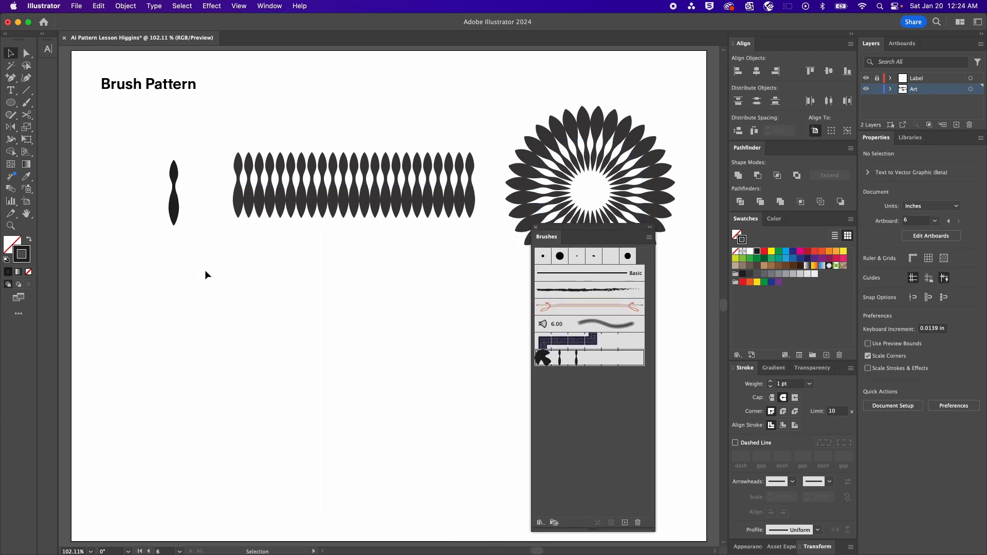
key("l")
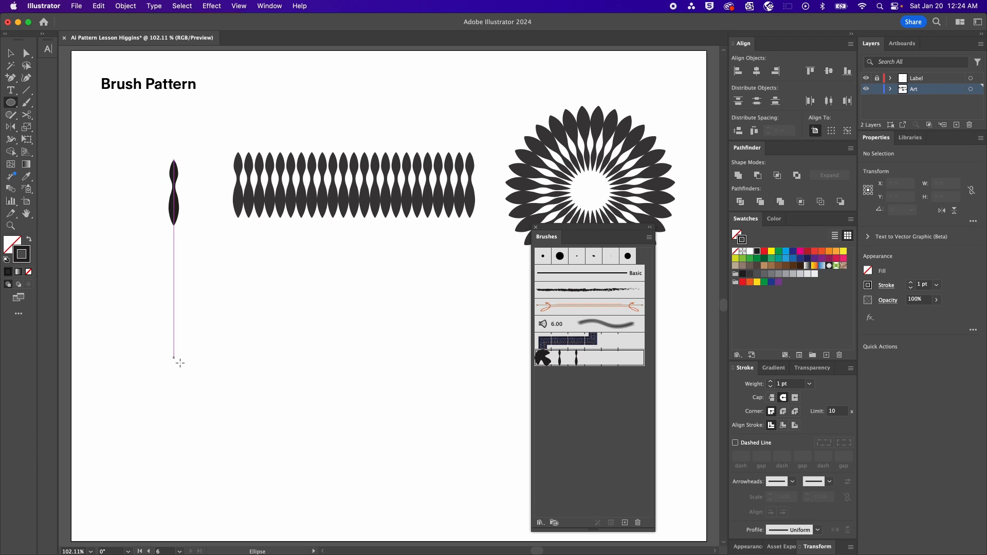
mouse_move(175, 368)
left_mouse_down()
mouse_move(221, 347)
mouse_move(206, 370)
mouse_move(195, 370)
mouse_move(202, 369)
left_mouse_up()
key("v")
left_click(770, 381)
left_click(770, 380)
left_click(770, 381)
left_click(231, 365)
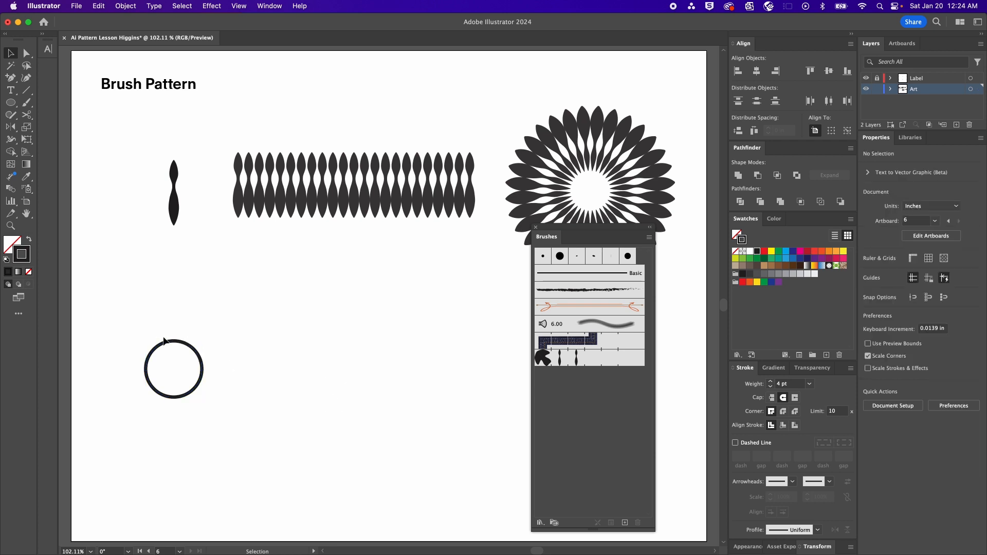
Draw a concentric circle about 0.61 in wide inside the outlined one and swap it to a solid black fill without stroke
left_click(11, 102)
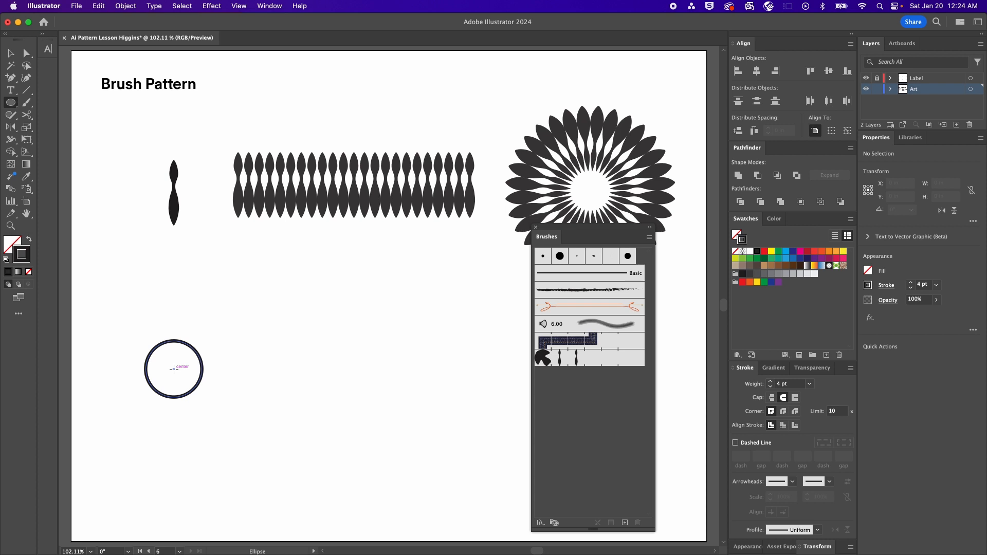
left_click_drag(174, 369, 188, 386)
key("v")
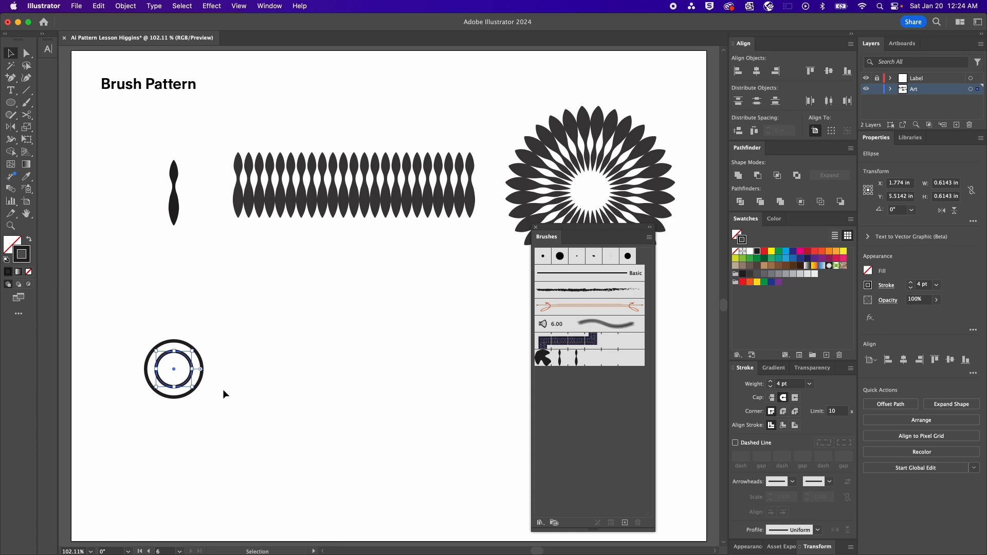
left_click(29, 239)
left_click(186, 299)
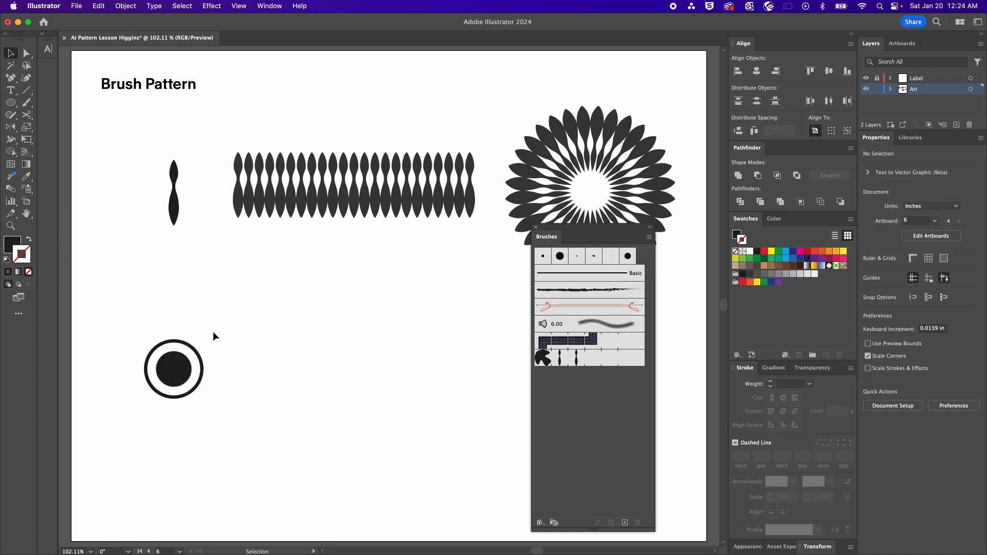
Copy the filled circle, paste the copy in front and scale it uniformly to 50%
left_click(191, 369)
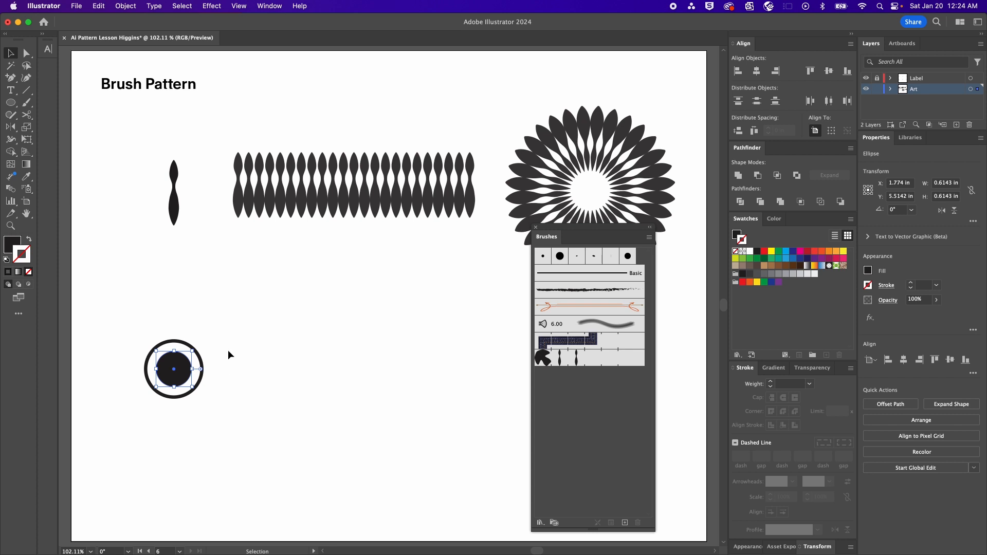
left_click(99, 6)
left_click(114, 61)
left_click(99, 6)
left_click(132, 95)
key("s")
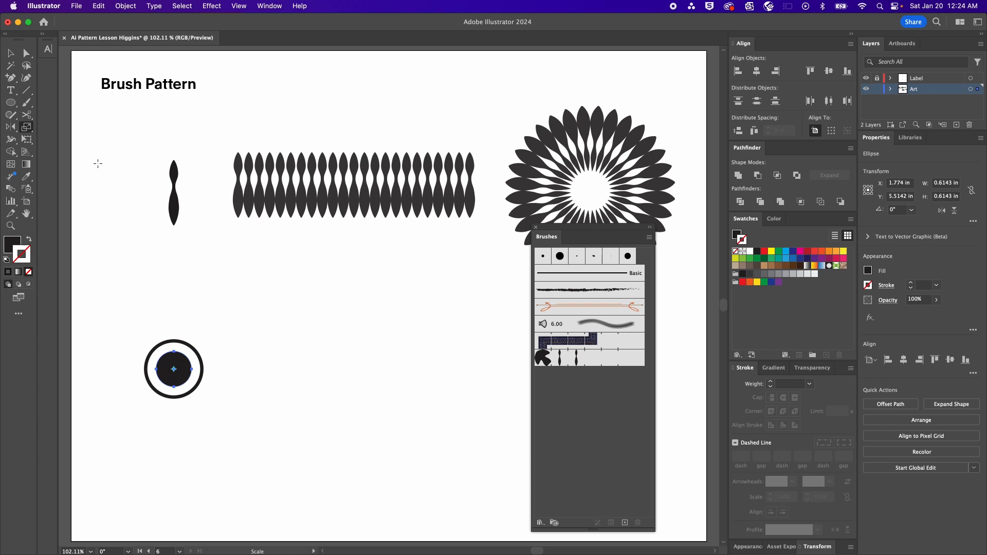
double_click(27, 129)
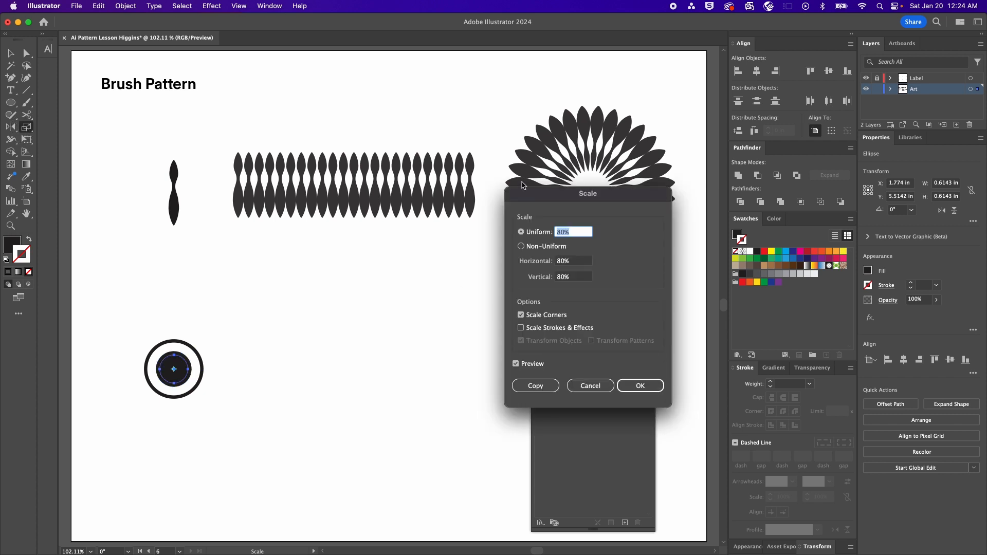
key("shift+Down")
key("shift+Down")
key("shift+Down")
key("Return")
key("v")
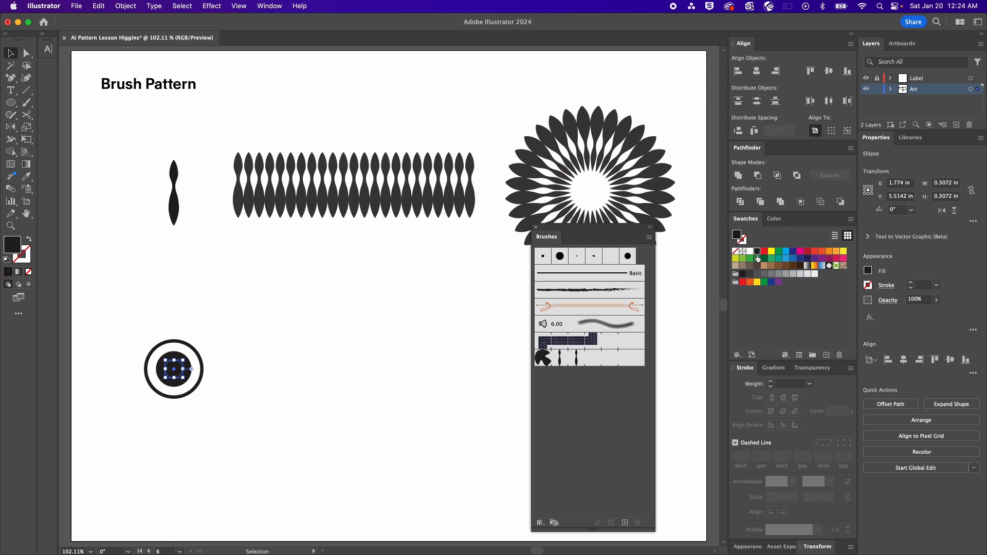
Try a white fill and a light blue fill on the smallest circle
left_click(750, 251)
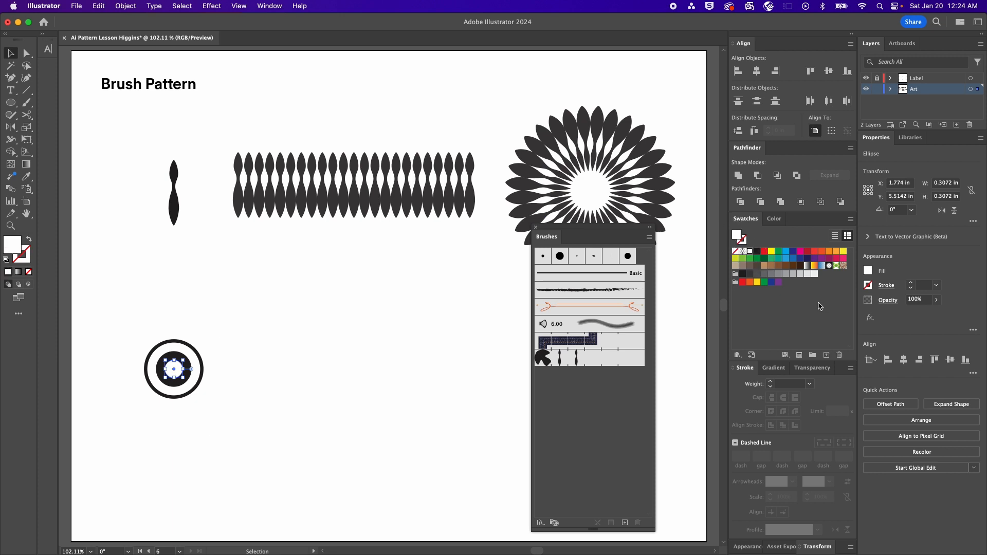
left_click(342, 435)
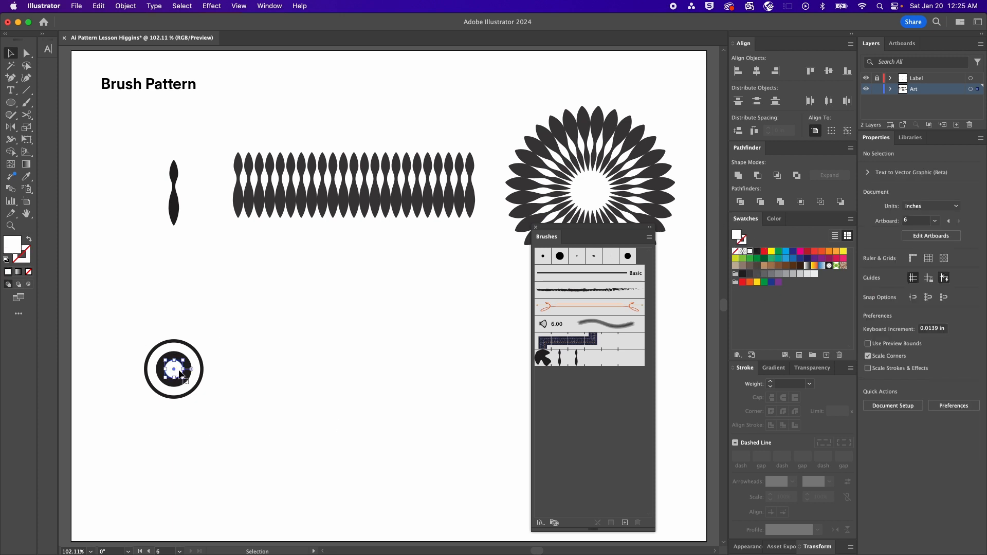
left_click(785, 251)
left_click(325, 395)
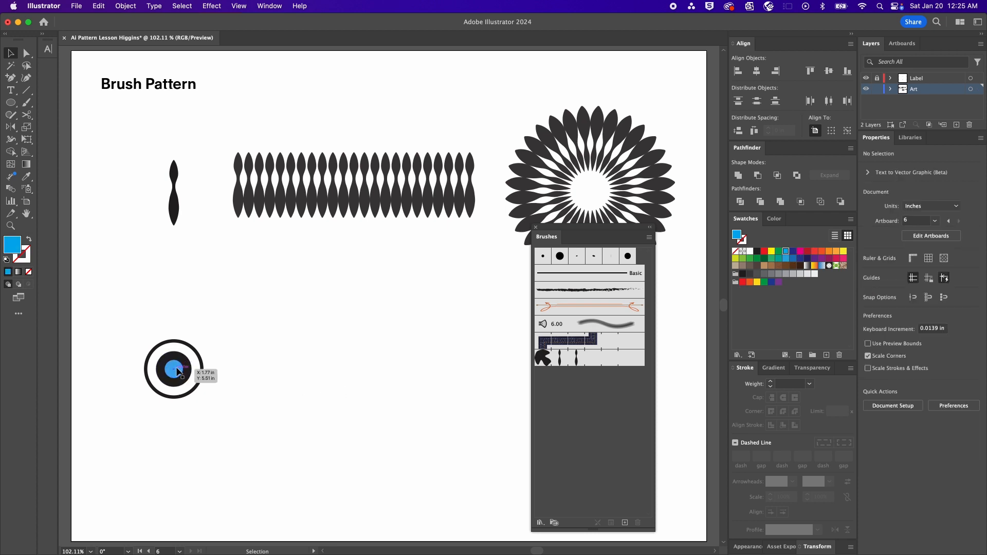
Cut the smallest circle out of the filled circle beneath it with Pathfinder Exclude
left_click(177, 369)
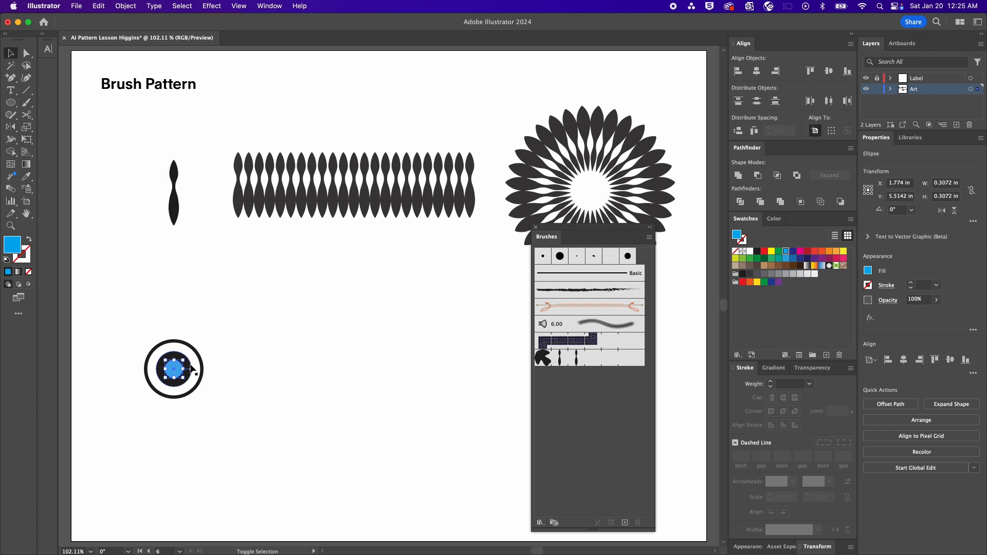
left_click(191, 369, "shift")
key("super+equal")
key("super+equal")
key("super+equal")
key("super+equal")
key("super+equal")
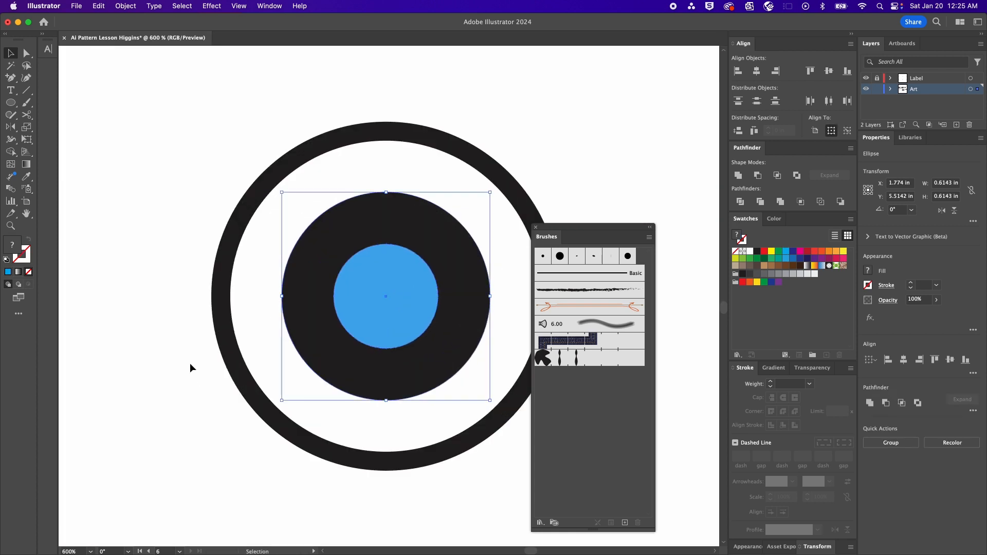
scroll(190, 363, "right", 5)
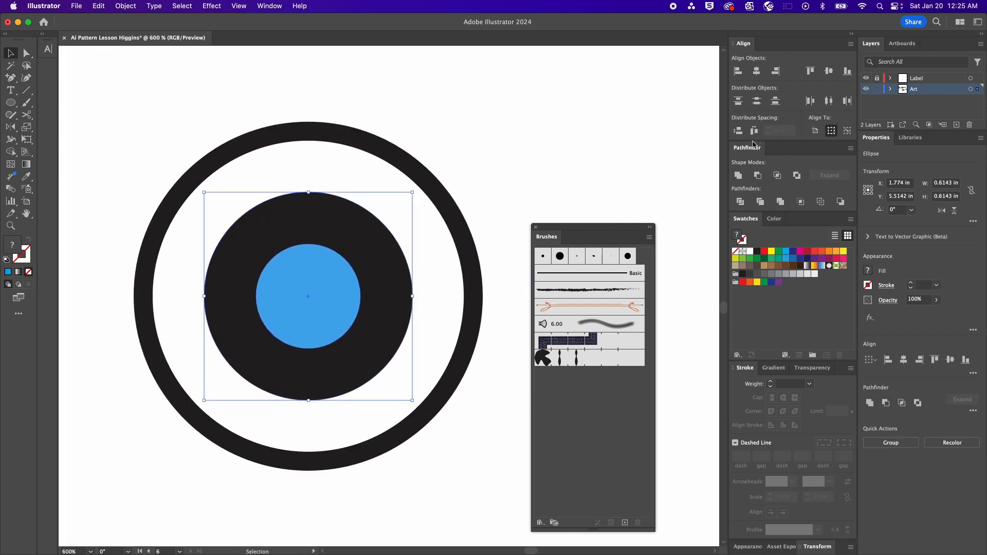
left_click(797, 178)
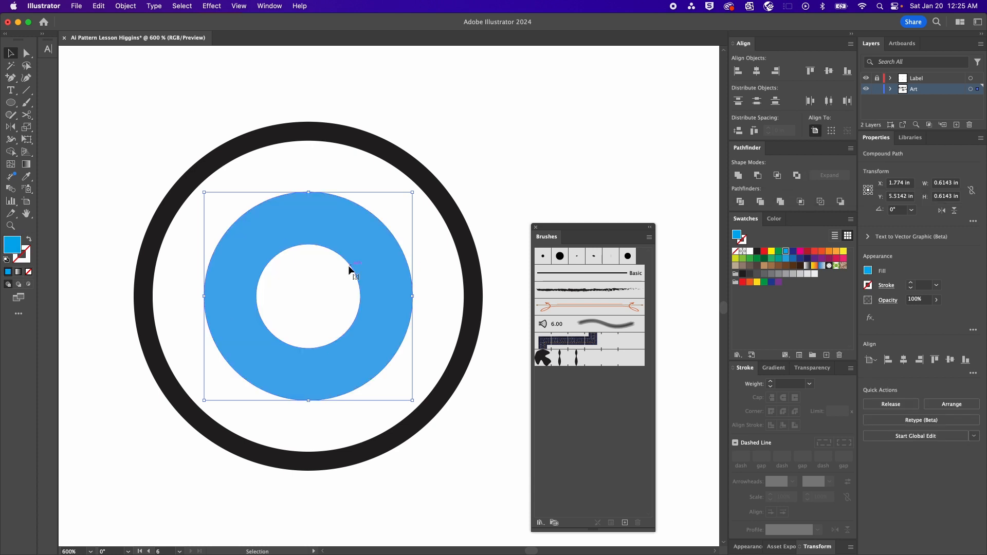
Test the cut-out by moving the ring over the outer circle, and undo the move
left_click_drag(355, 255, 451, 173)
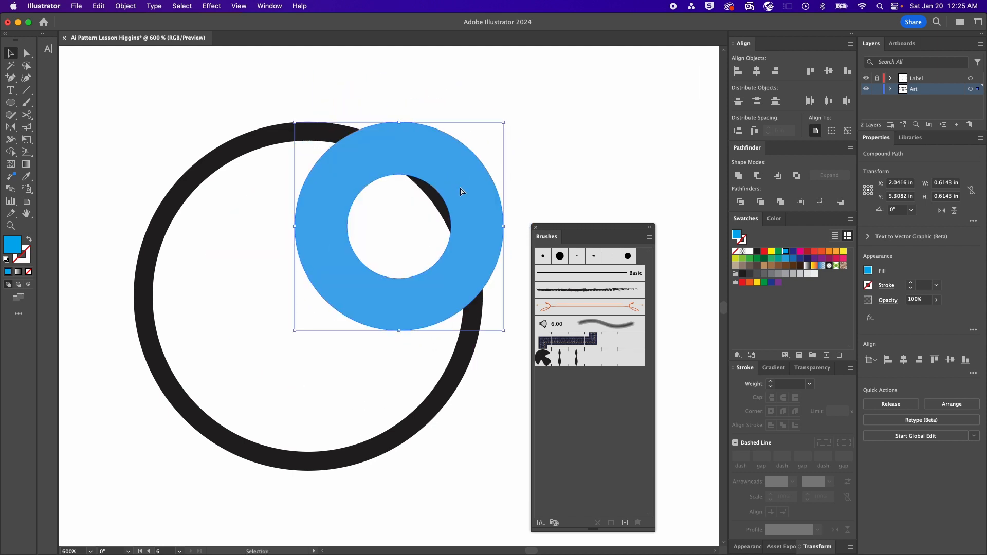
key("super+z")
key("super+z")
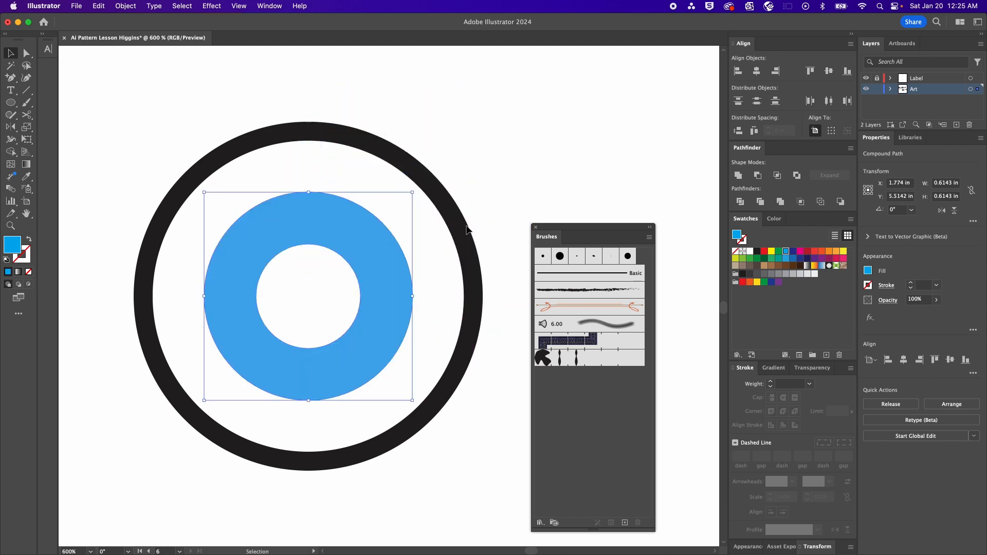
Fill the cut-out ring with black
left_click(757, 251)
left_click(610, 157)
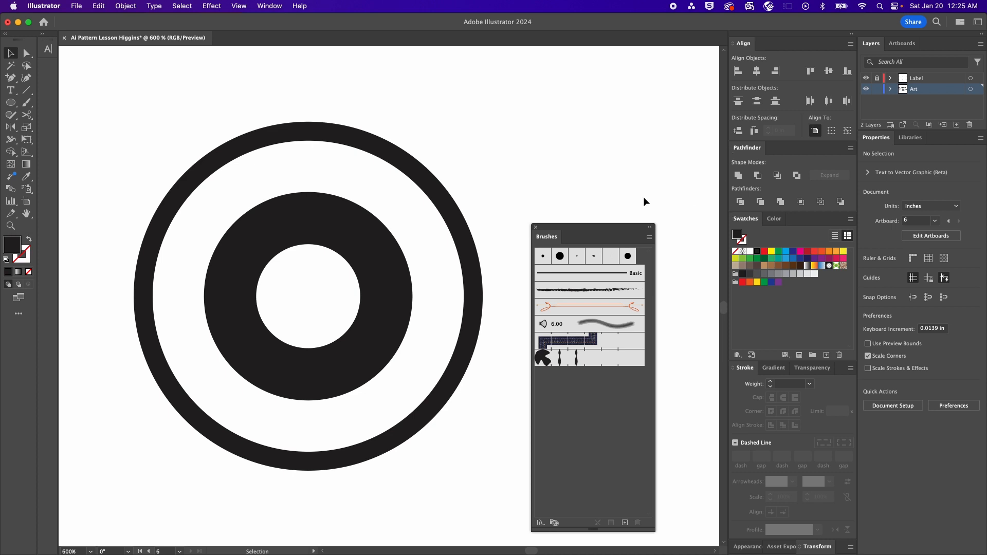
Create a new pattern brush from the concentric circle artwork, with its colorization method set to Tints
key("super+0")
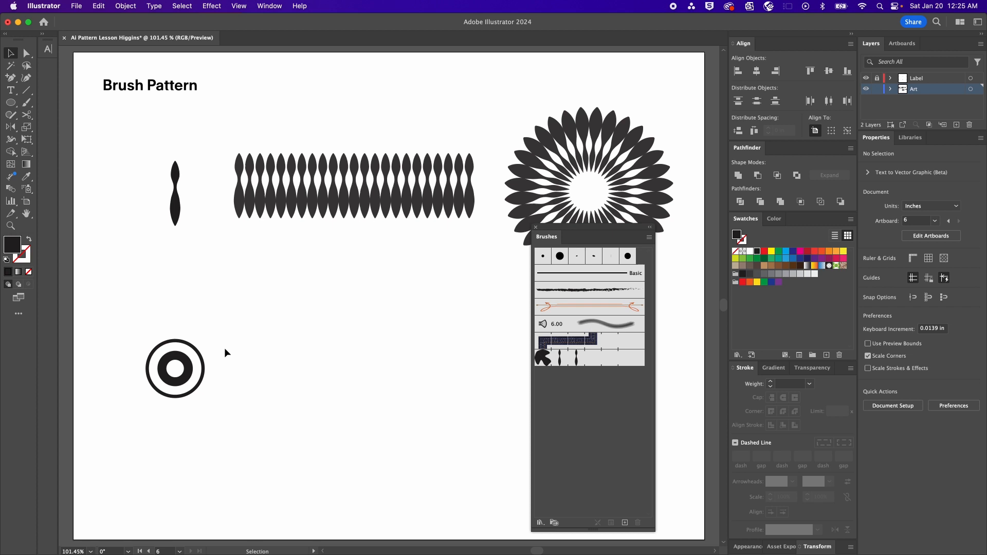
left_click_drag(234, 316, 103, 414)
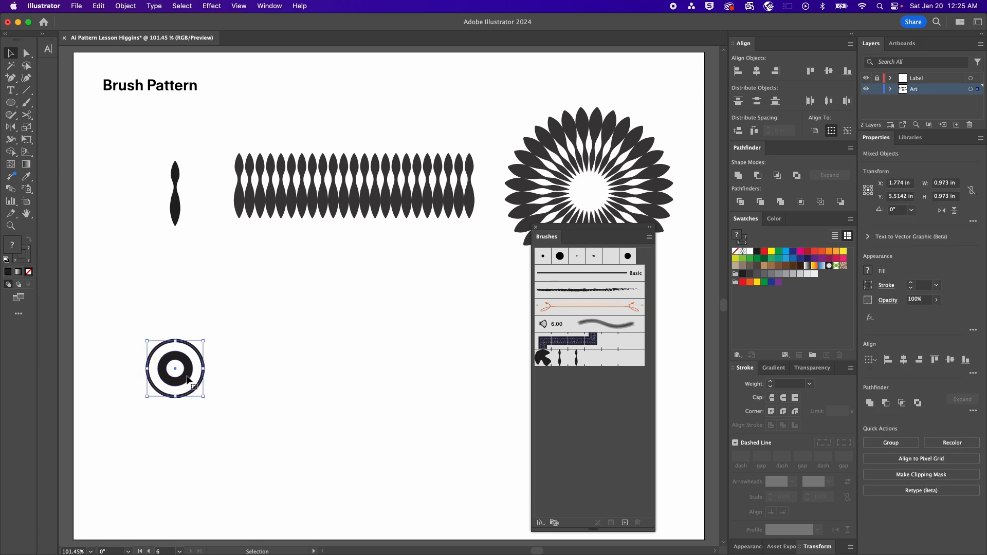
mouse_move(187, 380)
left_mouse_down()
mouse_move(452, 424)
mouse_move(569, 428)
left_mouse_up()
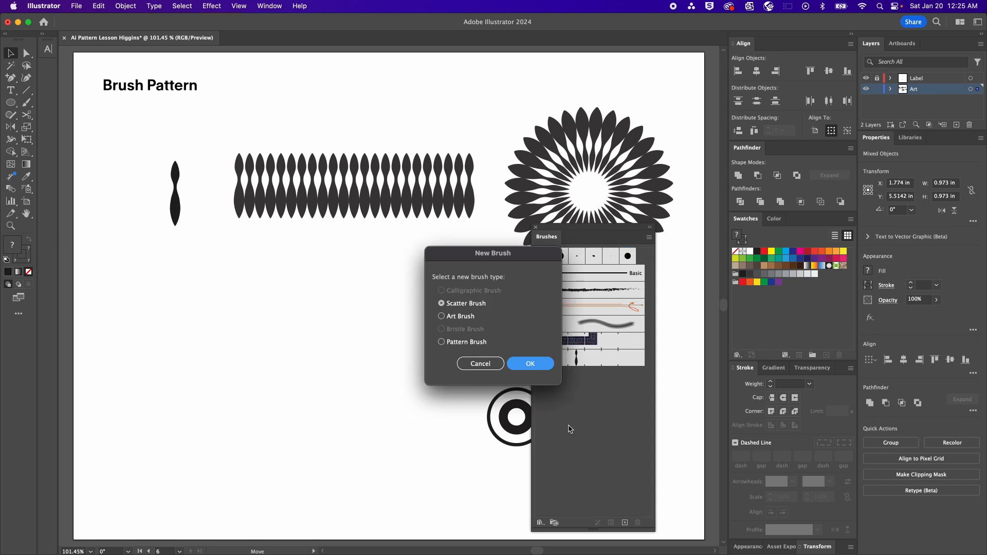
left_click(455, 343)
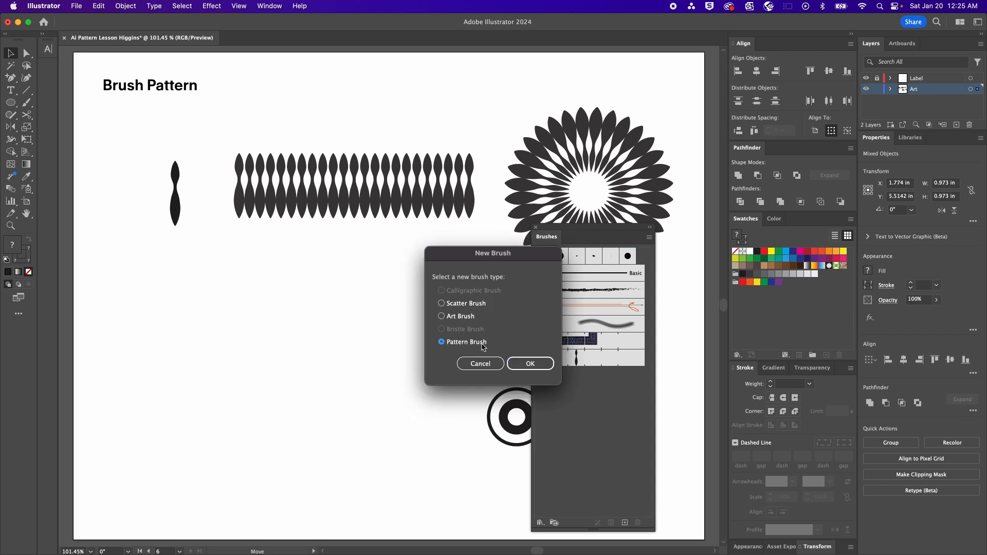
left_click(530, 364)
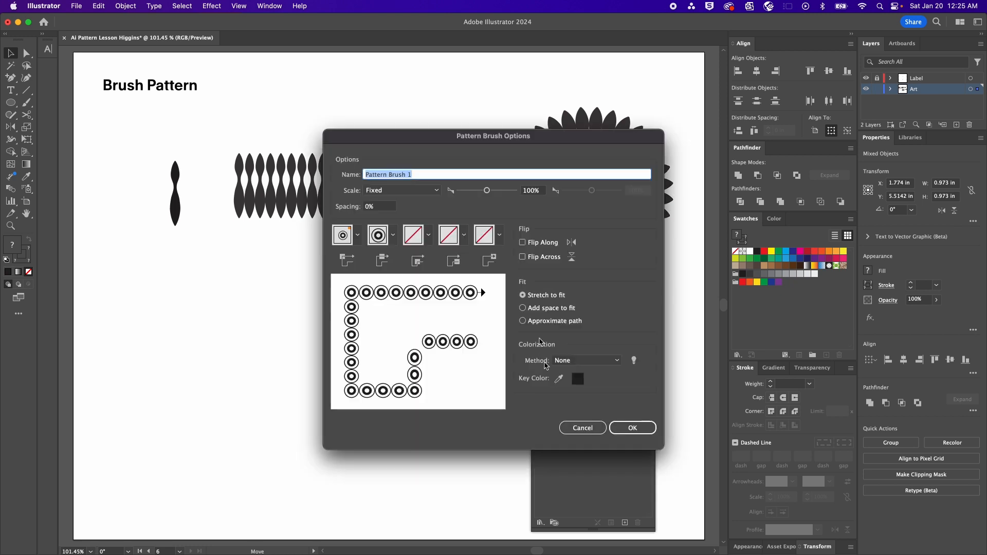
key("Right")
left_click(578, 362)
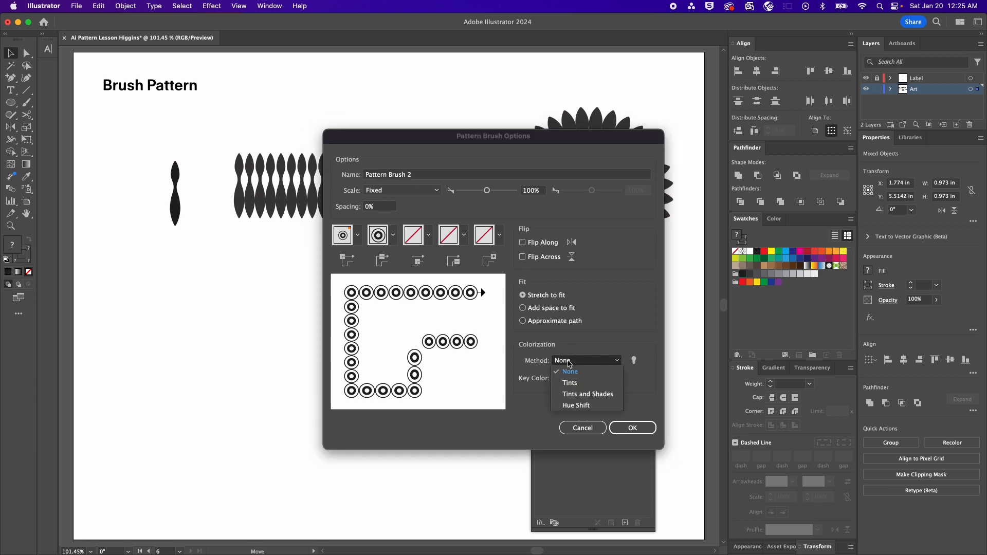
left_click(566, 379)
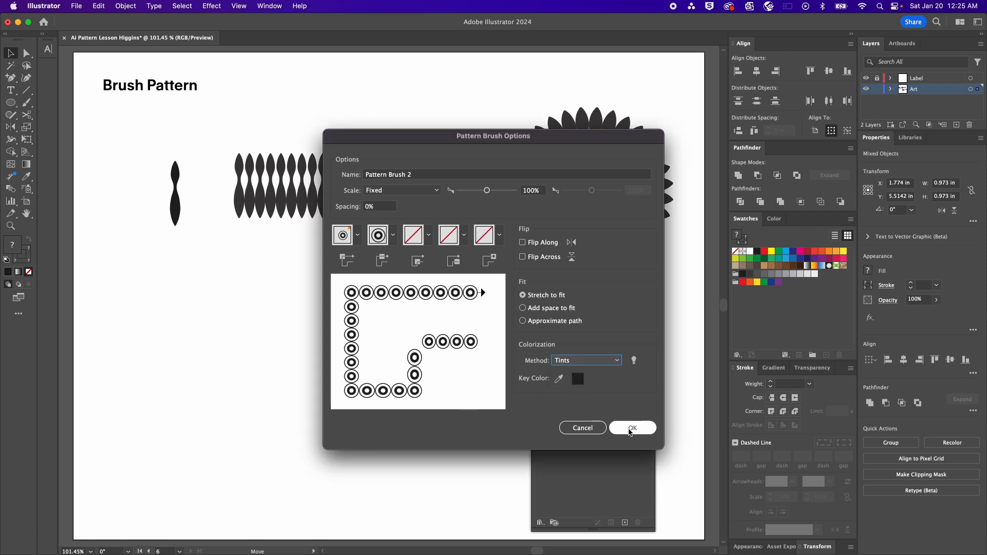
left_click(634, 428)
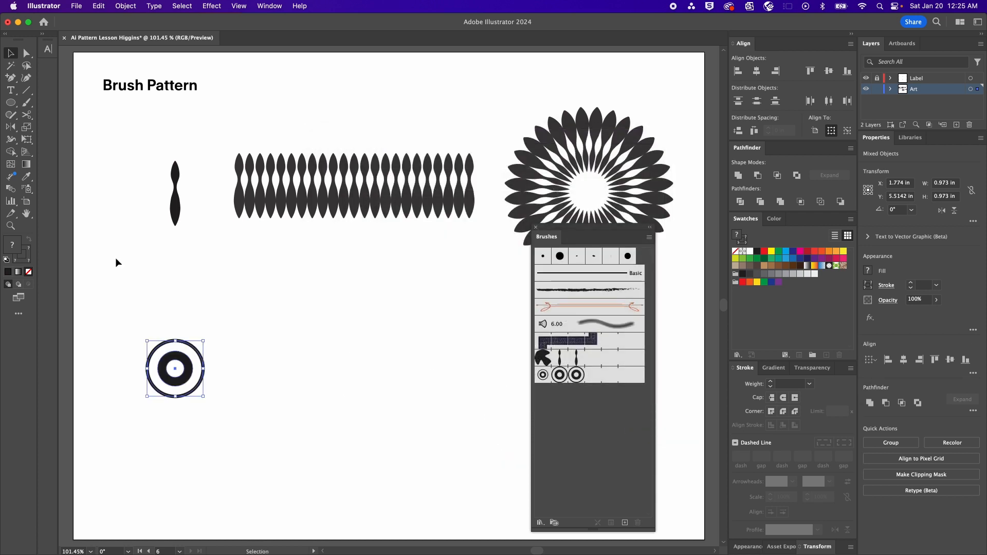
Duplicate the brushed line and circle into the row below, and apply the concentric circle pattern brush to the copies
left_click(65, 186)
left_click_drag(590, 94, 368, 229)
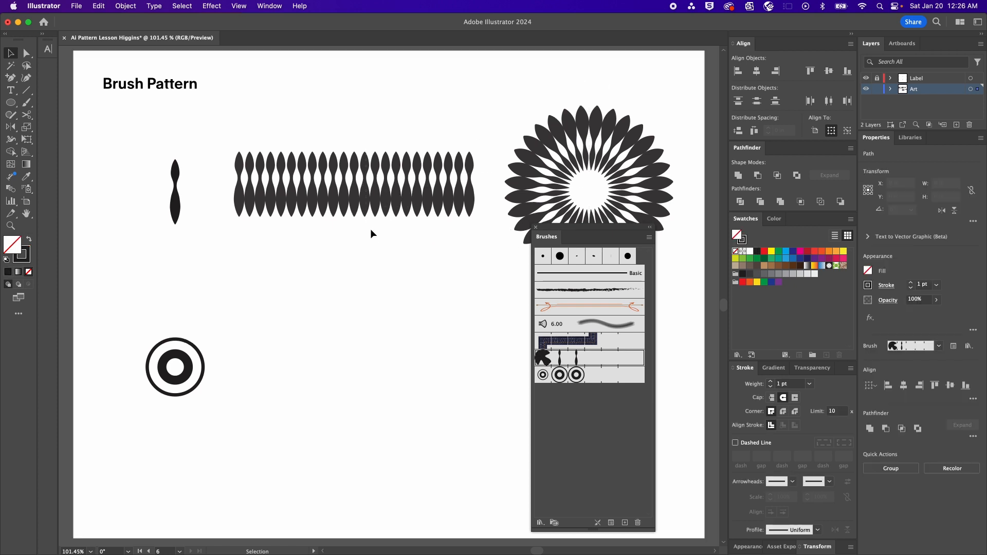
scroll(373, 229, "right", 3)
left_click_drag(462, 160, 459, 344)
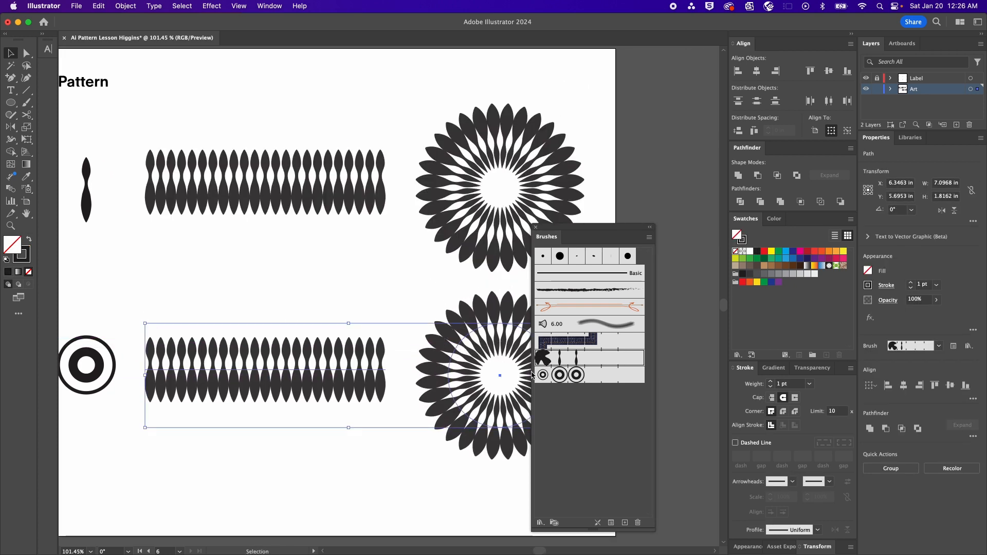
left_click(576, 374)
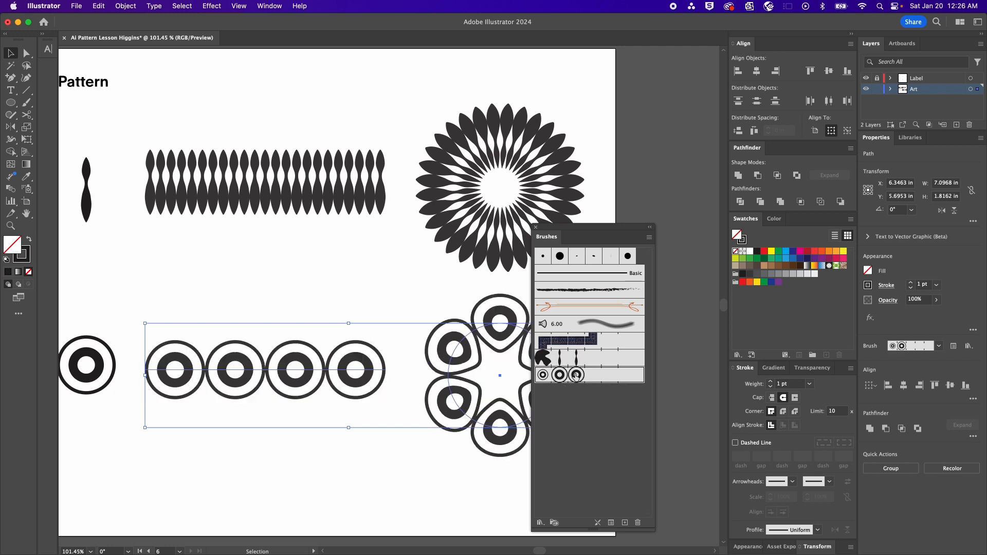
left_click_drag(581, 227, 683, 177)
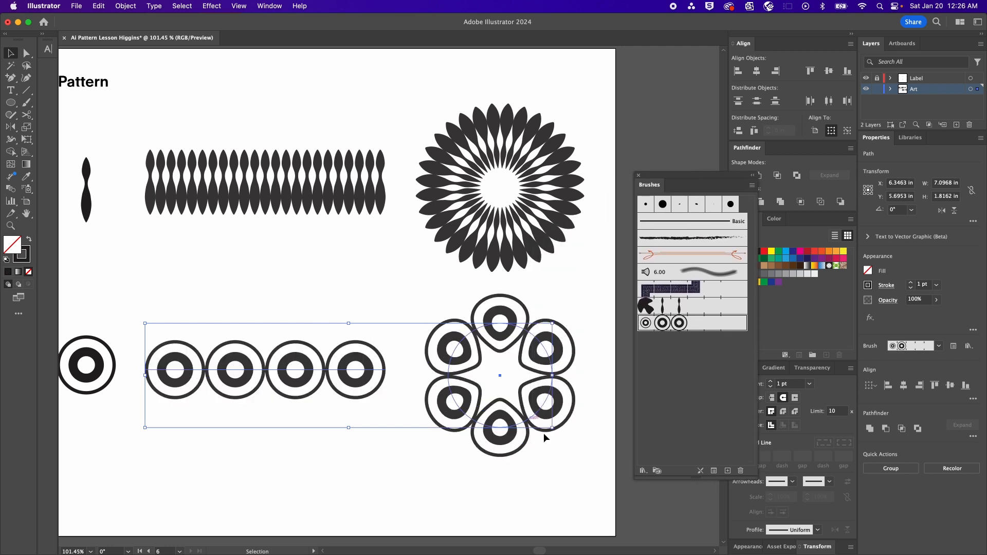
Reduce the stroke weight of the line of concentric circles to 0.5 pt
left_click_drag(335, 300, 364, 410)
left_click(770, 389)
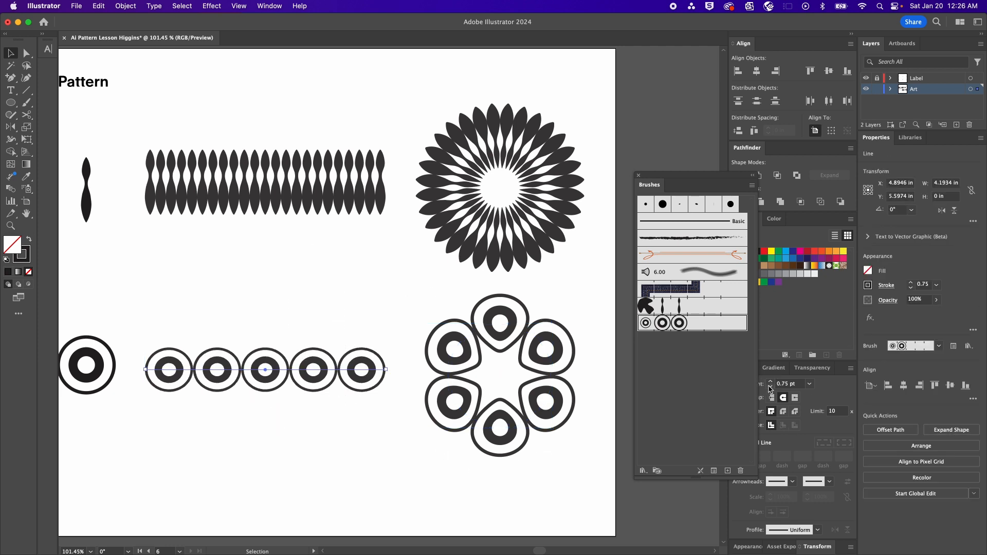
left_click(770, 388)
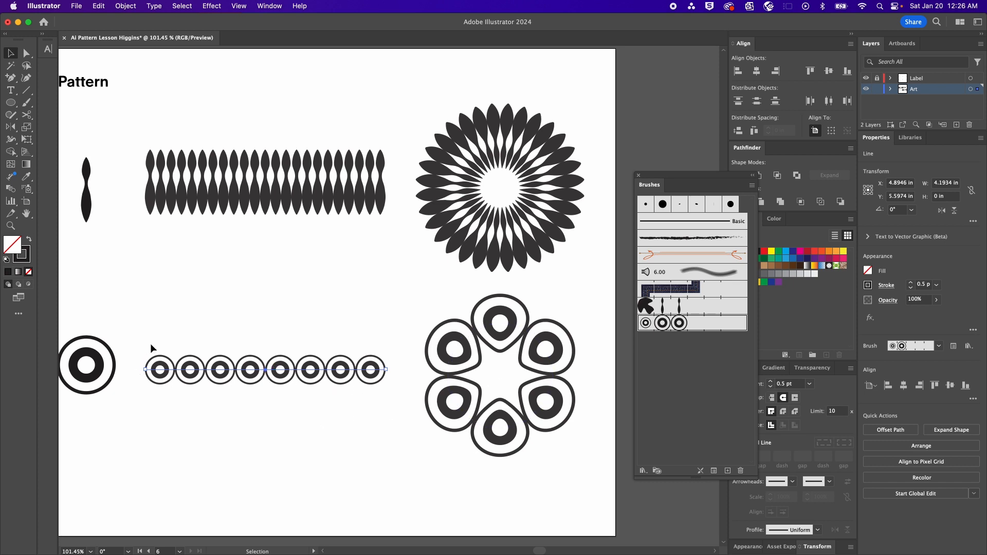
left_click(230, 291)
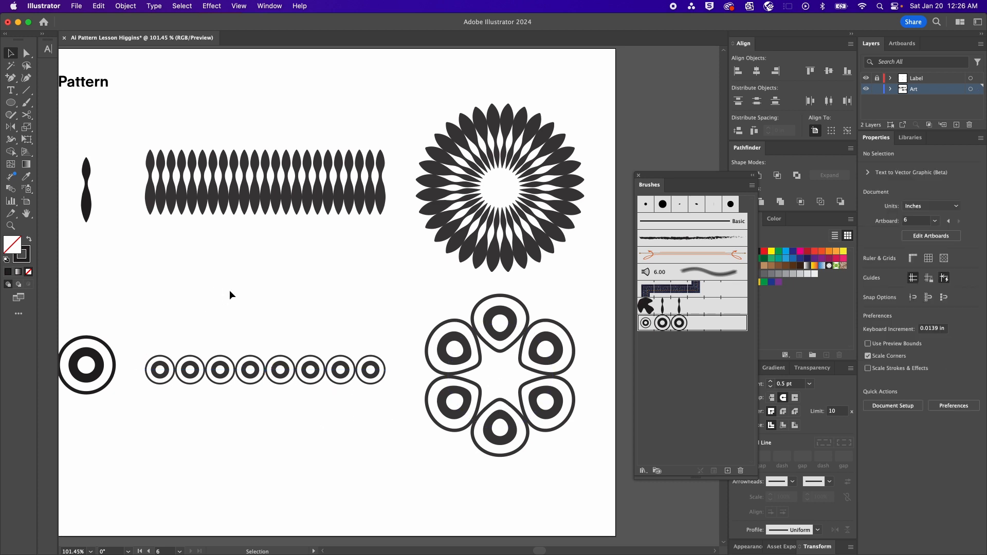
key("super+0")
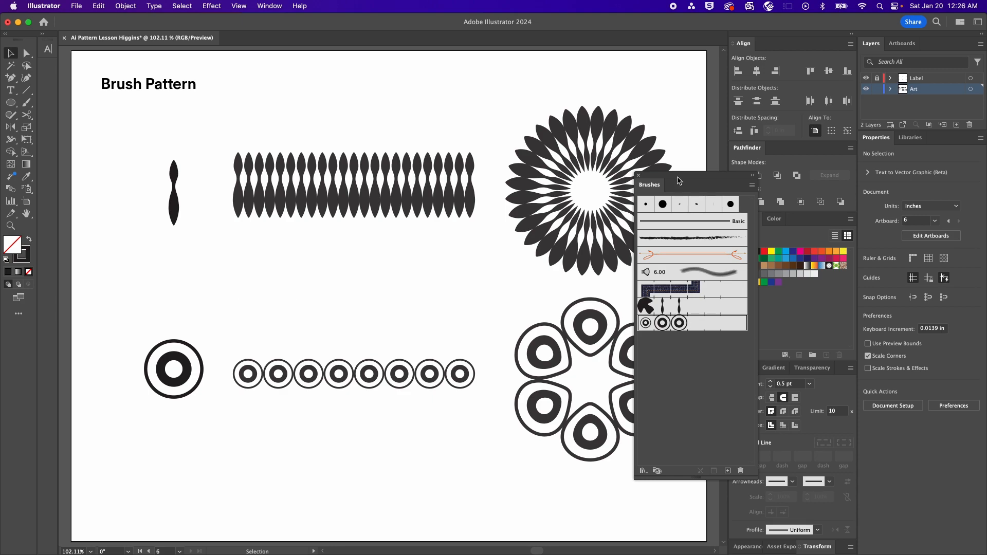
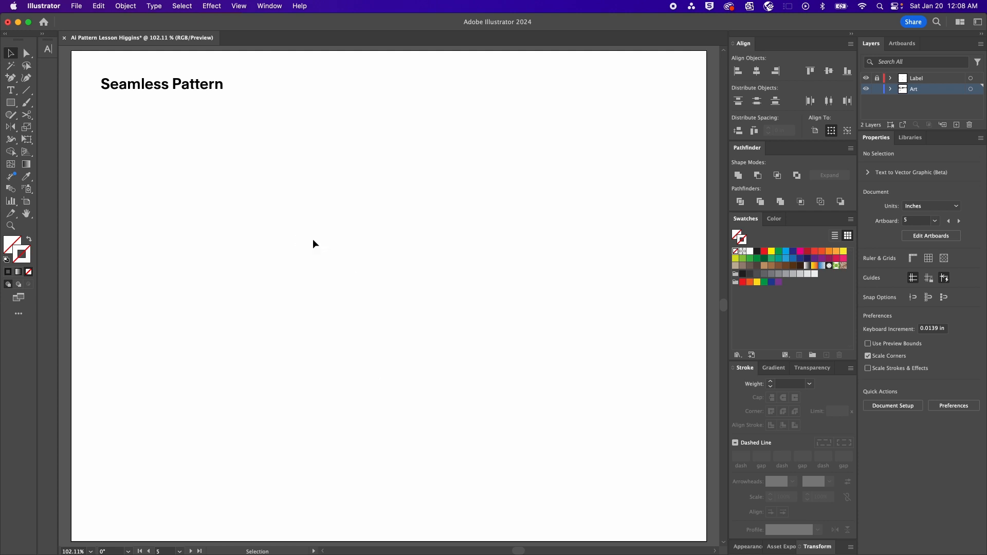
Create a 4 in by 4 in square on the Seamless Pattern artboard
left_click_drag(10, 102, 58, 103)
left_click(343, 201)
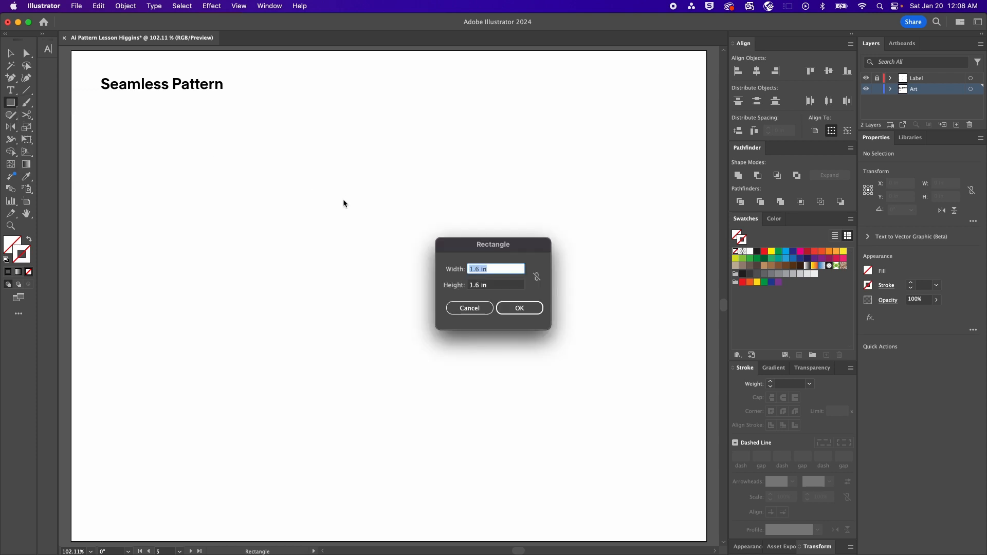
type("4")
key("Tab")
type("4")
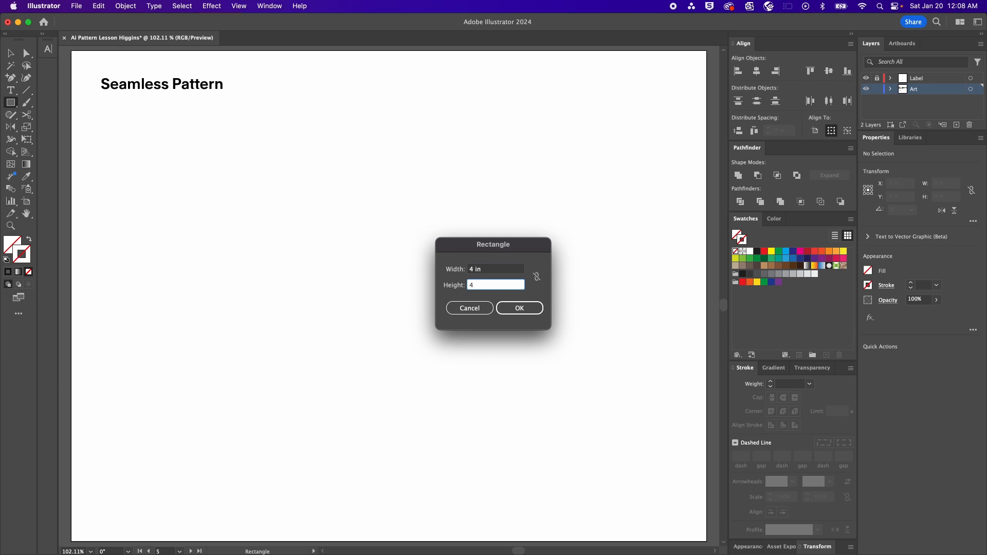
left_click(493, 273)
left_click_drag(474, 270, 489, 269)
left_click(491, 269)
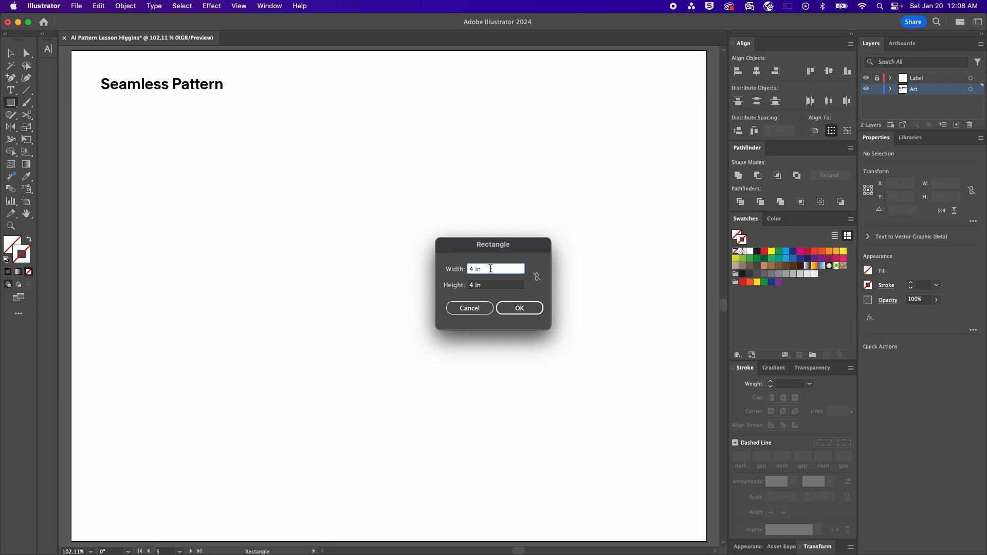
left_click_drag(485, 269, 475, 269)
left_click(490, 269)
triple_click(493, 270)
type("4")
left_click(502, 286)
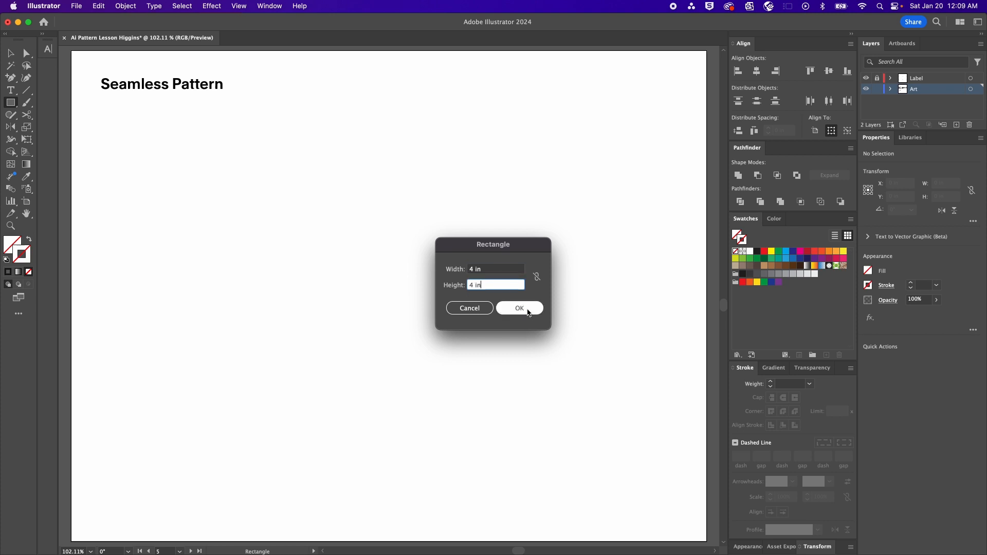
left_click(520, 309)
key("v")
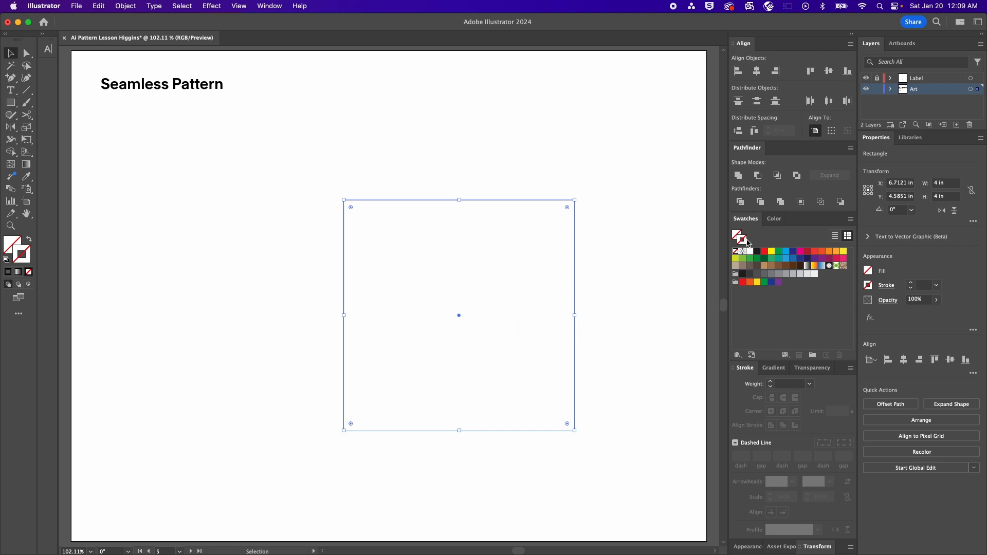
Give the square a black stroke and move it up and left toward the middle of the artboard
left_click(757, 251)
left_click(590, 241)
left_click_drag(574, 235, 466, 216)
left_click(557, 236)
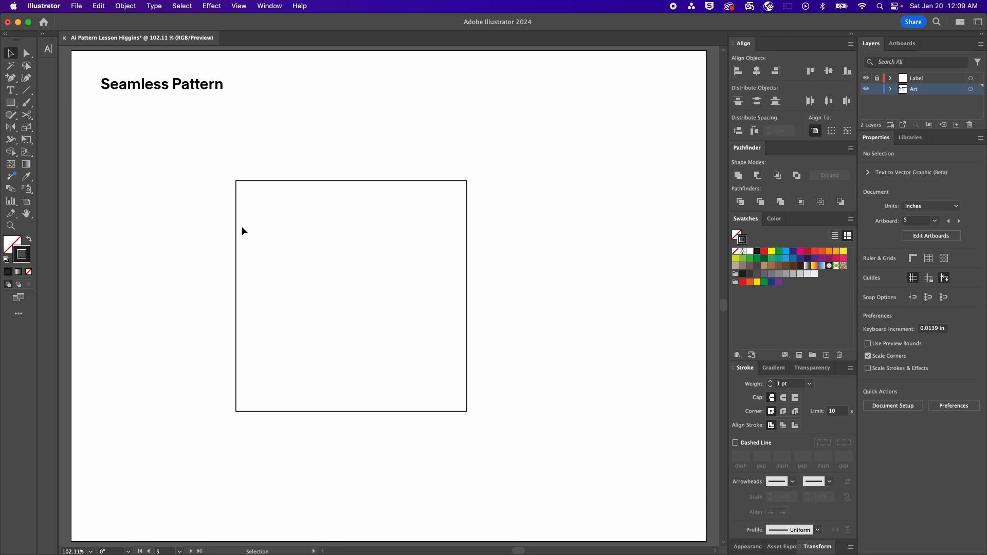
Demonstrate tiling by placing copies of the square beside and below it, and delete the copies
left_click_drag(236, 240, 468, 240)
left_click(433, 181, "shift")
left_click_drag(434, 181, 466, 423)
left_click(478, 423)
left_click(524, 433)
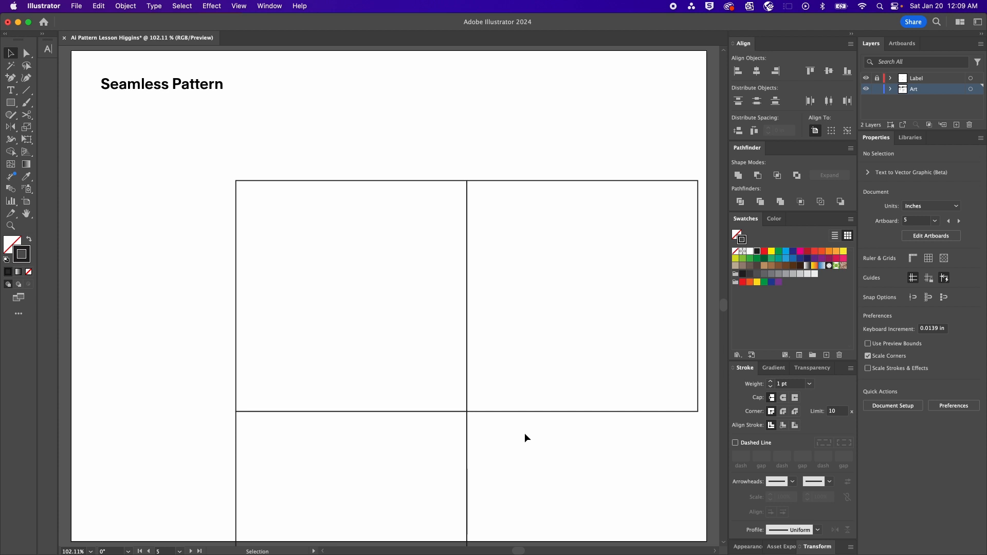
scroll(525, 433, "right", 1)
left_click_drag(529, 440, 509, 349)
left_click_drag(489, 464, 429, 484)
key("Delete")
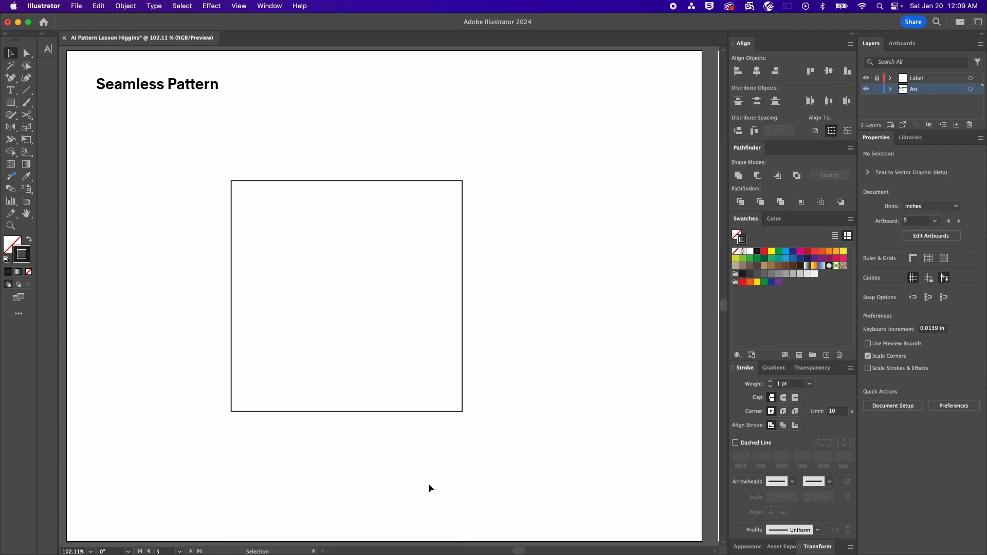
Draw a circle about 1.17 in wide overlapping the upper part of the square's left edge, with a 5 pt stroke
left_click_drag(217, 196, 246, 384)
left_click(211, 191)
key("l")
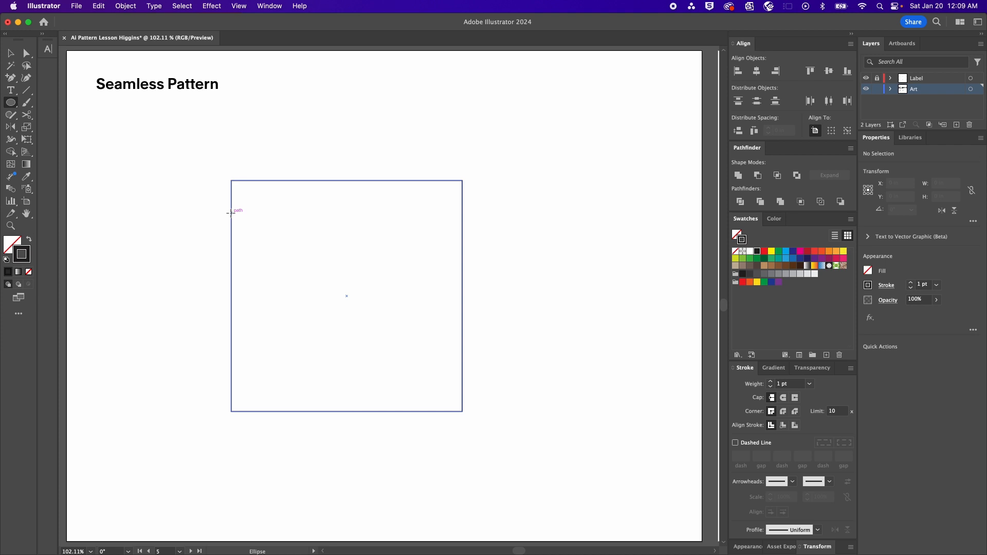
mouse_move(229, 207)
left_mouse_down()
mouse_move(299, 272)
mouse_move(273, 262)
left_mouse_up()
key("v")
left_click(770, 382)
left_click(770, 382)
left_click(770, 382)
left_click(770, 382)
left_click(477, 278)
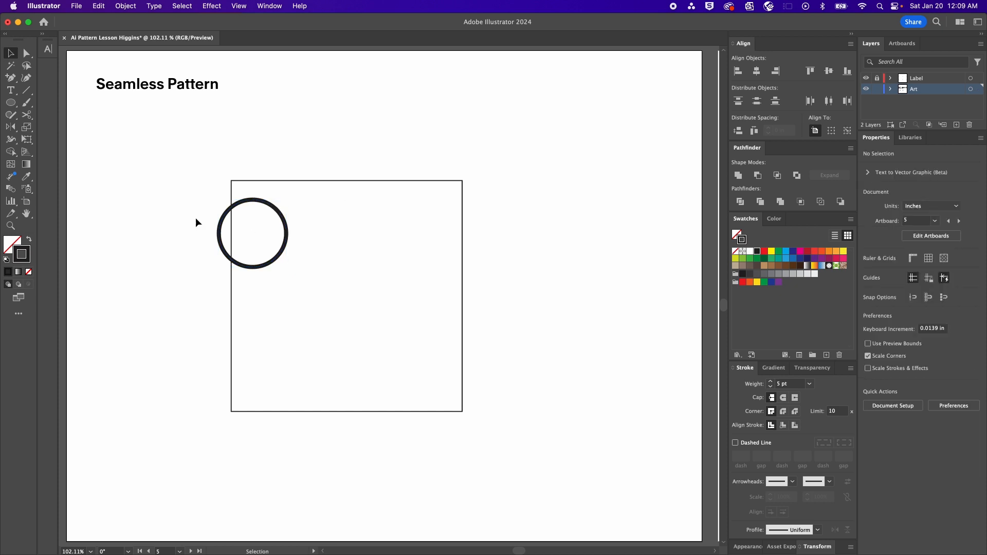
Draw a small square about 0.74 in wide centred on the large square's left edge, and swap its stroke for a black fill
key("m")
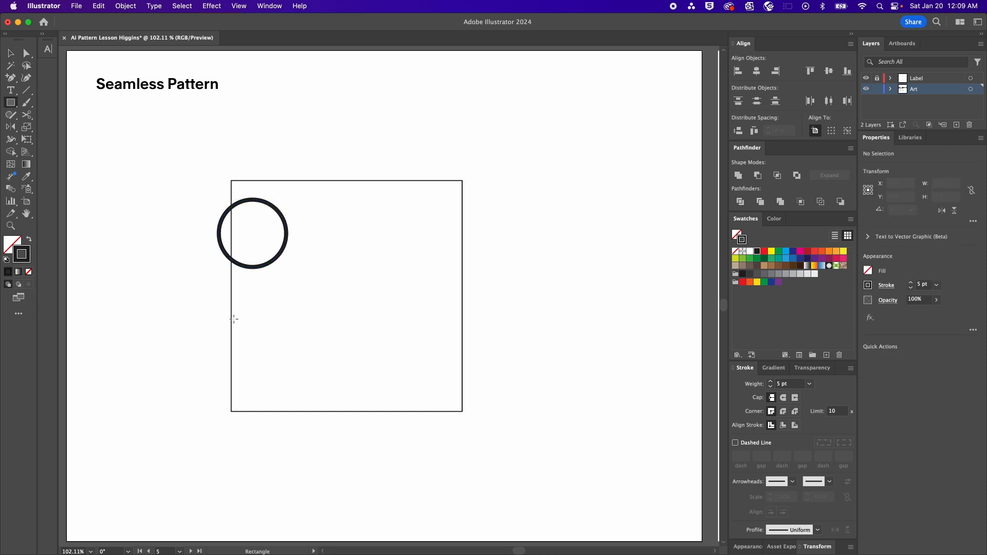
left_click(237, 6)
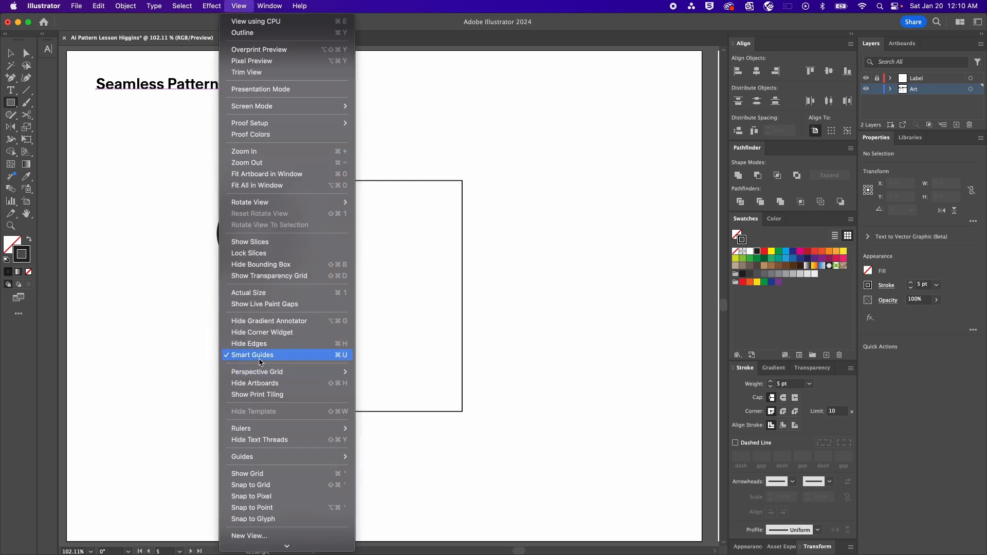
left_click(180, 345)
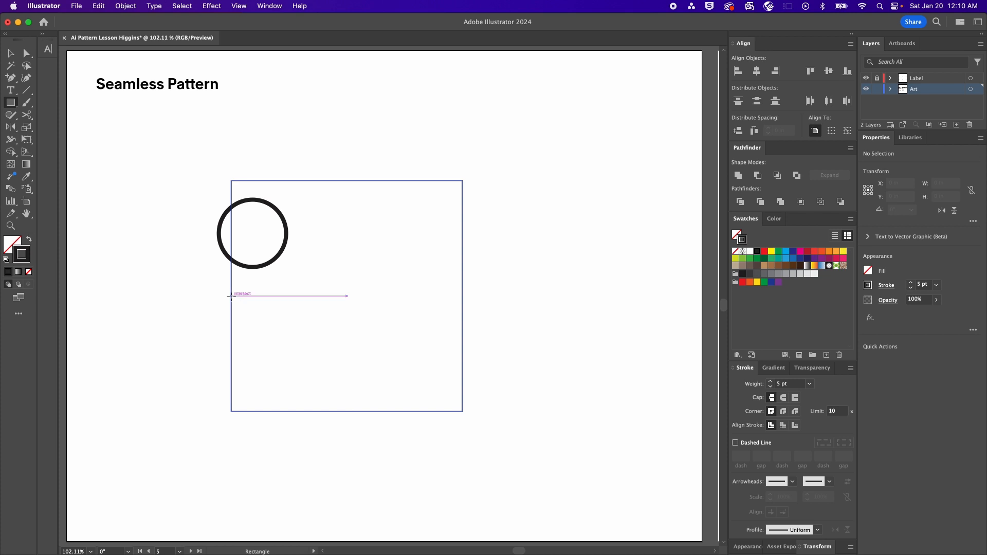
left_click_drag(232, 296, 253, 317)
key("v")
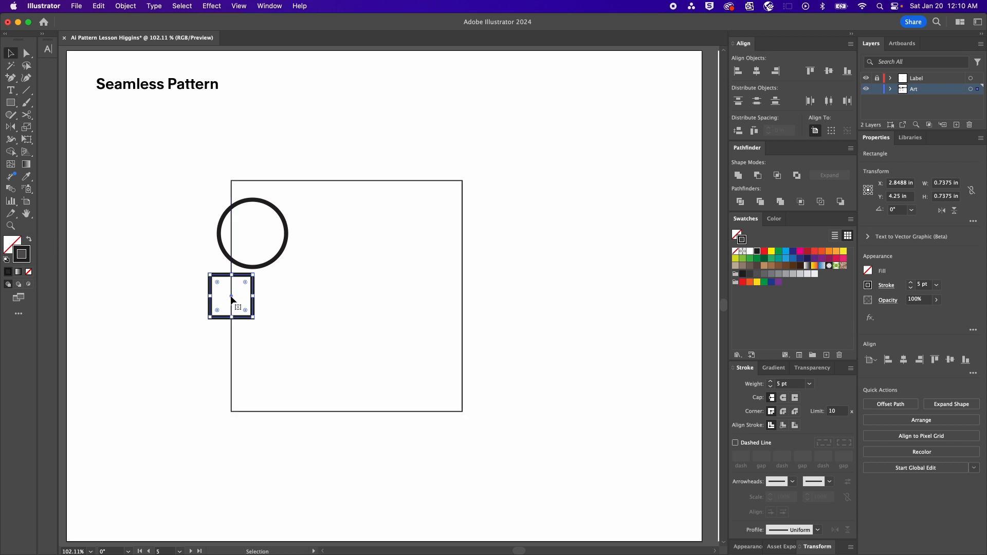
key("shift+x")
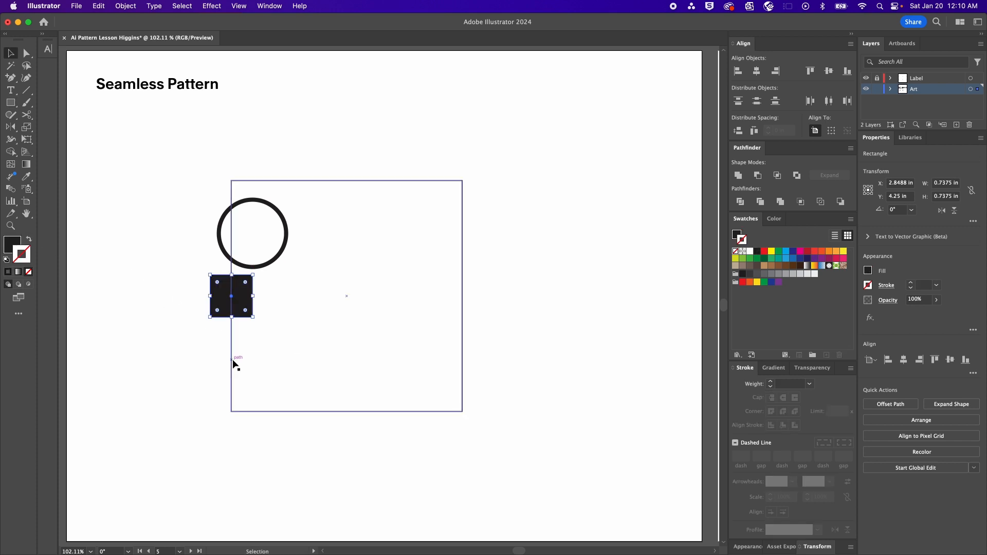
left_click(189, 352)
Create a black triangle about 1.2 in wide with the Polygon tool and place it over the left edge below the small square
left_click_drag(10, 102, 37, 139)
left_click(269, 359)
left_click(518, 311)
key("v")
left_click_drag(276, 357, 225, 372)
Apply the circle's 5 pt stroke and no-fill appearance to the black triangle with the Eyedropper tool
left_click(282, 255)
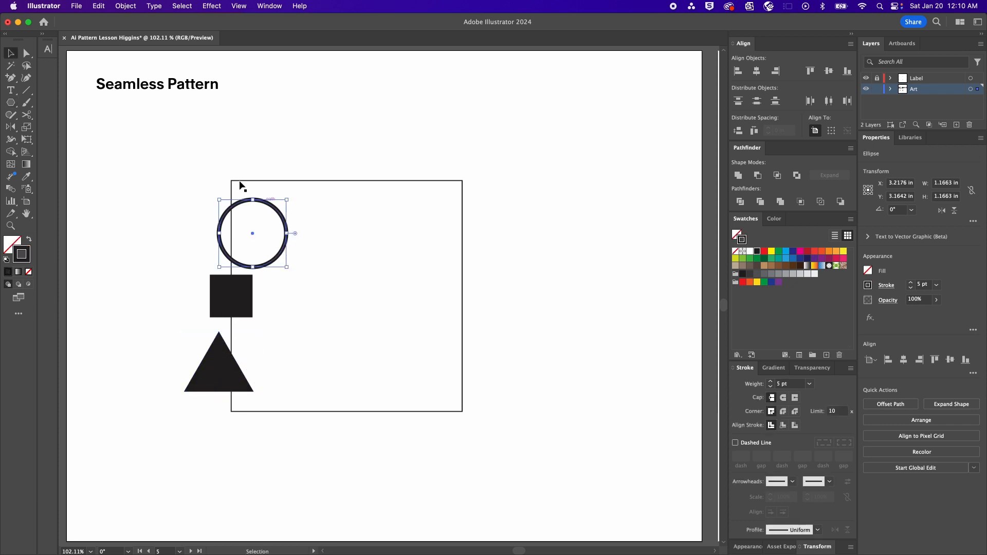
left_click(210, 378)
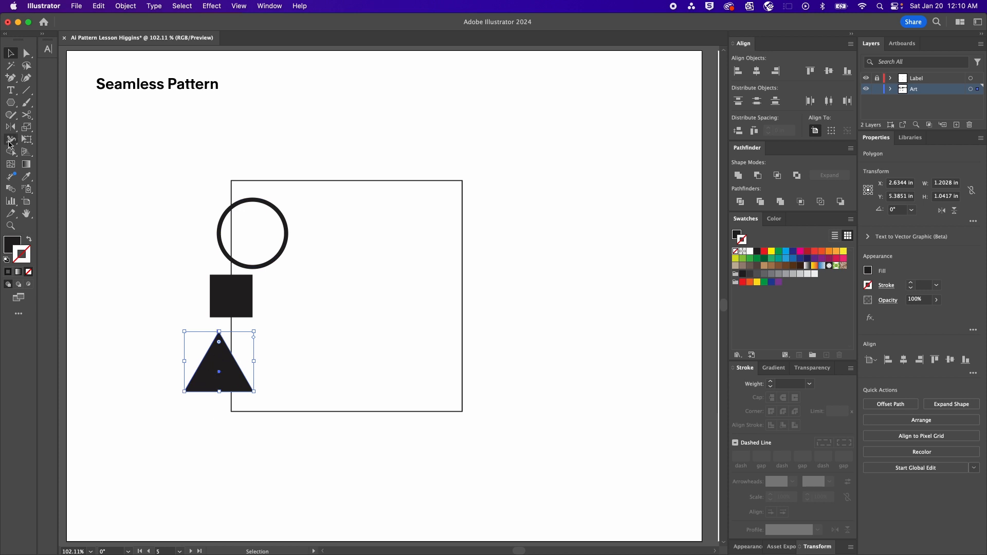
left_click(25, 180)
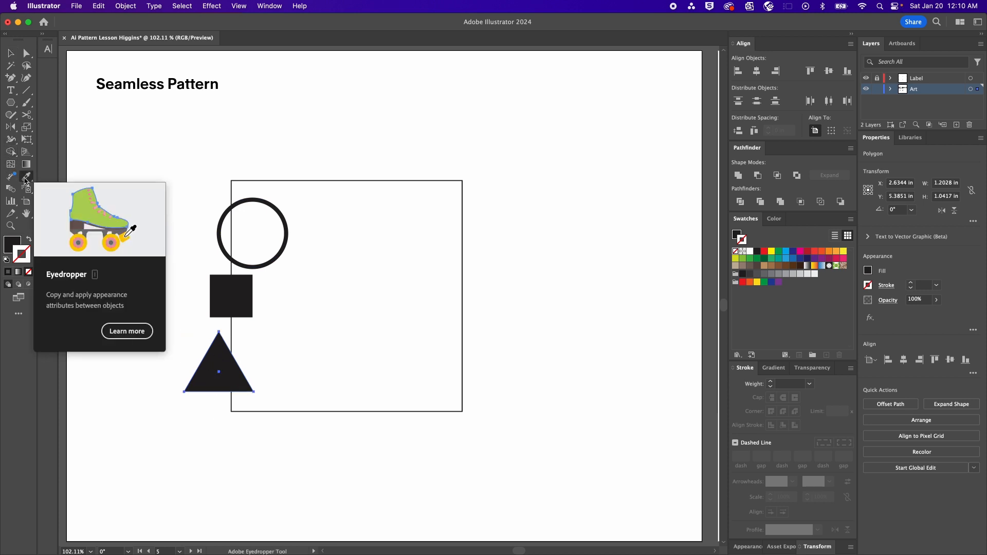
left_click(224, 217)
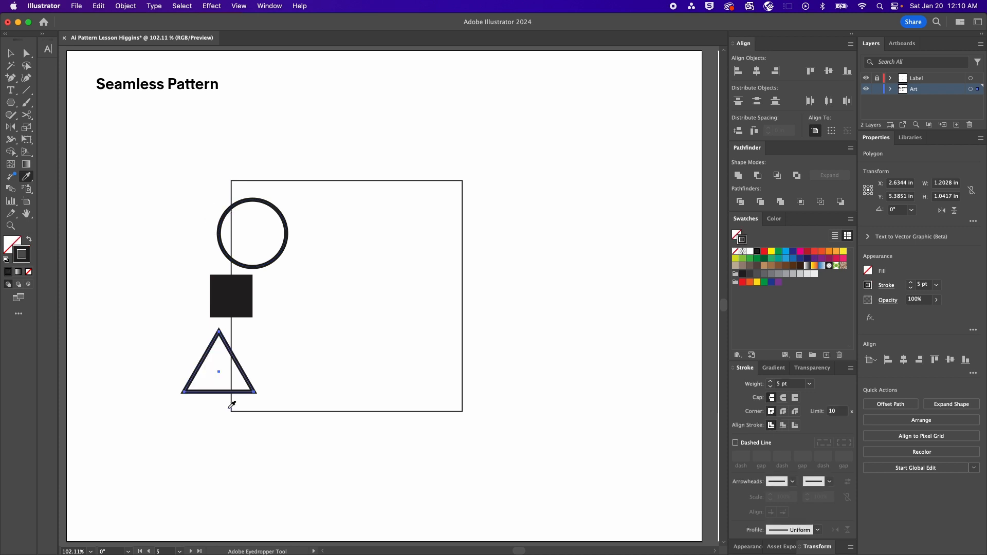
key("v")
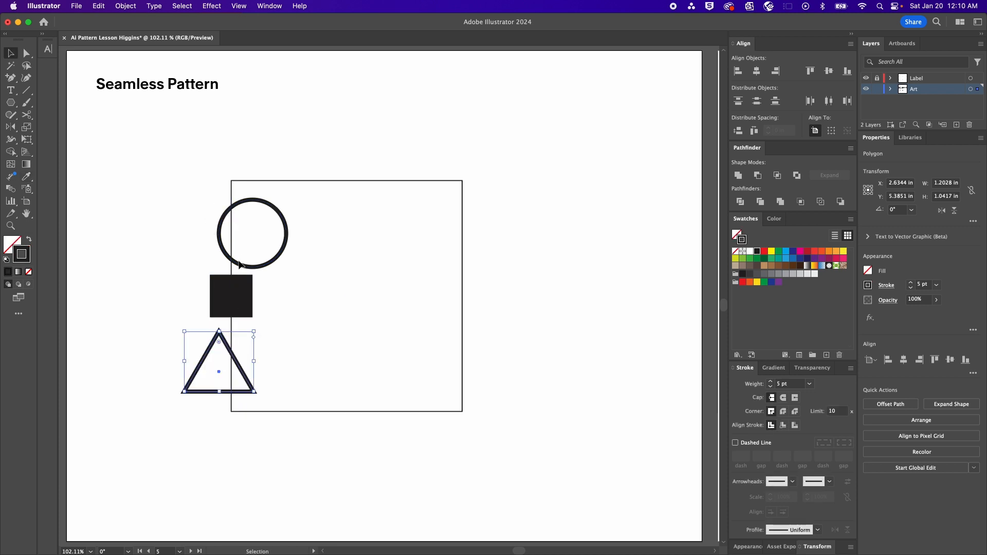
Select the circle, small square and triangle along the large square's left edge, and display their Transform values
left_click(173, 325)
left_click_drag(162, 161, 228, 376)
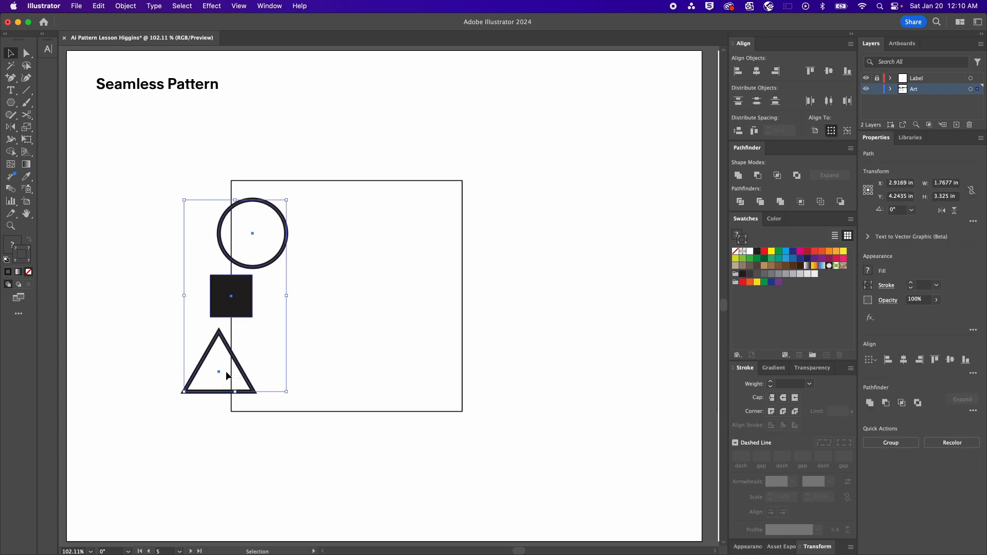
left_click(154, 209)
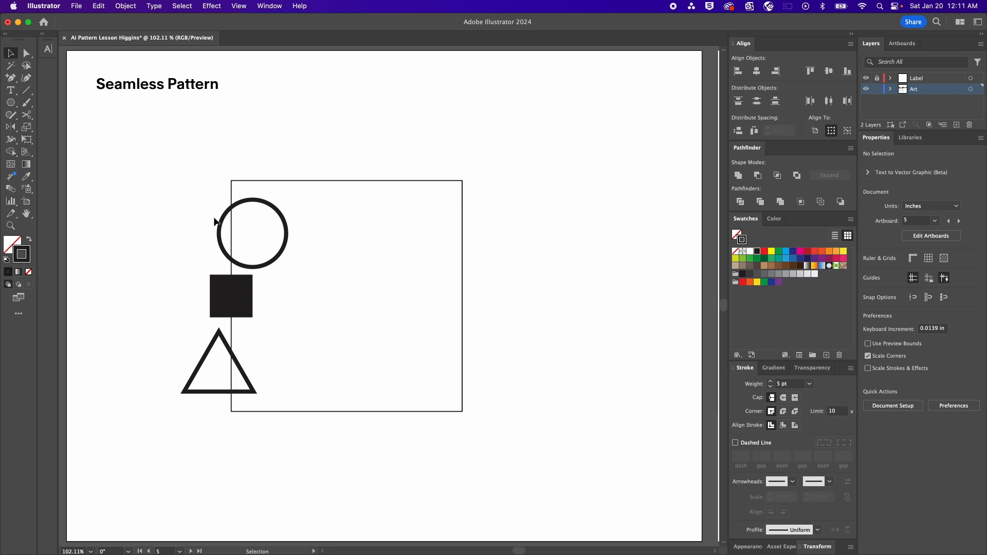
left_click_drag(168, 169, 223, 382)
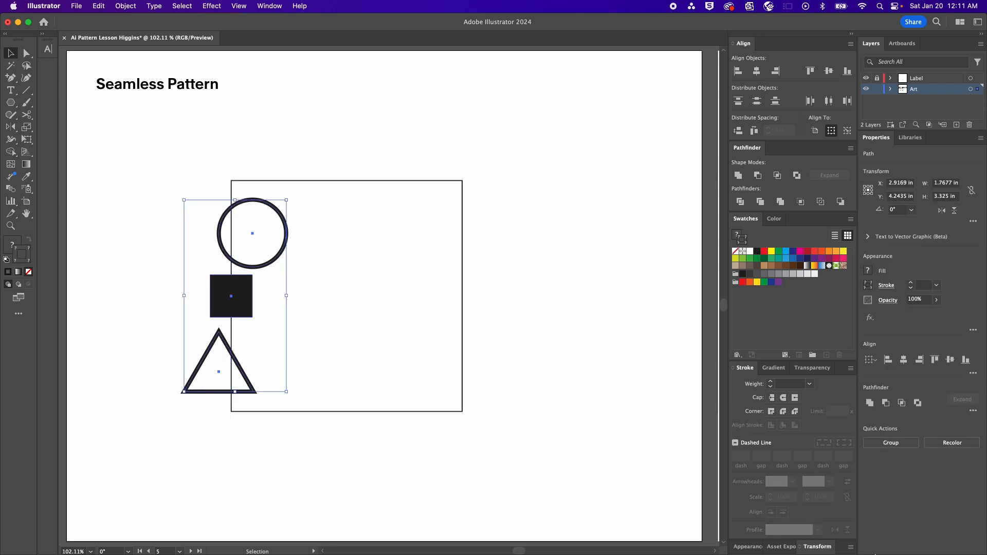
left_click(817, 547)
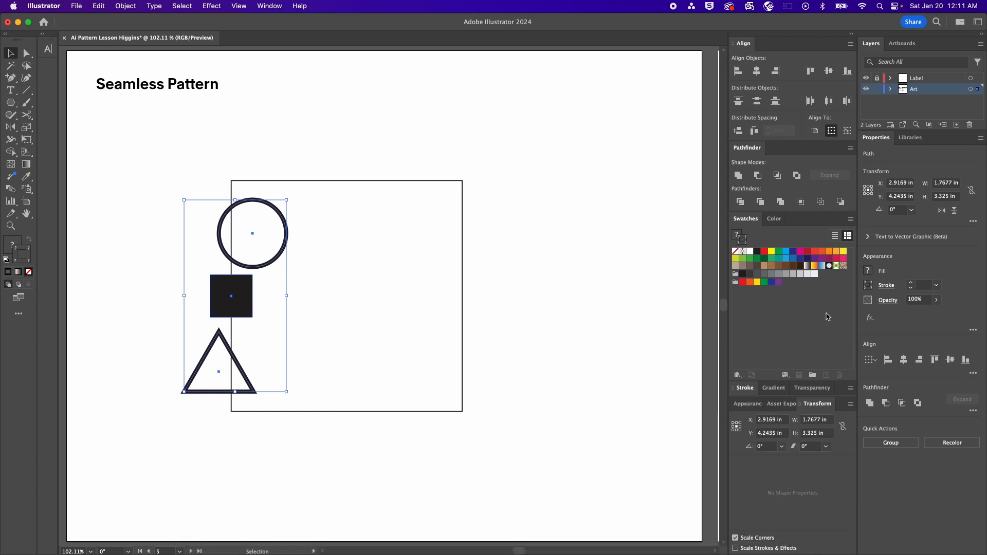
Try moving the three selected shapes 4 in to the right by adding to their X value, and undo the move
left_click(756, 421)
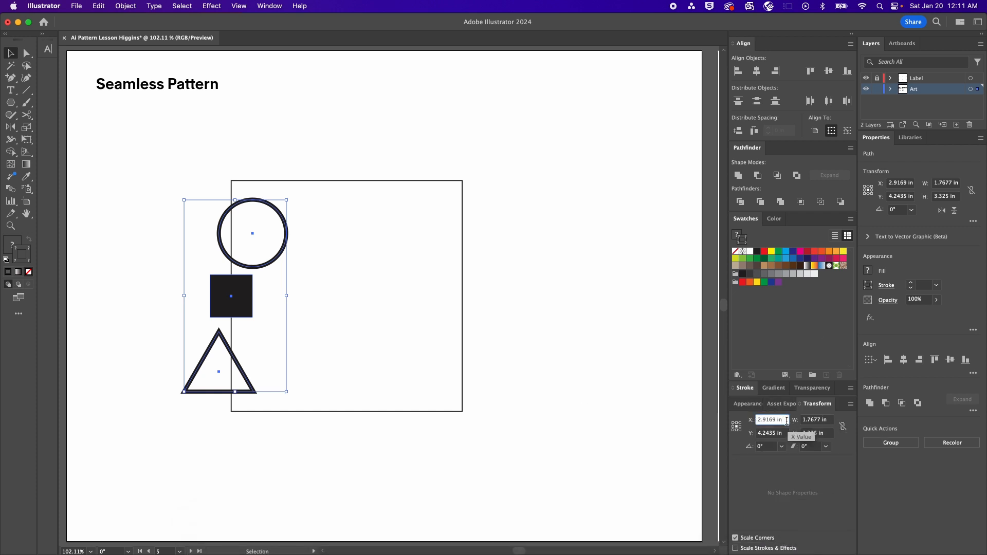
type("4")
key("Return")
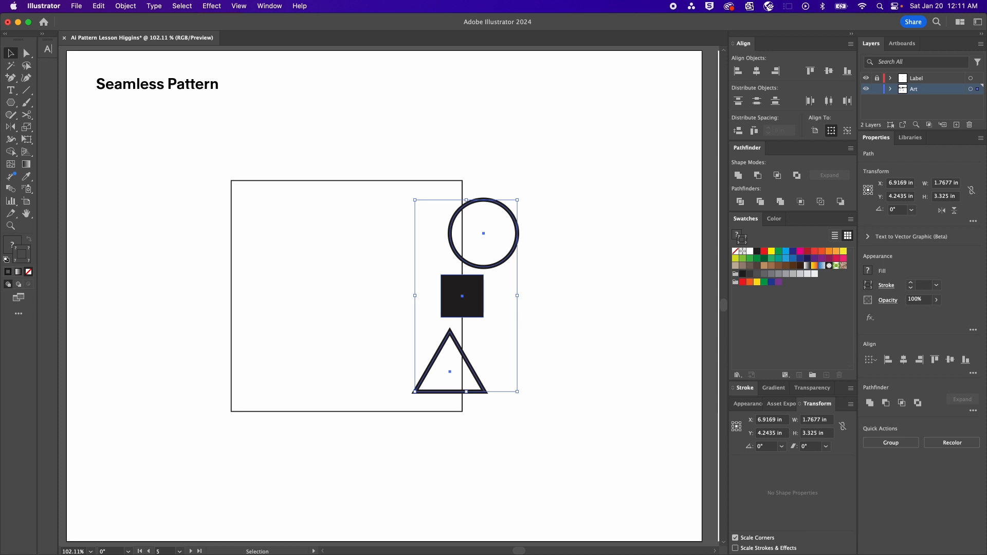
left_click(97, 6)
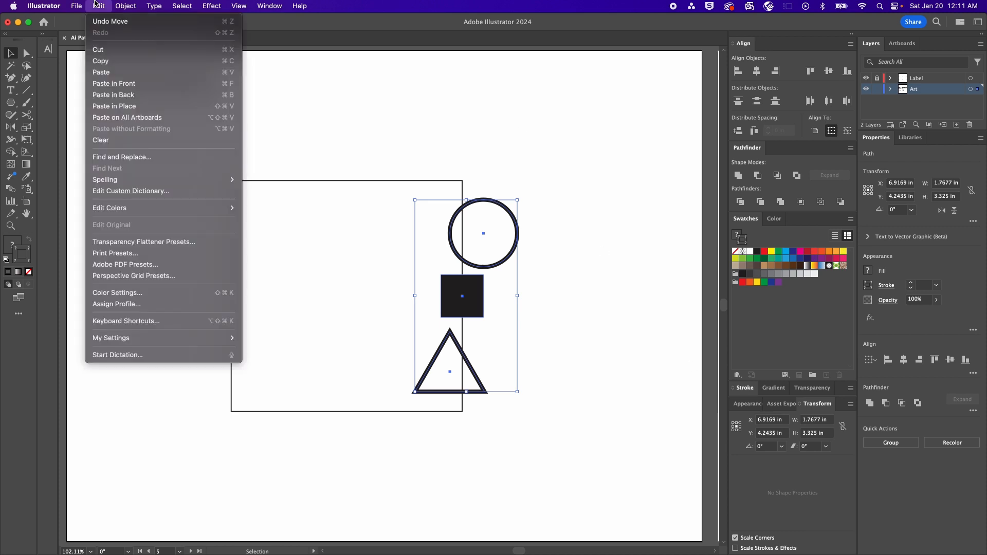
left_click(163, 22)
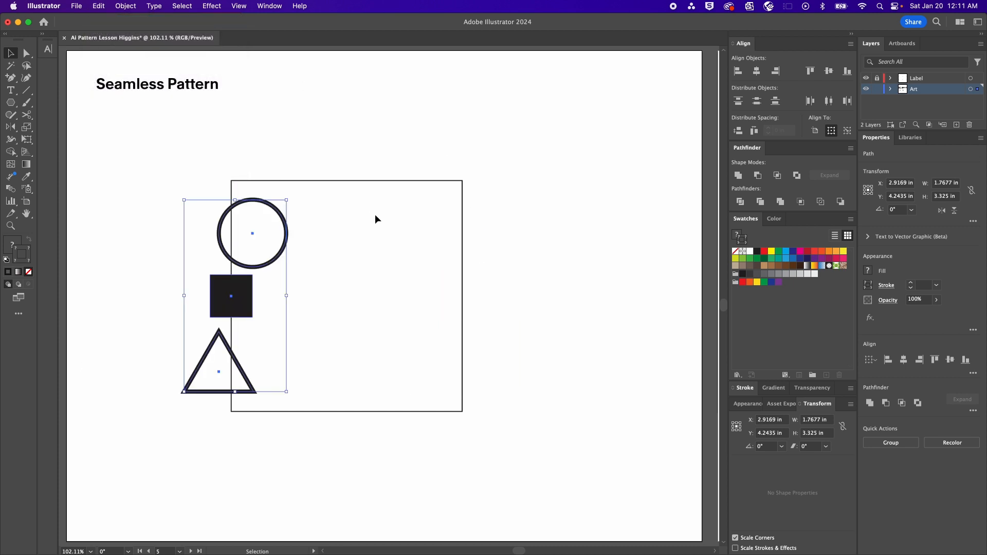
Try the Copy and Paste in Place approach and a freehand duplicate of the three shapes inside the large square, and undo the duplicate
left_click(98, 6)
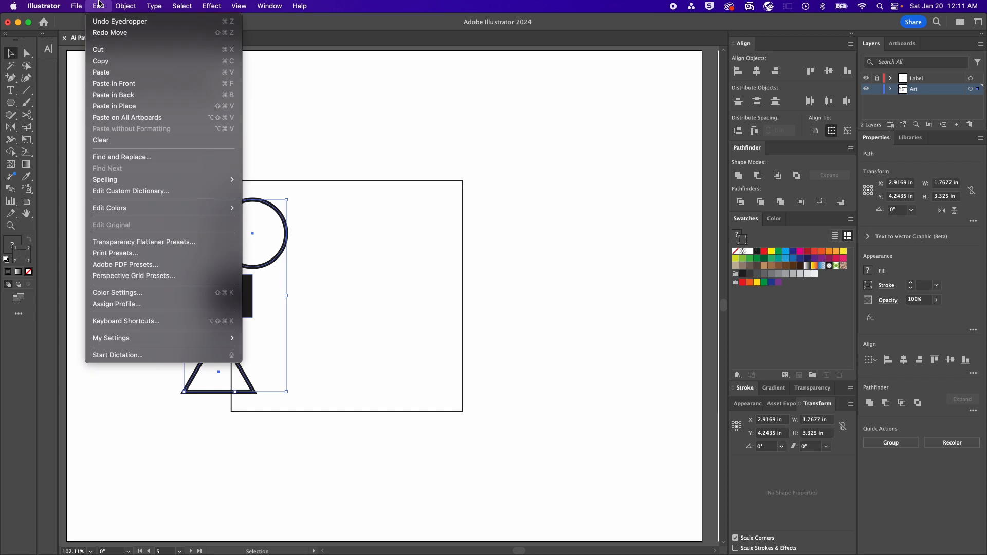
left_click(110, 63)
left_click(98, 5)
left_click(146, 110)
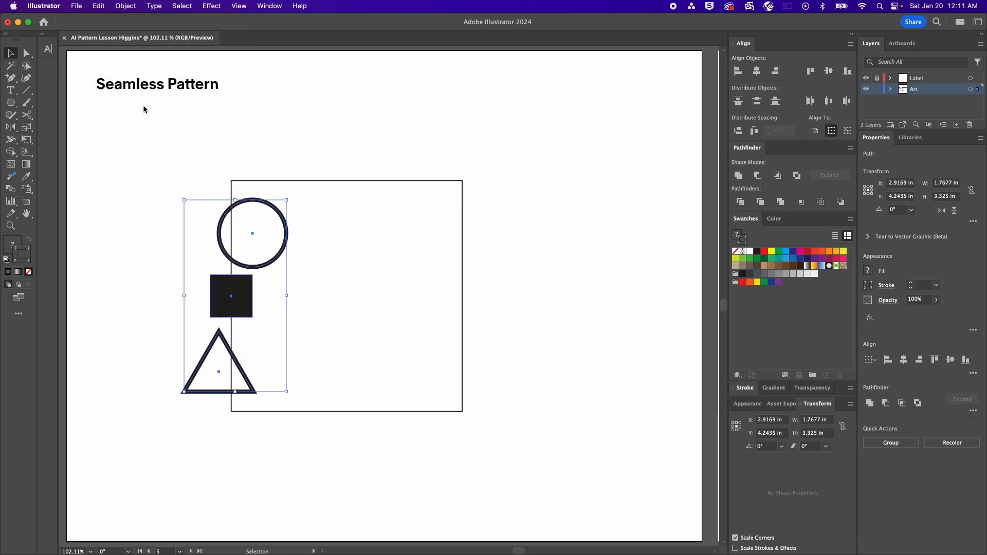
left_click_drag(235, 306, 325, 307)
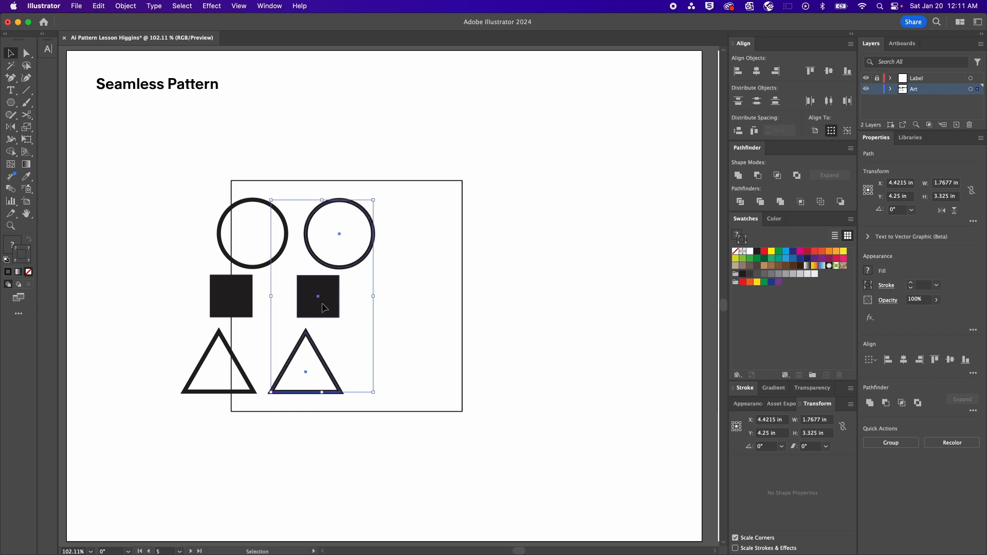
key("super+z")
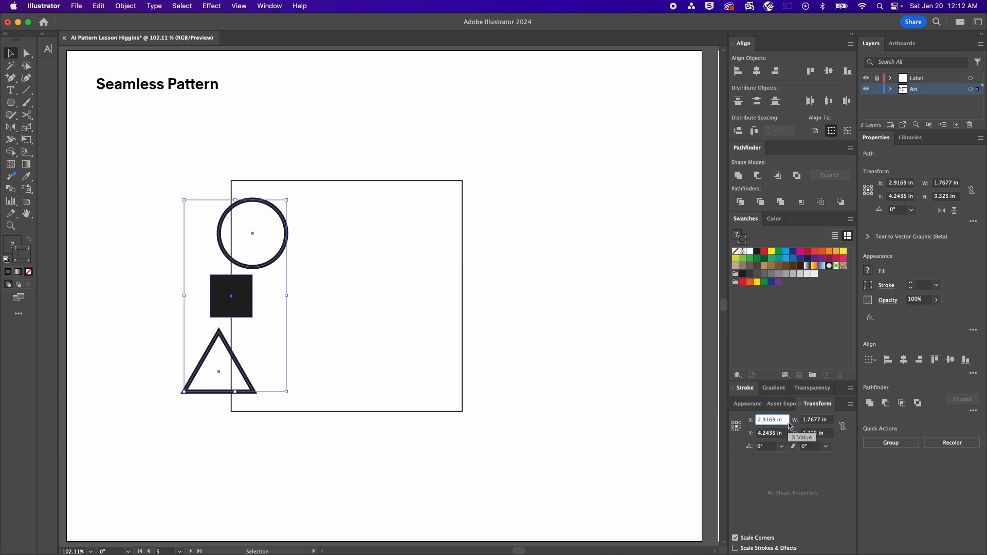
Copy the circle, small square and triangle exactly 4 in to the right by adding 4 in to their X value
type("4")
key("alt+Return")
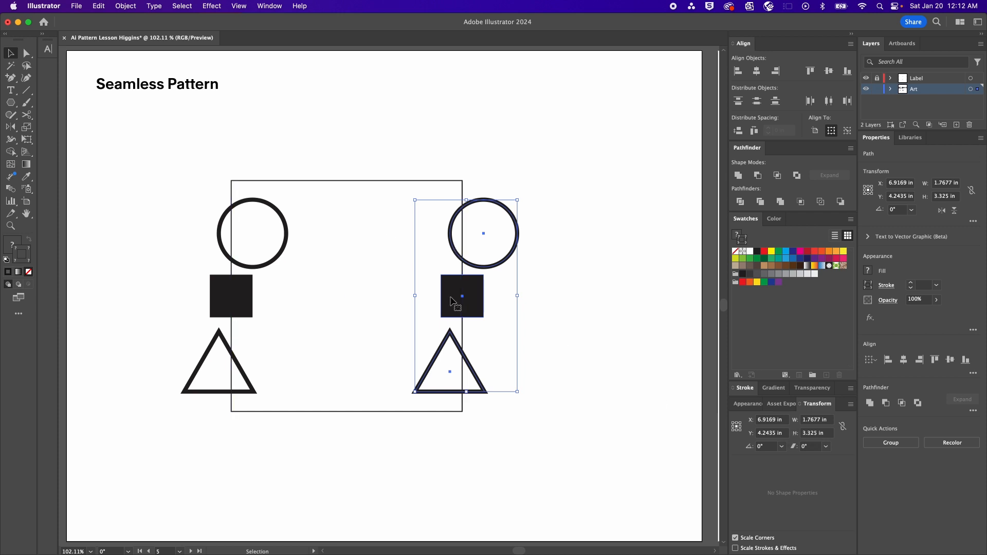
left_click(542, 319)
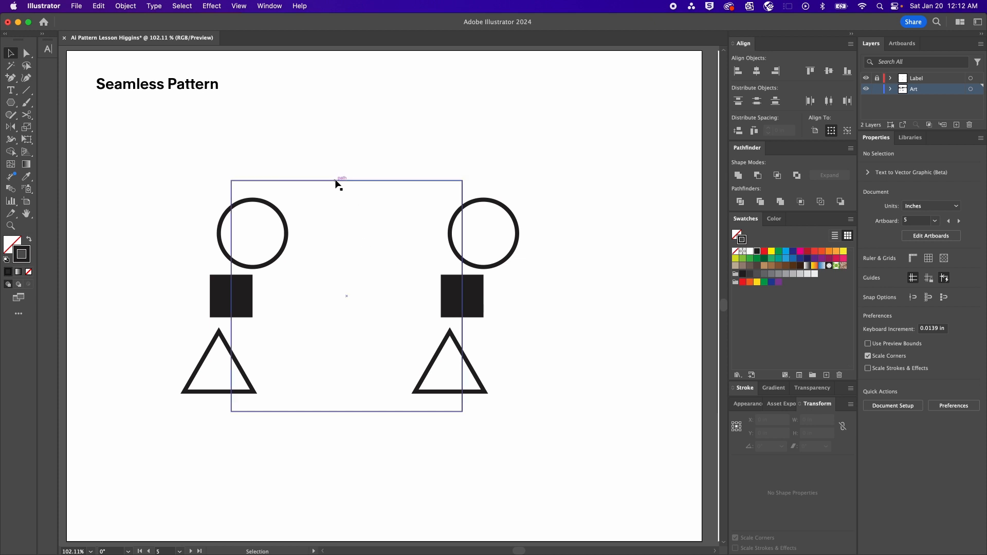
Duplicate the small black square onto the large square's top edge, enlarged and rotated 45° into a diamond about 2.54 in wide
key("l")
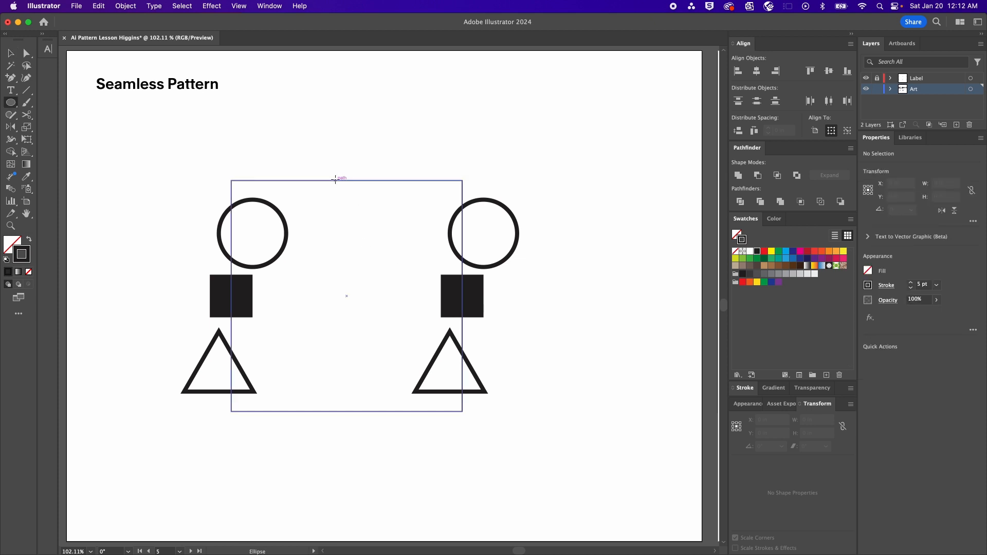
key("v")
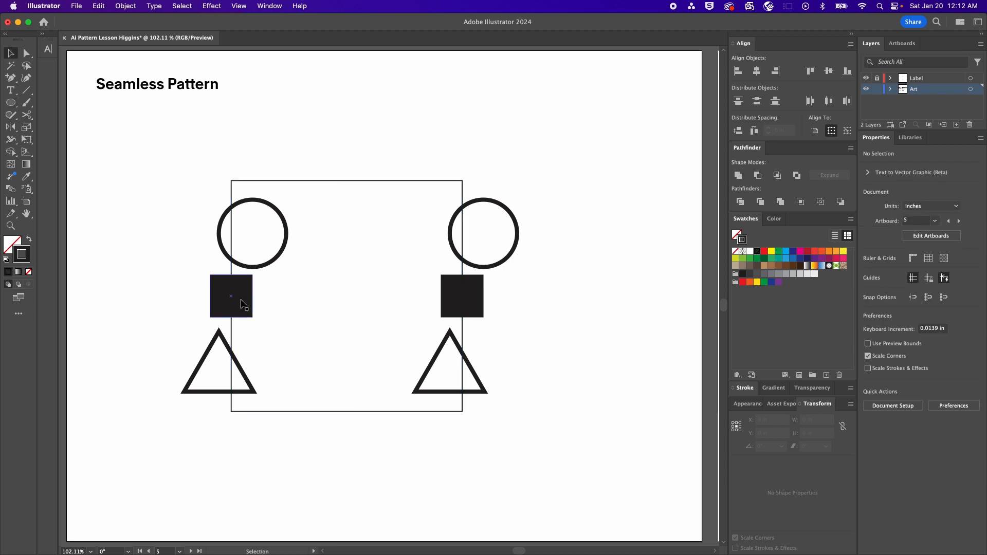
left_click_drag(241, 304, 363, 213)
left_click_drag(377, 179, 424, 206)
left_click_drag(375, 238, 398, 223)
left_click(469, 84)
left_click(399, 184)
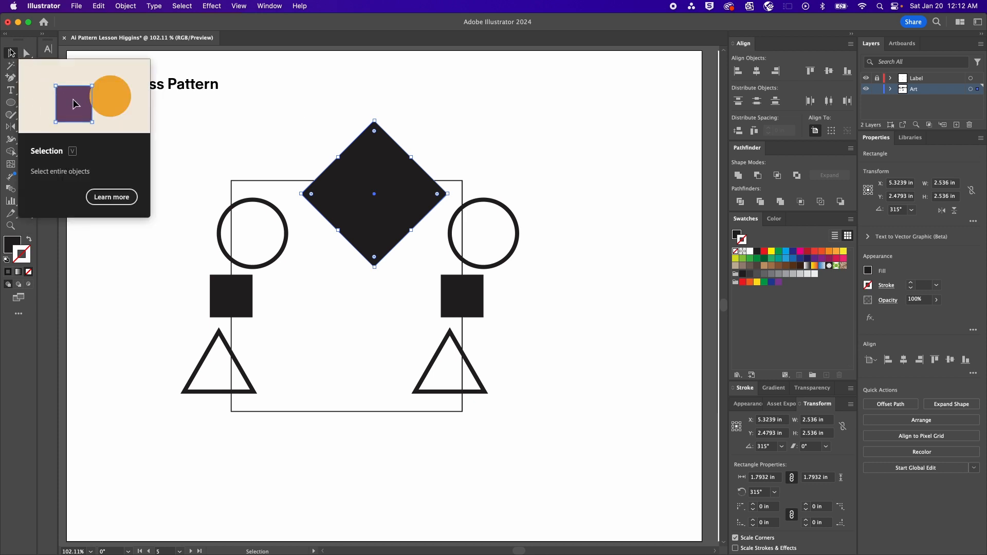
Copy the diamond onto the large square's bottom edge with a Move of 0 in horizontal and 4 in vertical
double_click(10, 53)
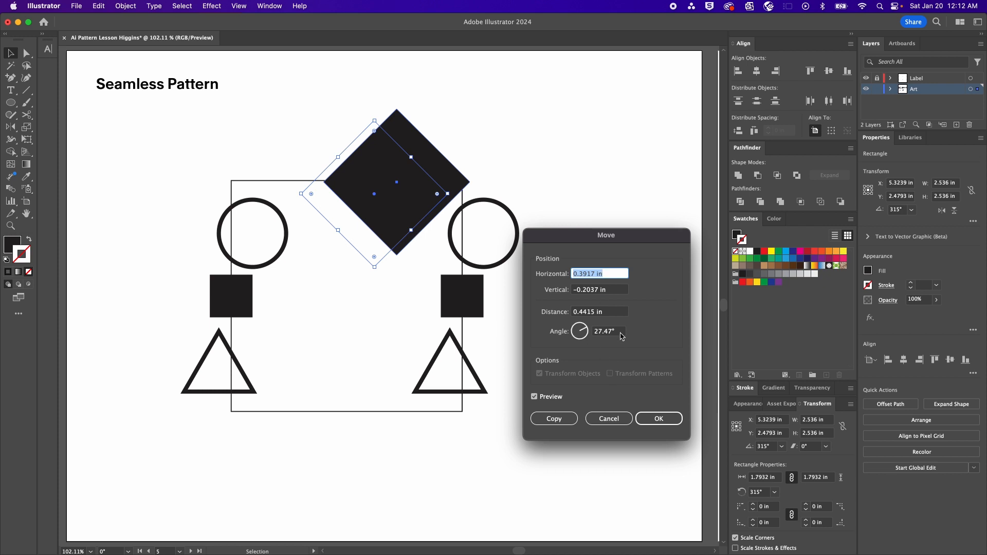
left_click_drag(603, 272, 558, 271)
type("0")
left_click(618, 292)
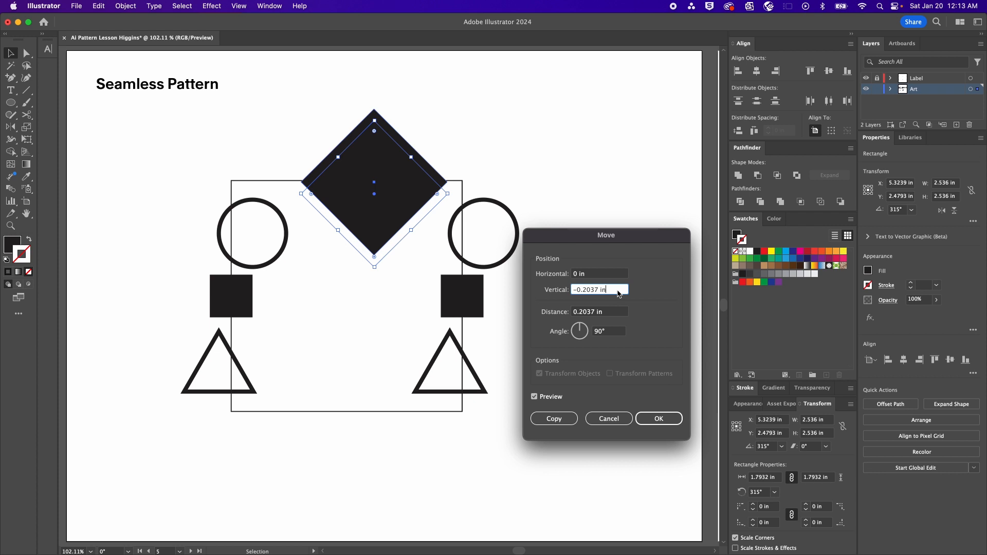
left_click_drag(624, 290, 565, 290)
type("4")
left_click(593, 274)
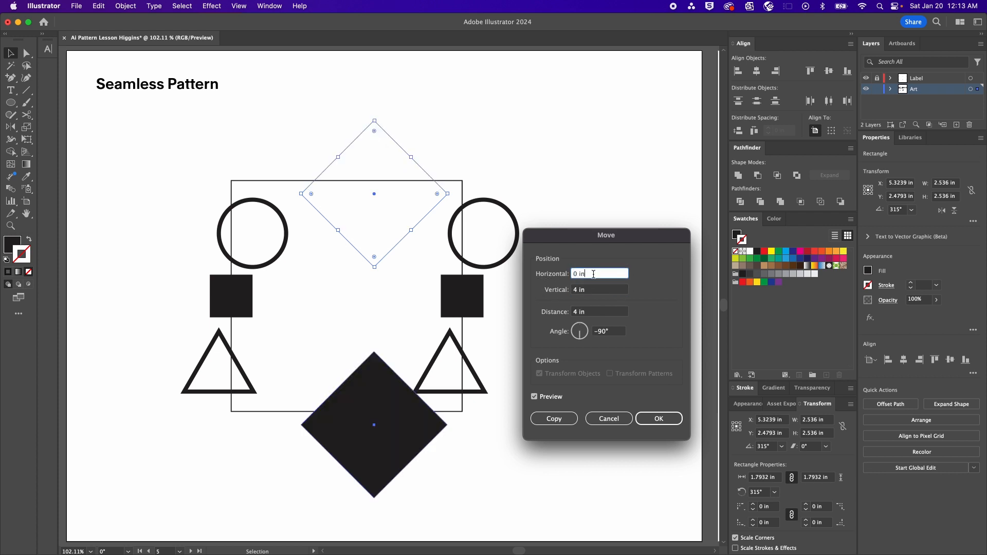
left_click(593, 286)
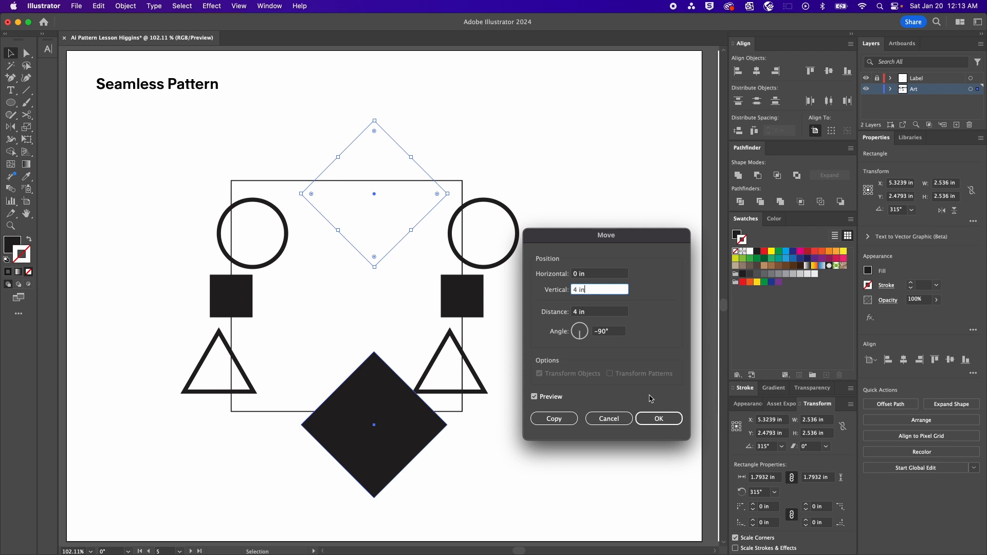
left_click(565, 421)
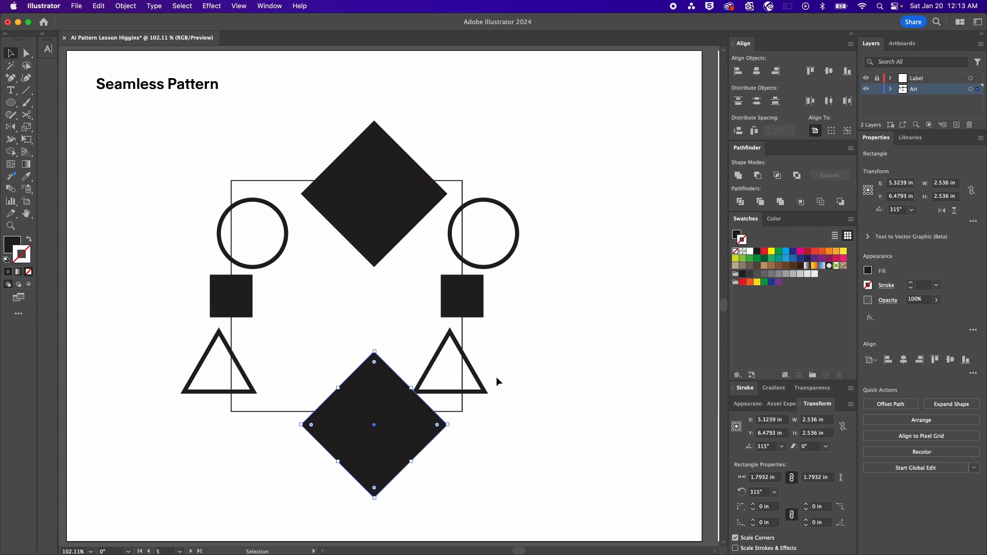
Nudge both diamonds together about 0.42 in to the left
left_click(367, 158, "shift")
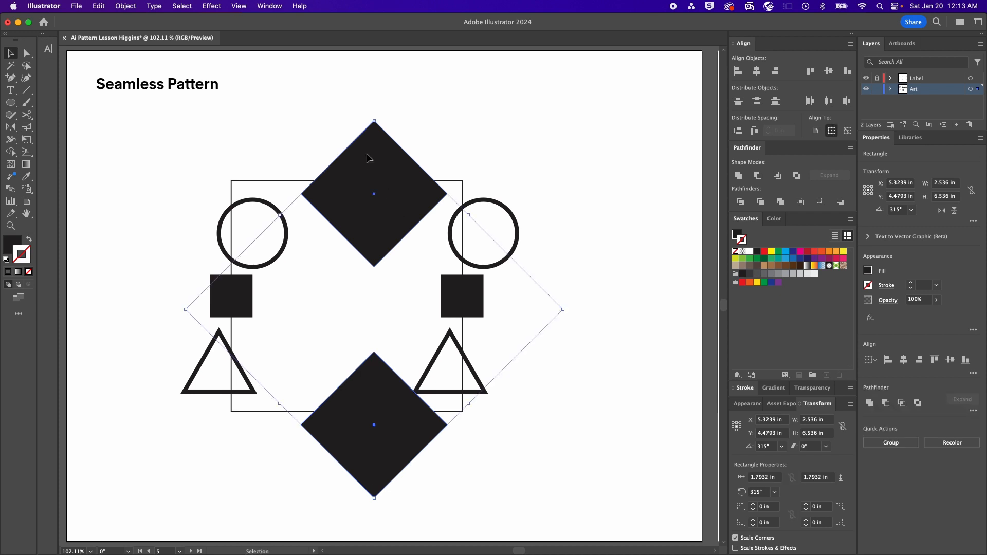
key("shift+Left")
key("shift+Left")
key("shift+Left")
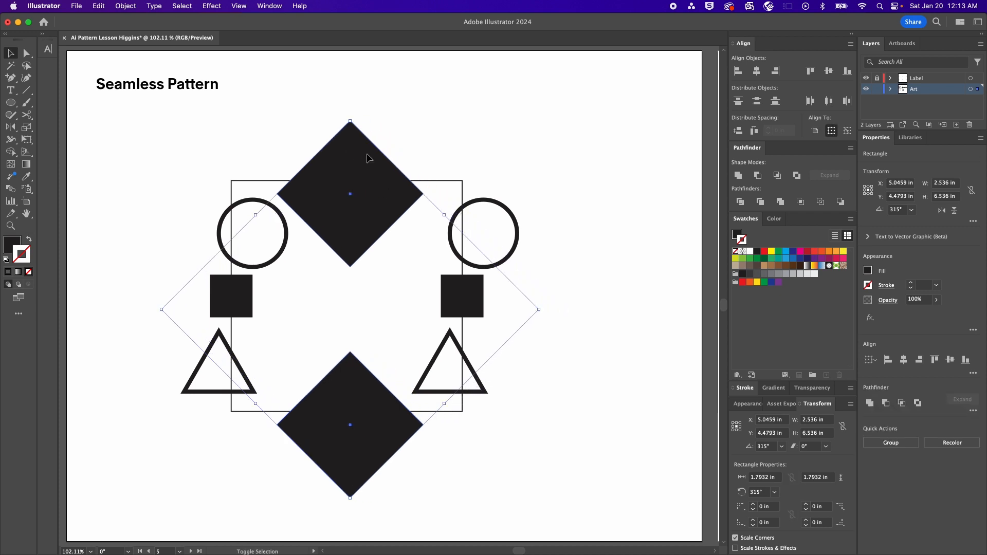
left_click(410, 126)
Try shrinking the two diamonds separately by eye, the upper one to about 1.43 in wide, and undo both resizes
left_click(377, 195)
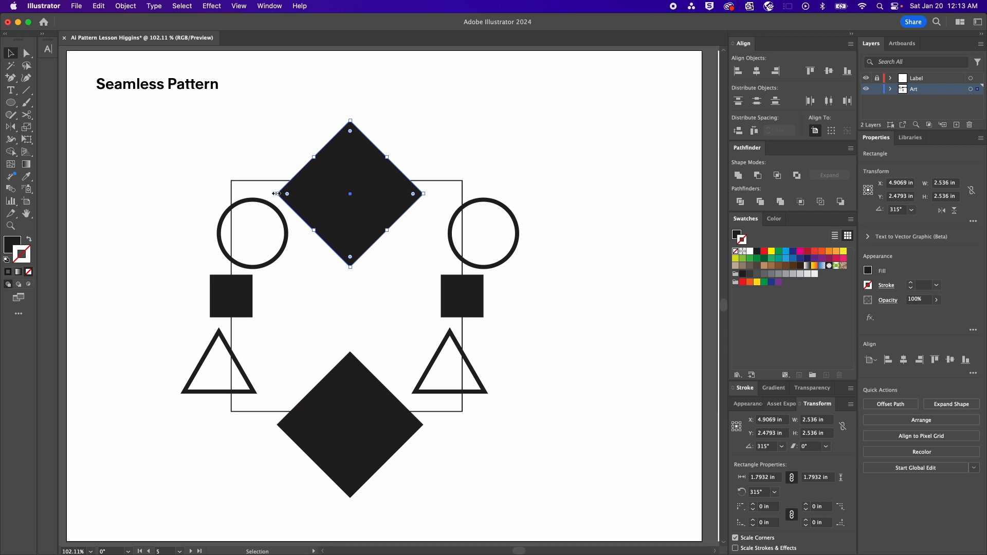
left_click_drag(276, 194, 308, 194)
left_click(358, 374)
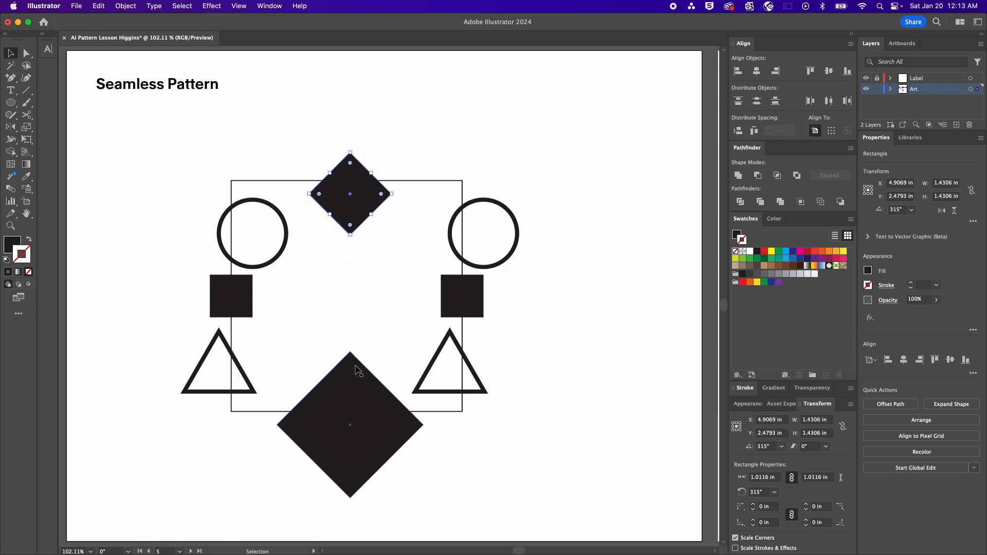
left_click_drag(277, 425, 308, 426)
key("super+z")
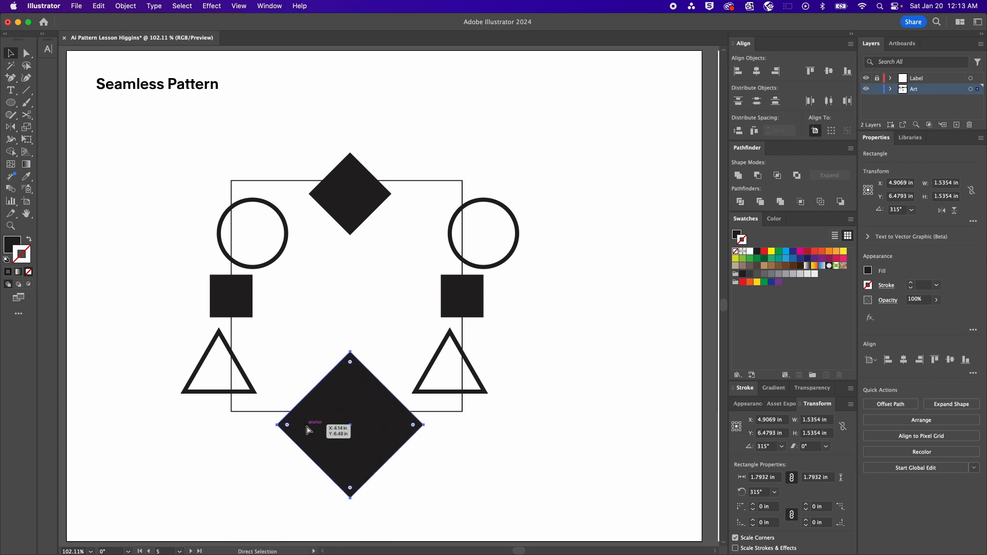
key("super+z")
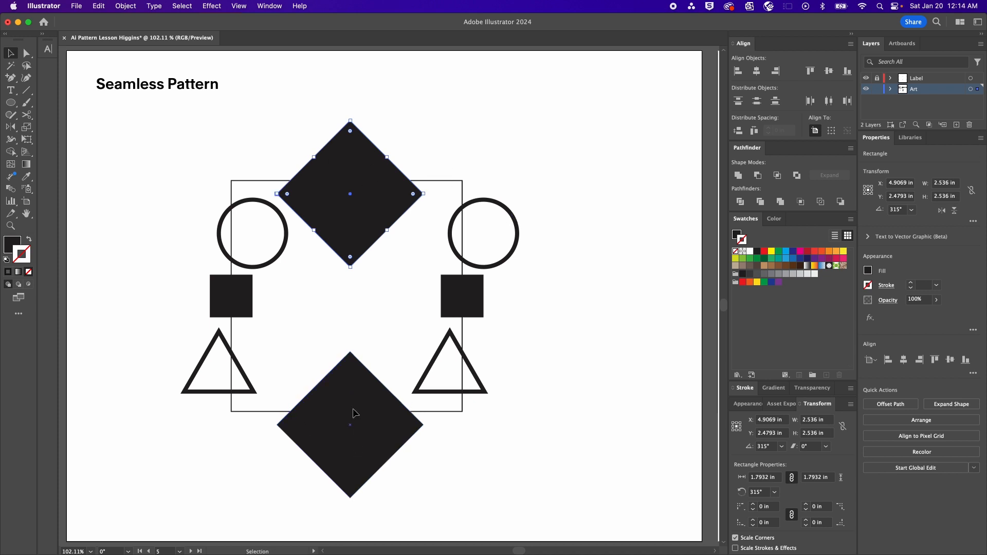
Scale the upper diamond uniformly to 80% about its centre
left_click(443, 109)
left_click(358, 175)
key("s")
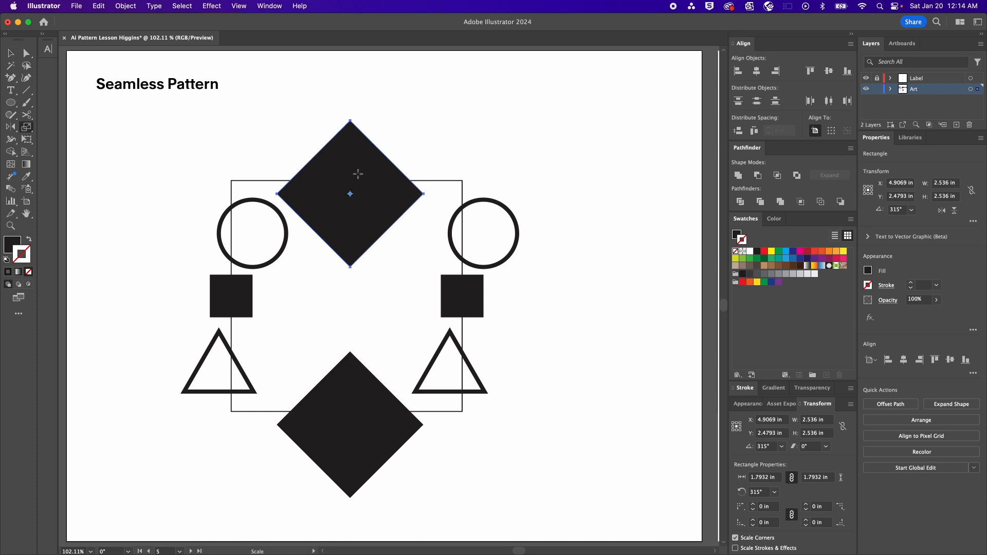
double_click(25, 129)
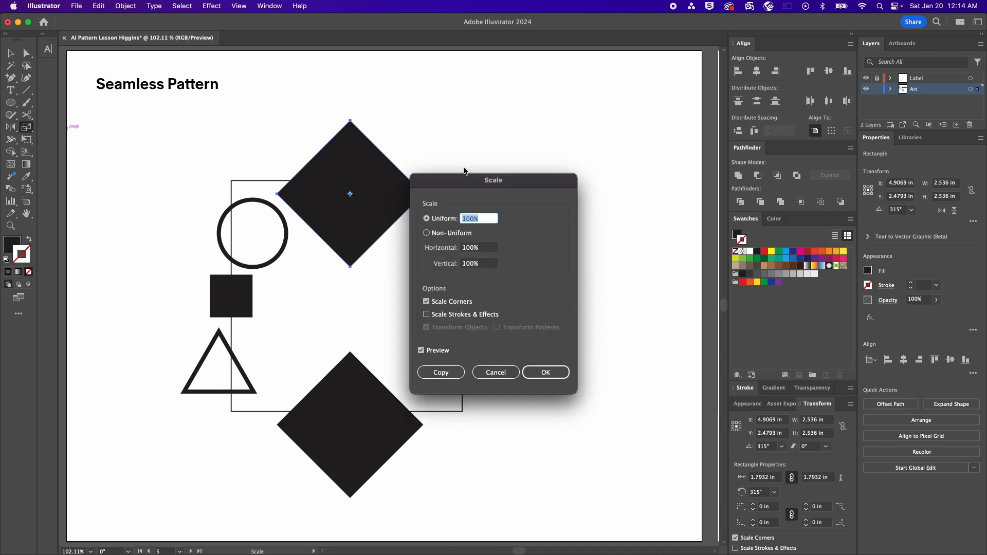
left_click_drag(525, 185, 611, 198)
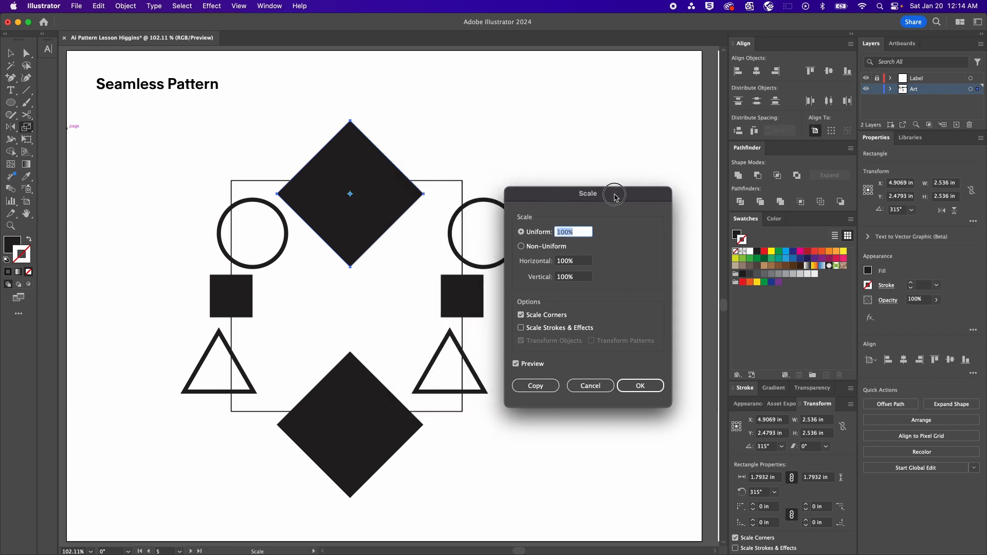
left_click(582, 233)
key("shift+Down")
key("shift+Down")
key("shift+Down")
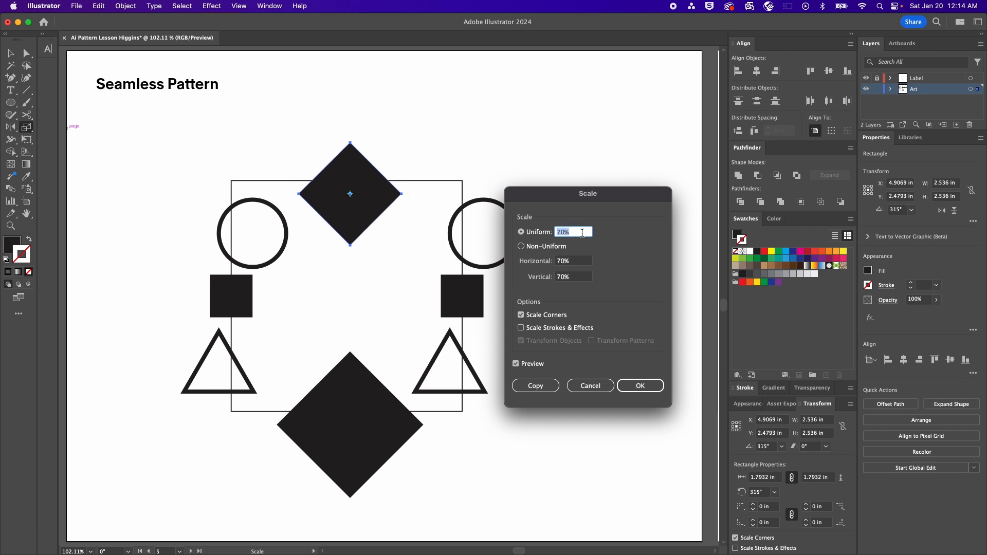
left_click(527, 366)
left_click(527, 366)
left_click(526, 366)
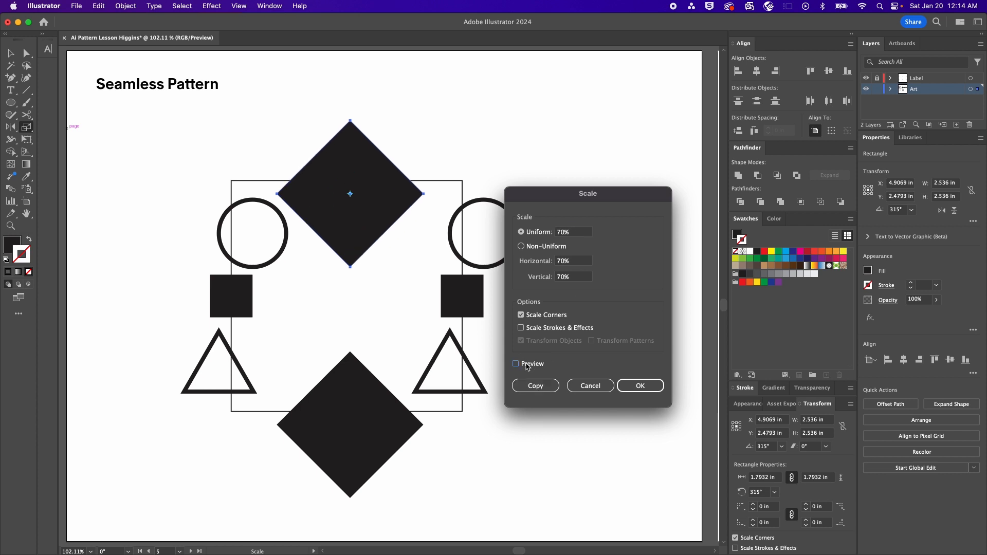
left_click(527, 366)
left_click(575, 231)
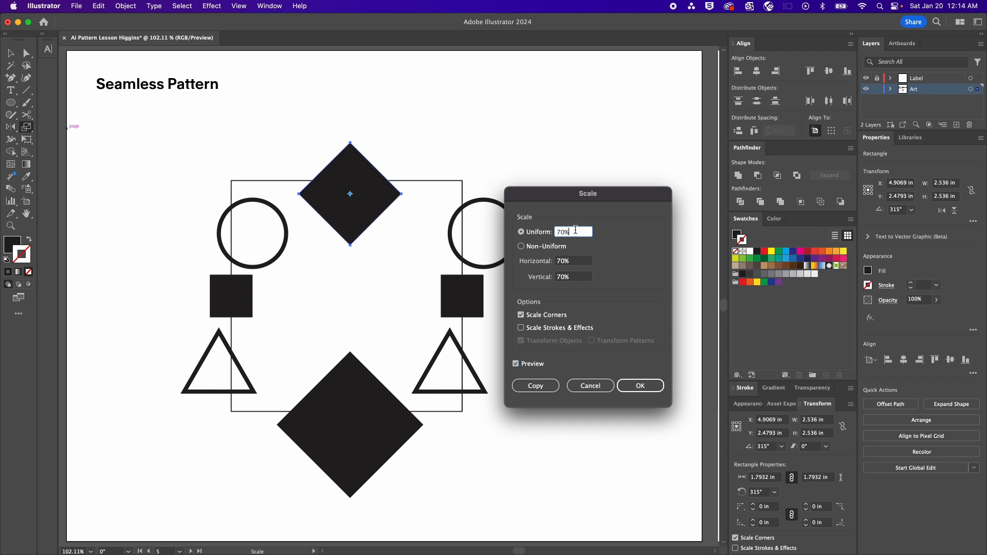
key("shift+Up")
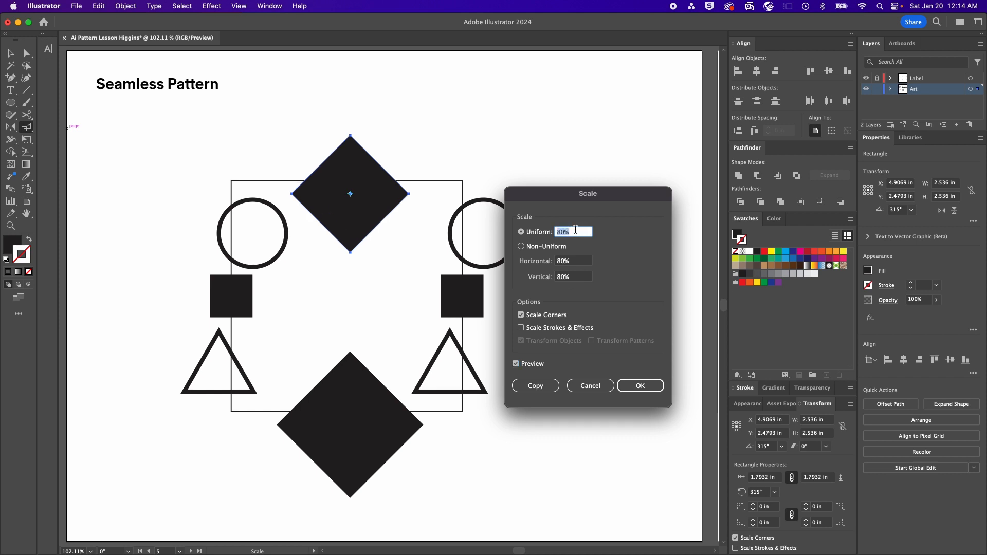
key("Return")
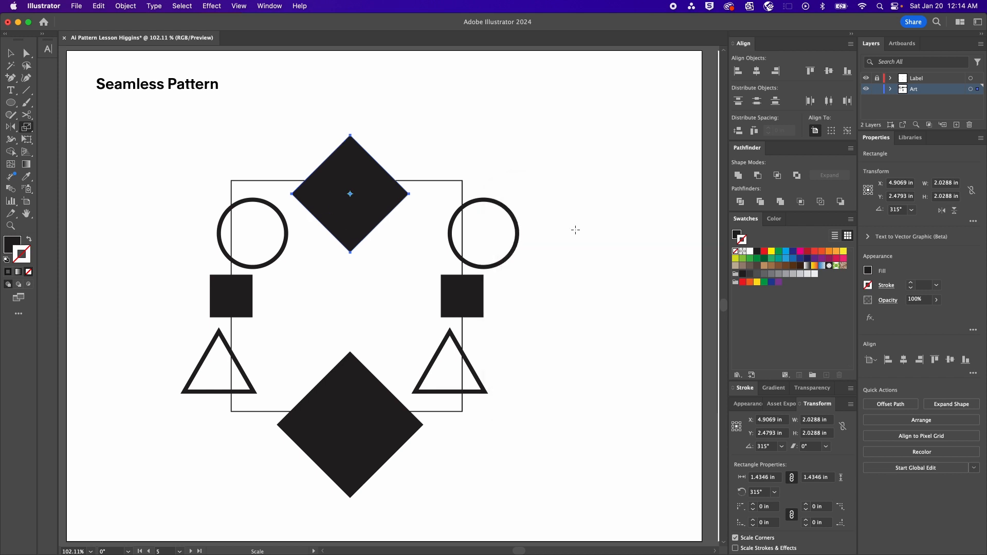
key("v")
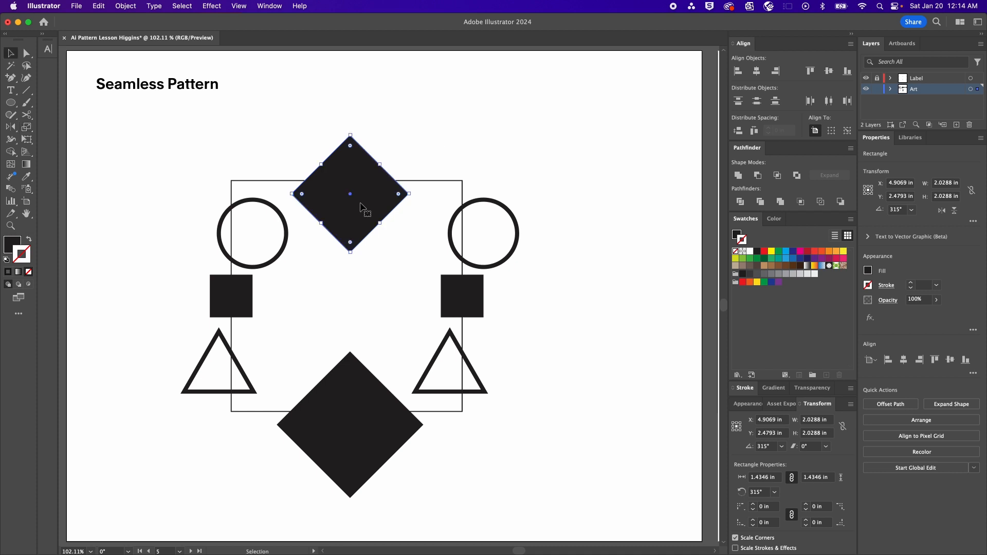
Scale the lower diamond uniformly to 80% to match the upper one
left_click(367, 433)
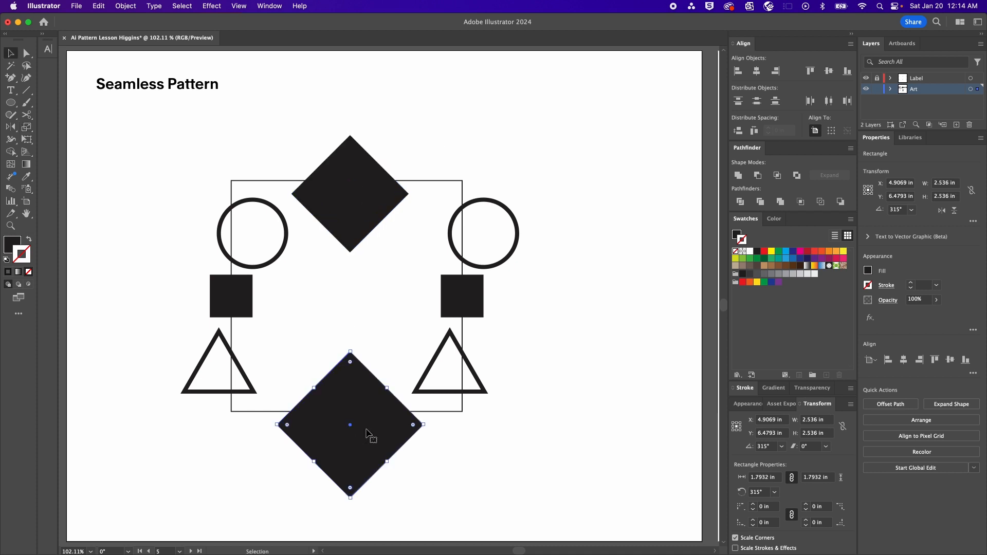
key("s")
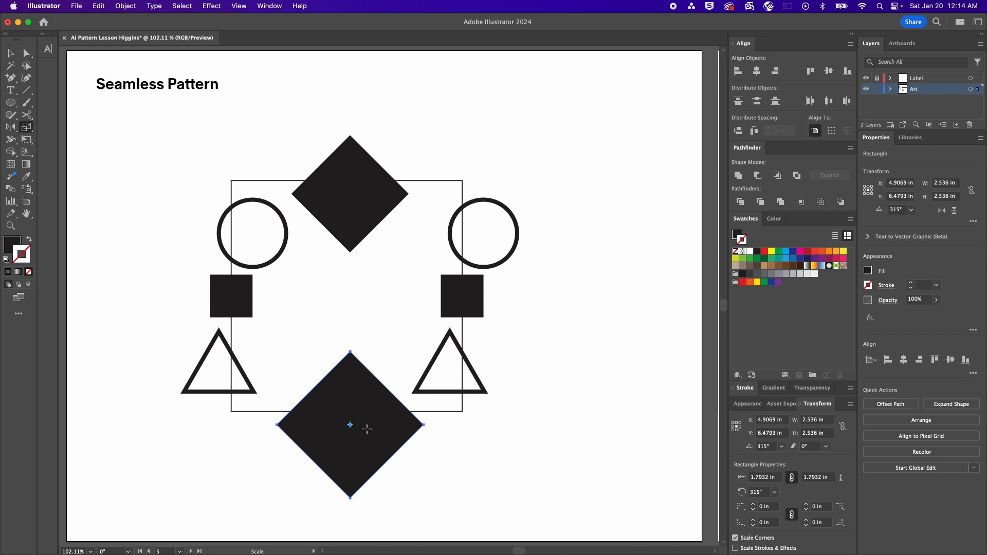
double_click(27, 128)
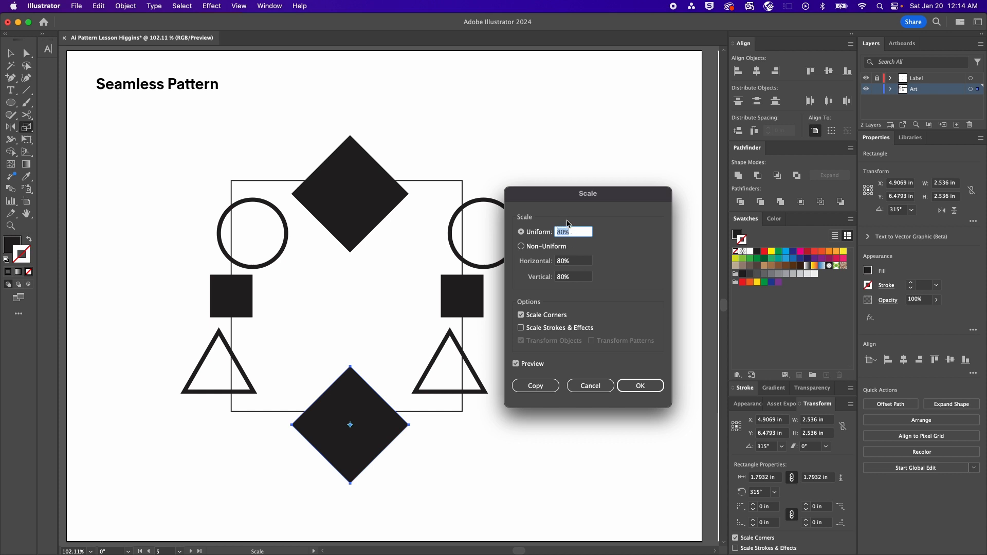
left_click(640, 386)
key("v")
left_click(645, 386)
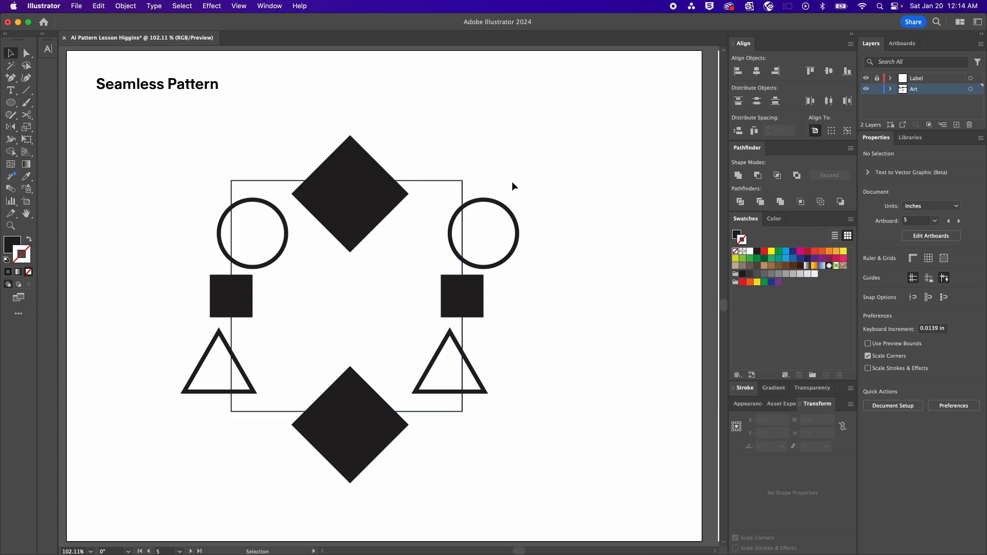
Delete the right-hand circle and centre the remaining circle on the large square's upper-left corner
left_click(512, 219)
left_click(277, 212)
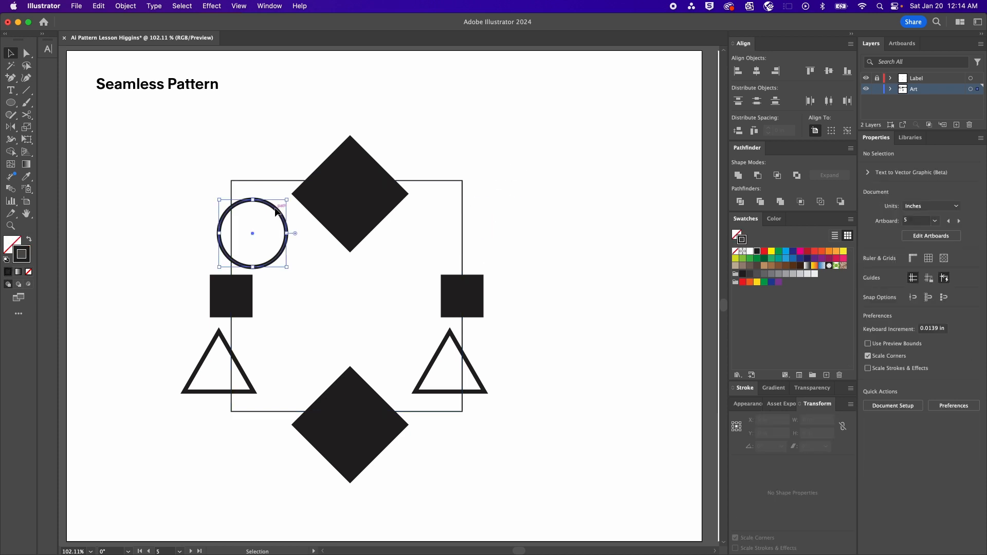
left_click_drag(283, 223, 263, 168)
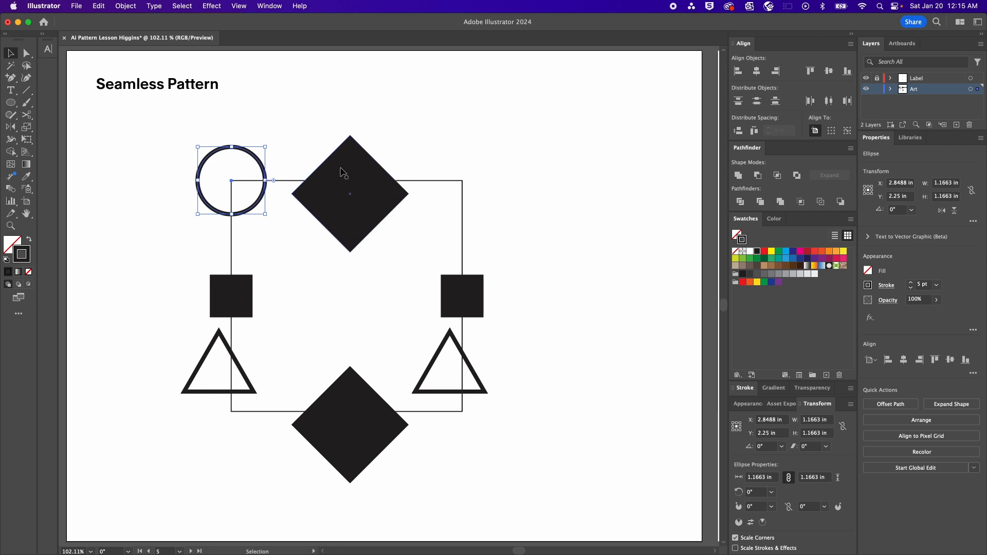
Copy the circle onto the large square's upper-right corner, and copy both circles 4 in down onto the lower corners
left_click_drag(263, 169, 494, 169)
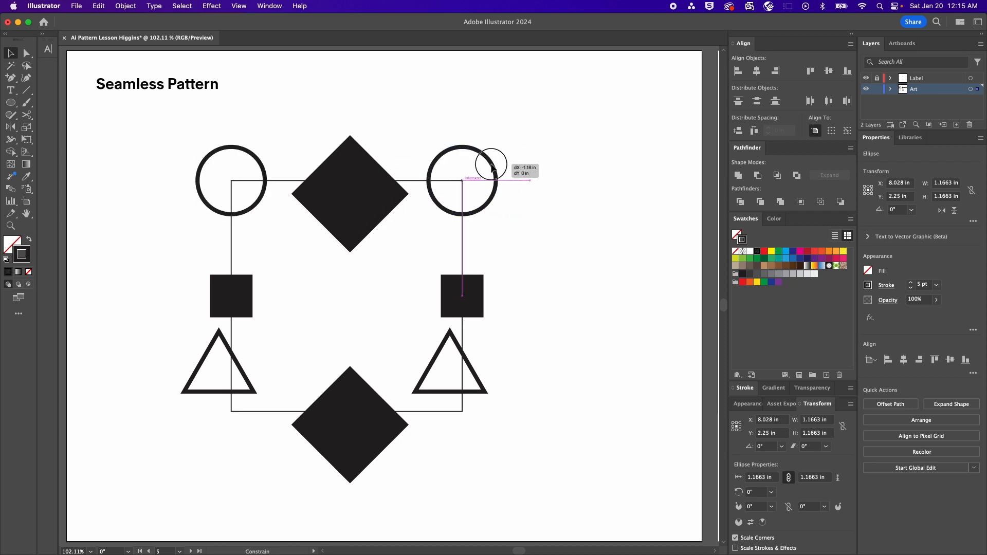
left_click(255, 157, "shift")
left_click_drag(256, 157, 261, 396)
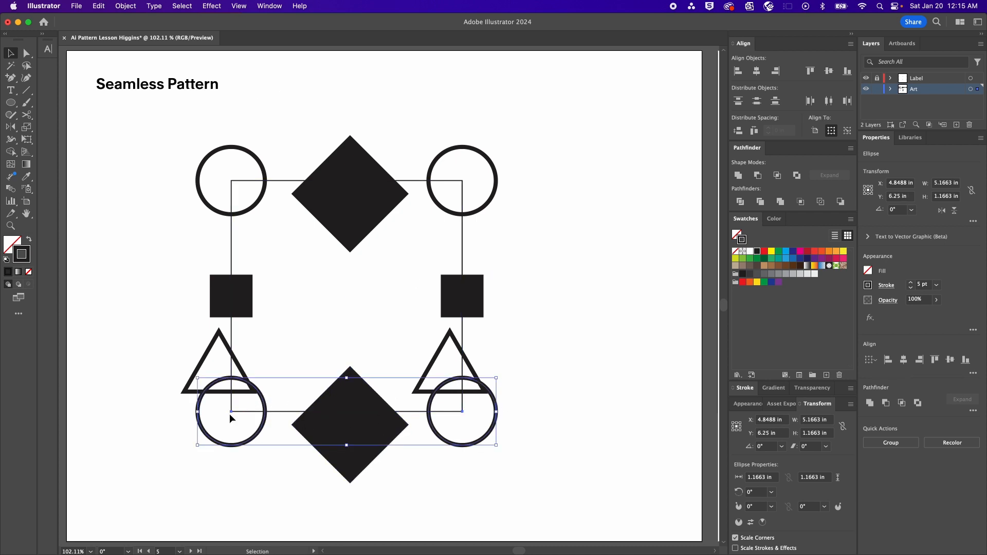
Move both small black squares and both triangles straight up together, clear of the lower circles
left_click(477, 298)
left_click(458, 342, "shift")
left_click(217, 297, "shift")
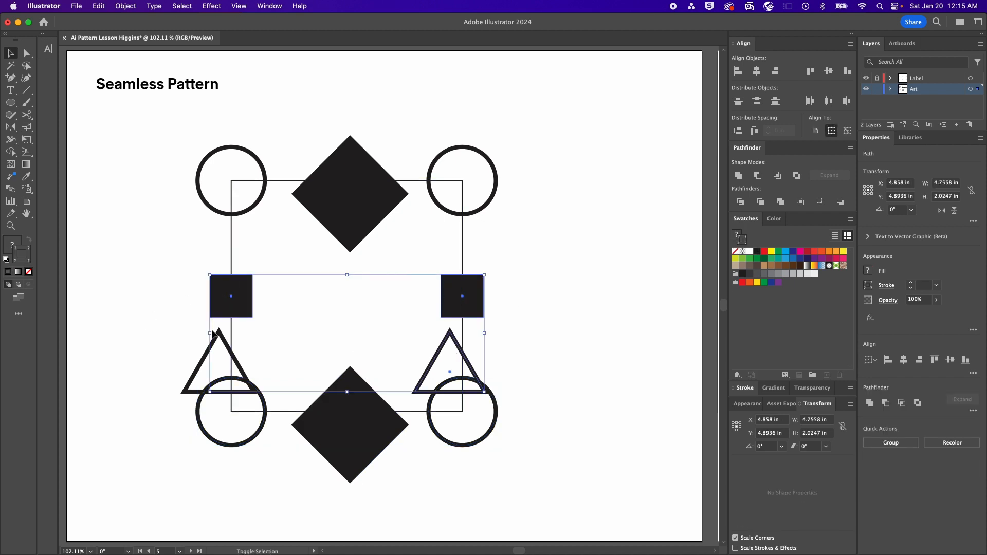
left_click(214, 339, "shift")
left_click_drag(222, 301, 222, 268)
left_click(518, 330)
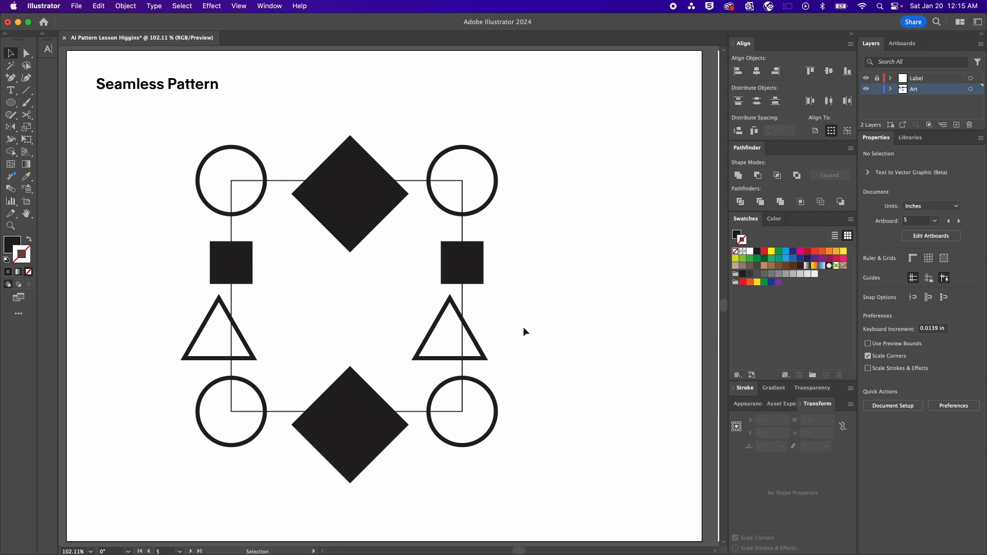
left_click_drag(181, 131, 578, 178)
left_click_drag(550, 112, 469, 505)
left_click(474, 509)
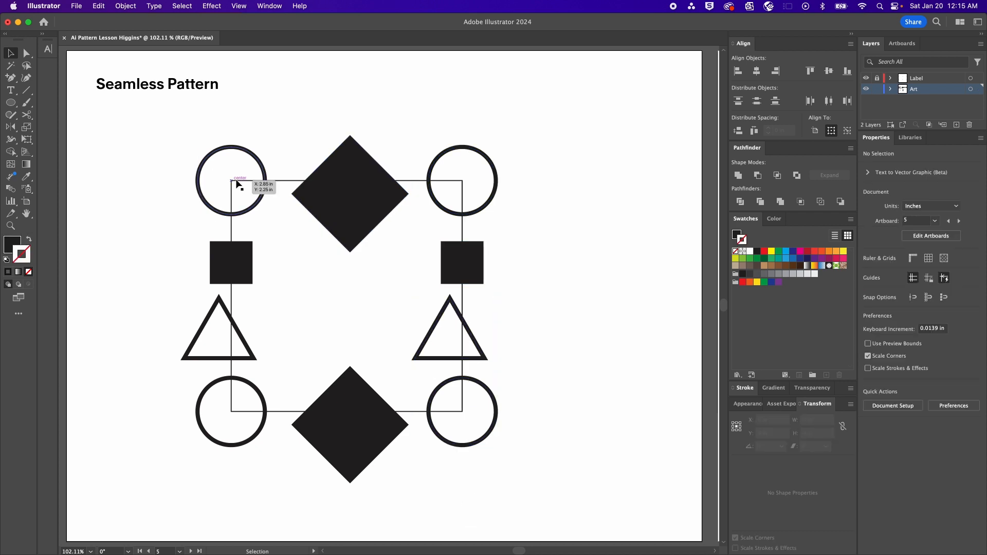
Bring the large square in front of all the shapes and give it a light blue stroke
left_click(463, 234)
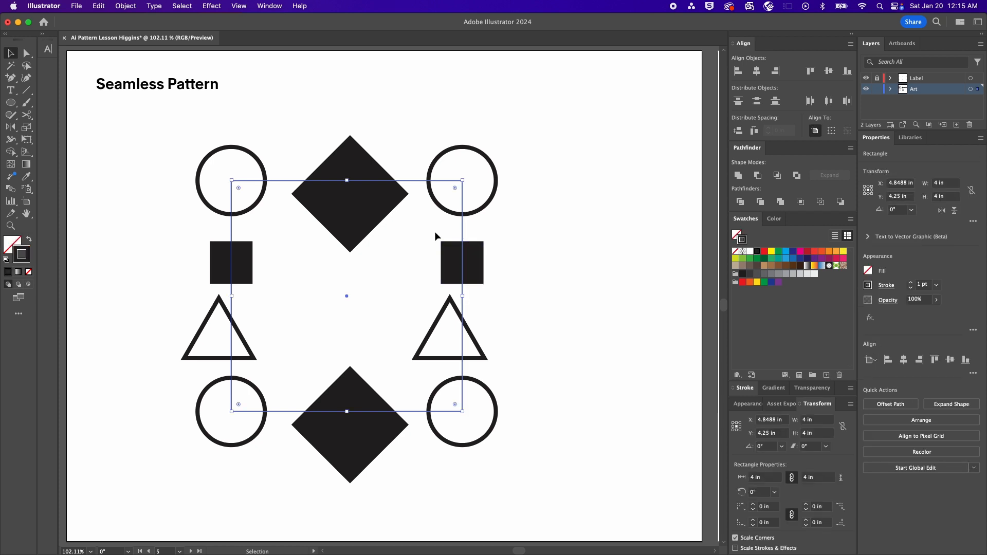
left_click(124, 6)
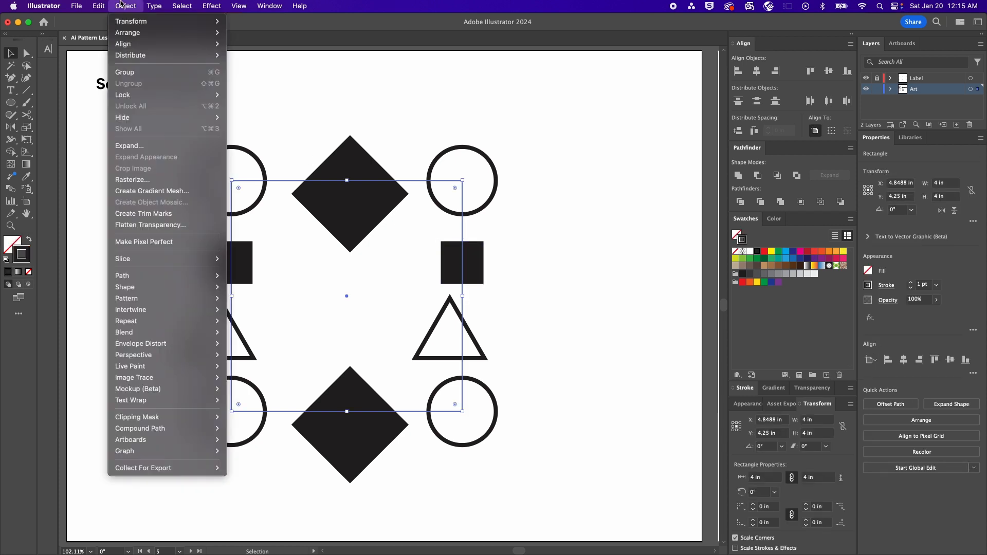
mouse_move(139, 33)
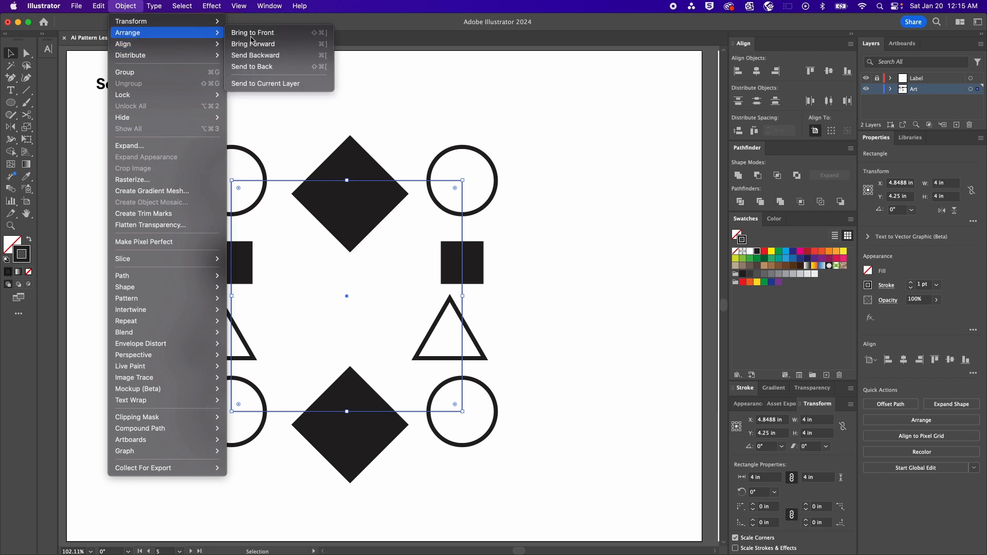
left_click(293, 36)
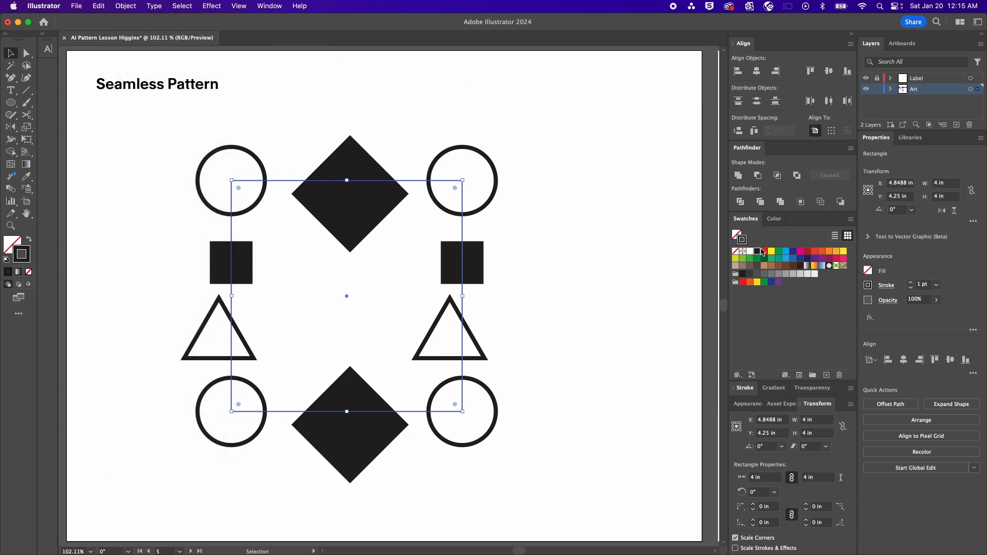
left_click(786, 251)
left_click(536, 211)
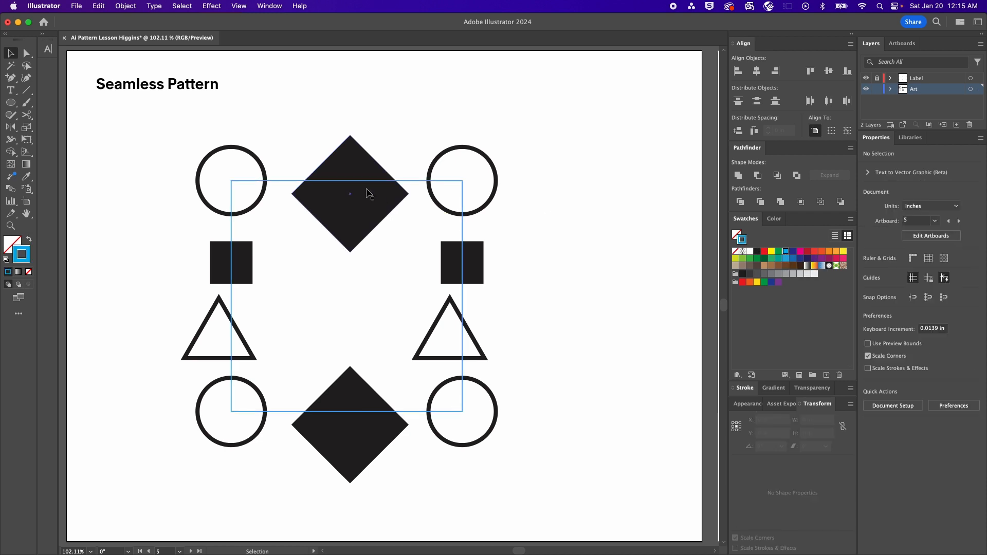
Try the large square behind the other shapes and return it to the front
left_click(488, 109)
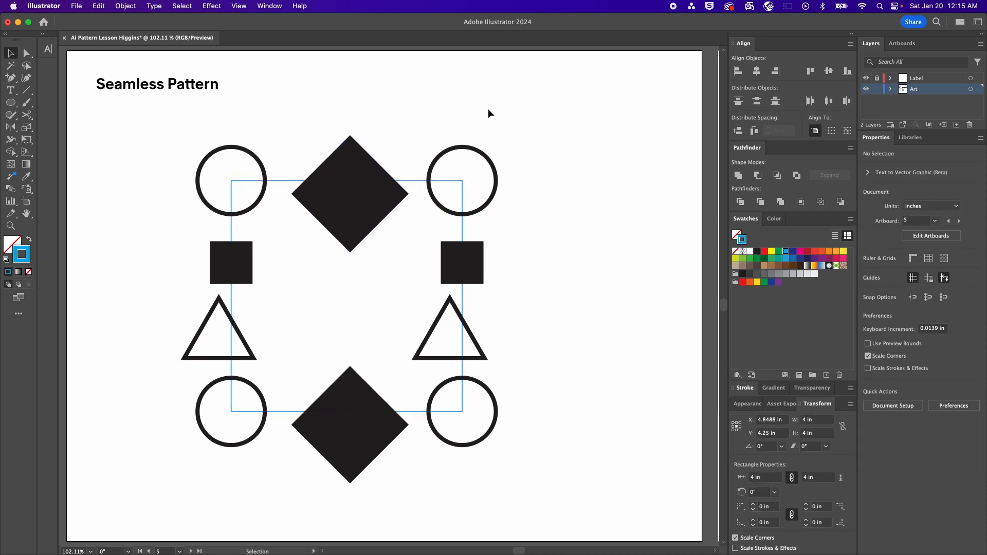
left_click(410, 181)
left_click(419, 129)
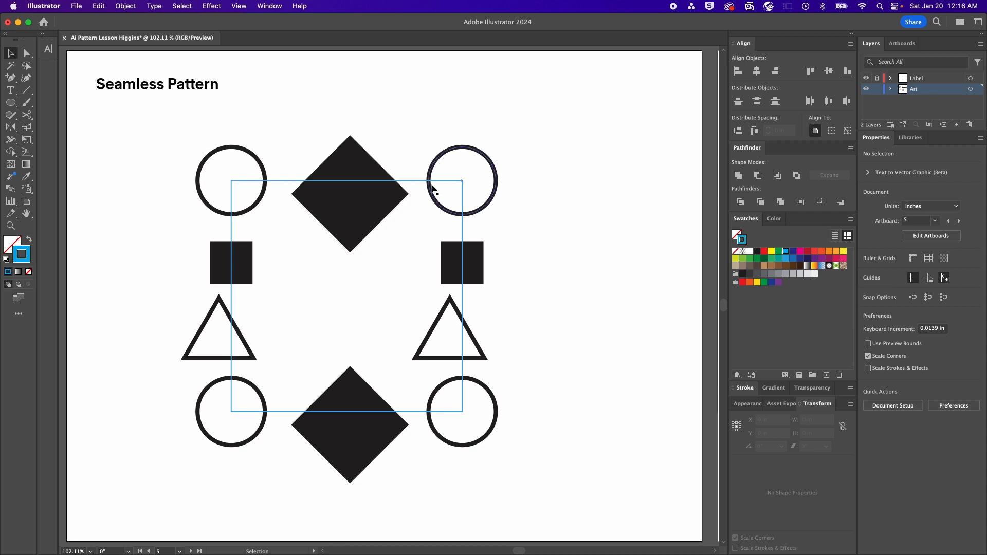
Select everything except the large square, try moving the shapes about 2.36 in right and 1.08 in down, and undo the move
left_click(416, 183)
left_click(382, 248)
left_click(276, 181)
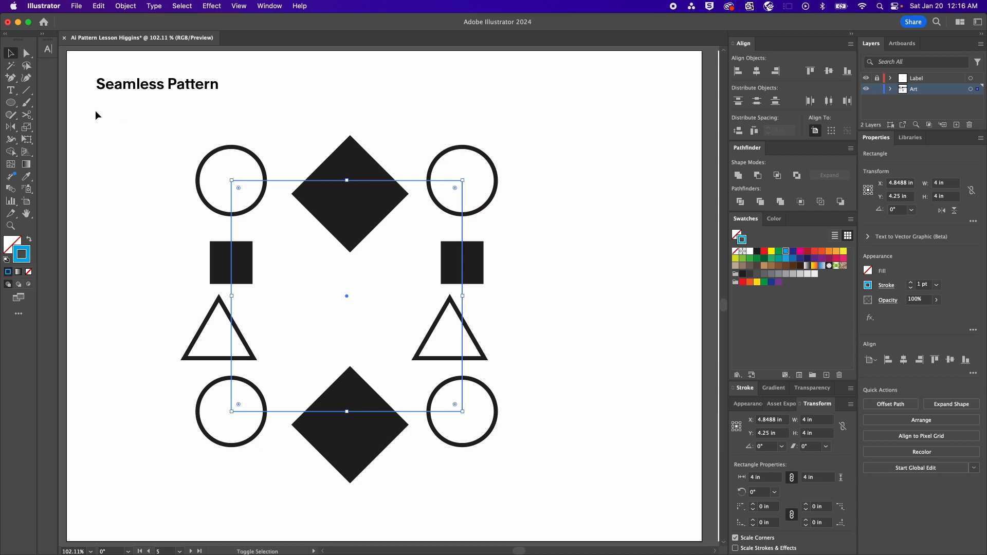
left_click_drag(95, 112, 594, 508)
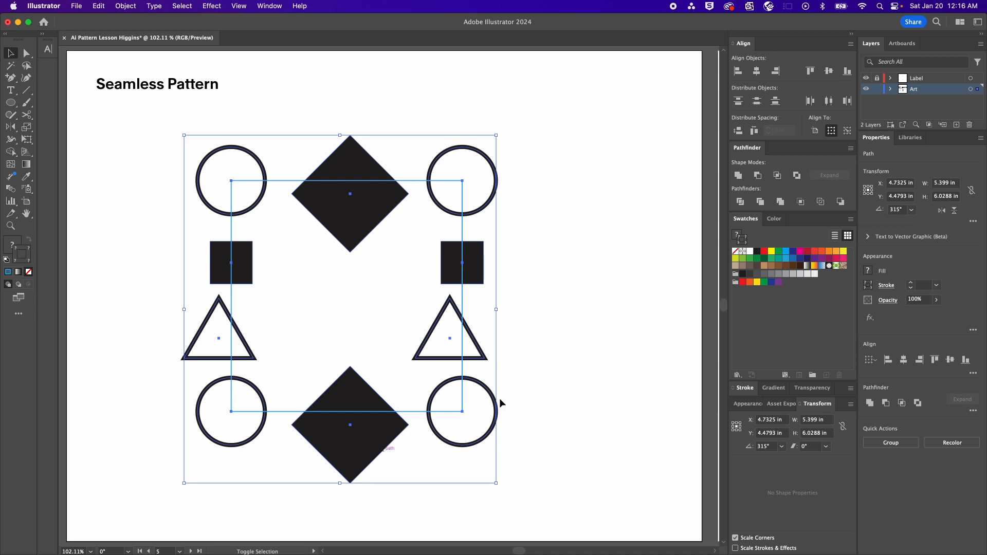
left_click_drag(353, 169, 495, 232)
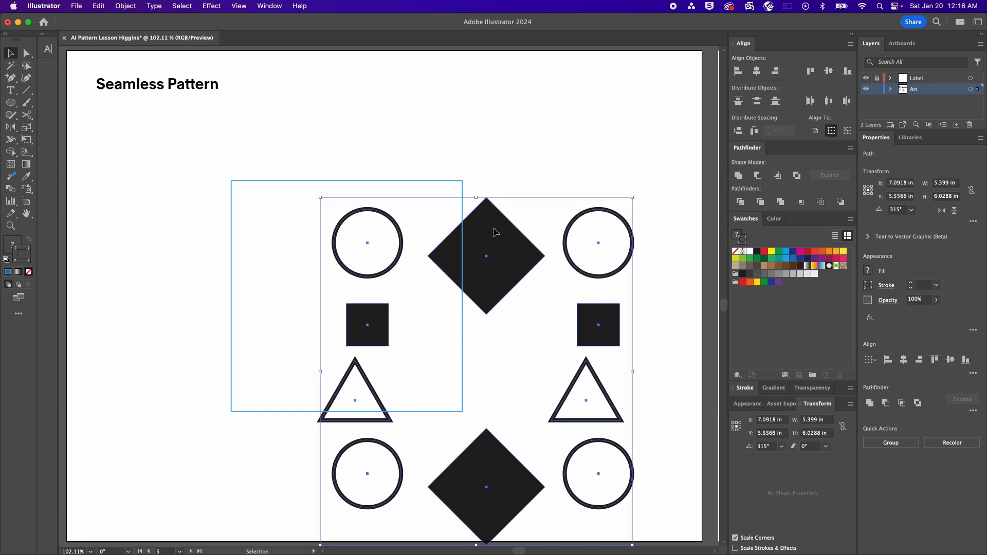
key("super+z")
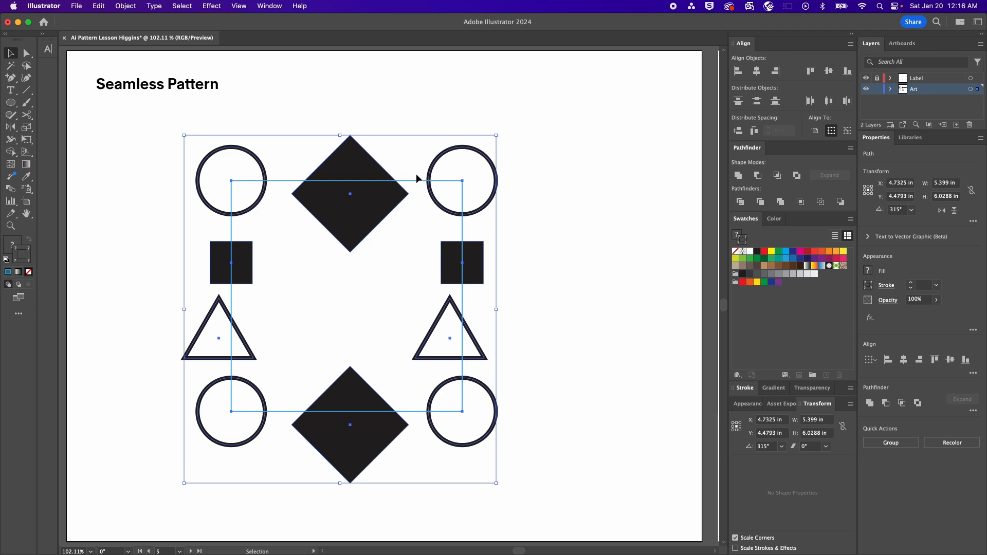
left_click(415, 169)
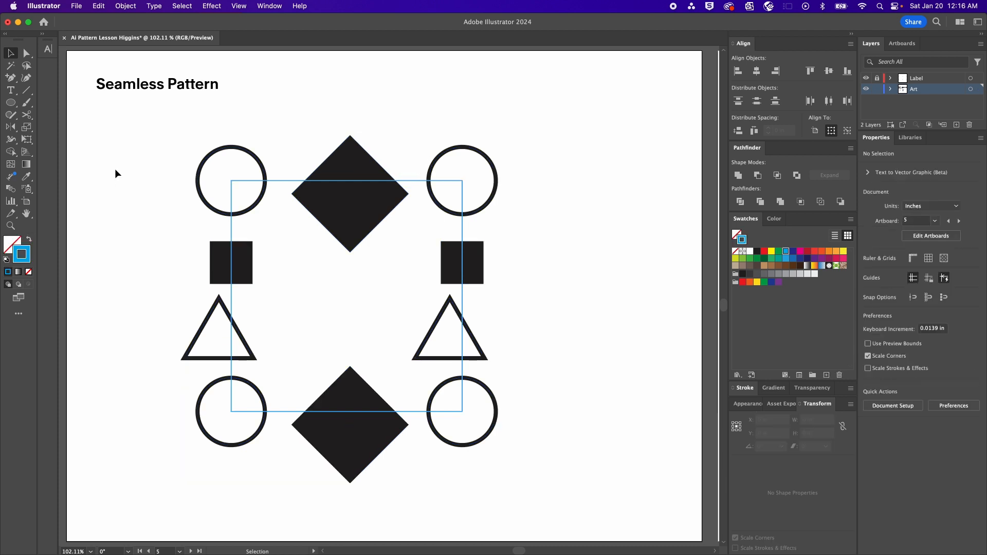
Select all the artwork, remove the large square from the selection, and try shifting the remaining shapes about 0.69 in right before undoing it
left_click_drag(98, 132, 526, 488)
left_click_drag(333, 197, 373, 248)
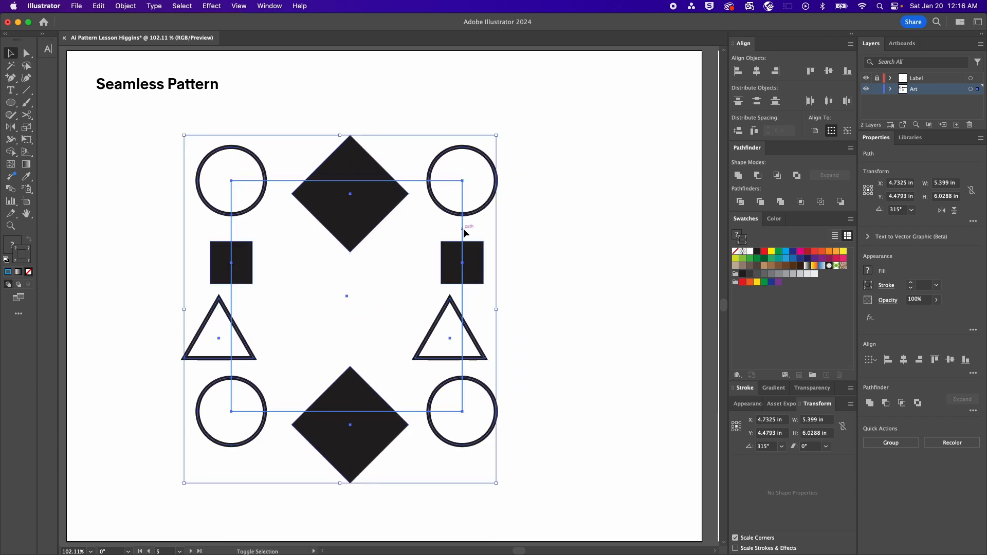
left_click_drag(463, 230, 520, 265)
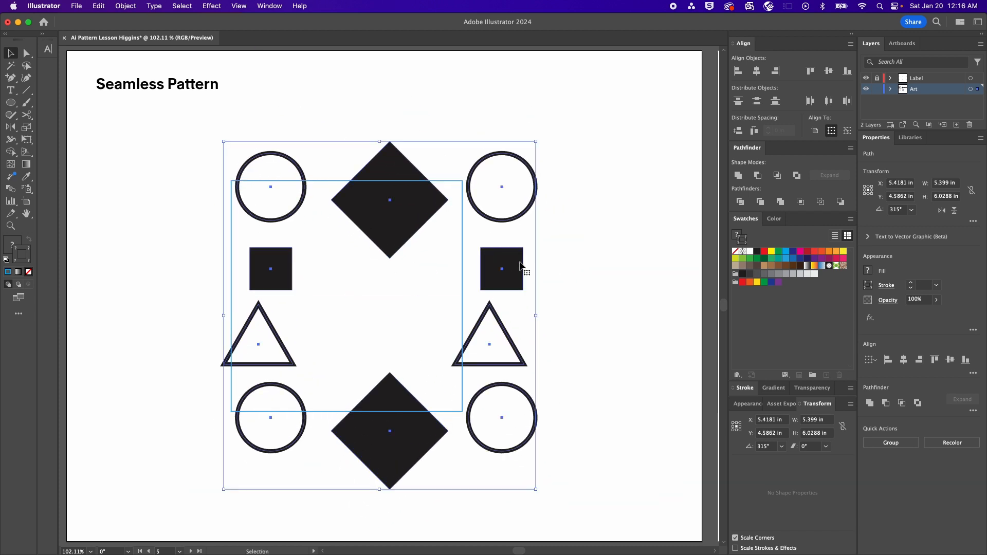
key("super+z")
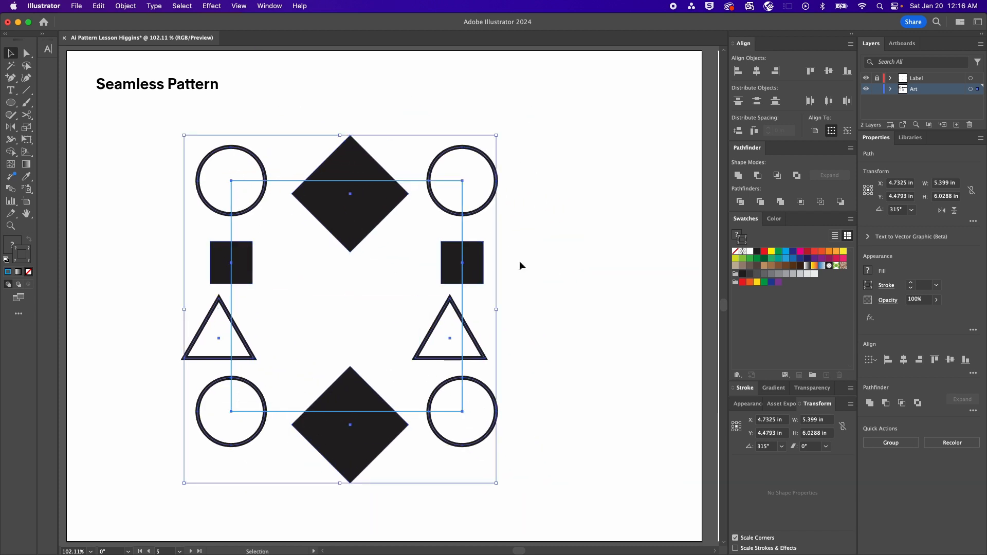
Toggle the upper diamond out of and back into the selection, and group all the shapes without the large square
left_click(349, 152, "shift")
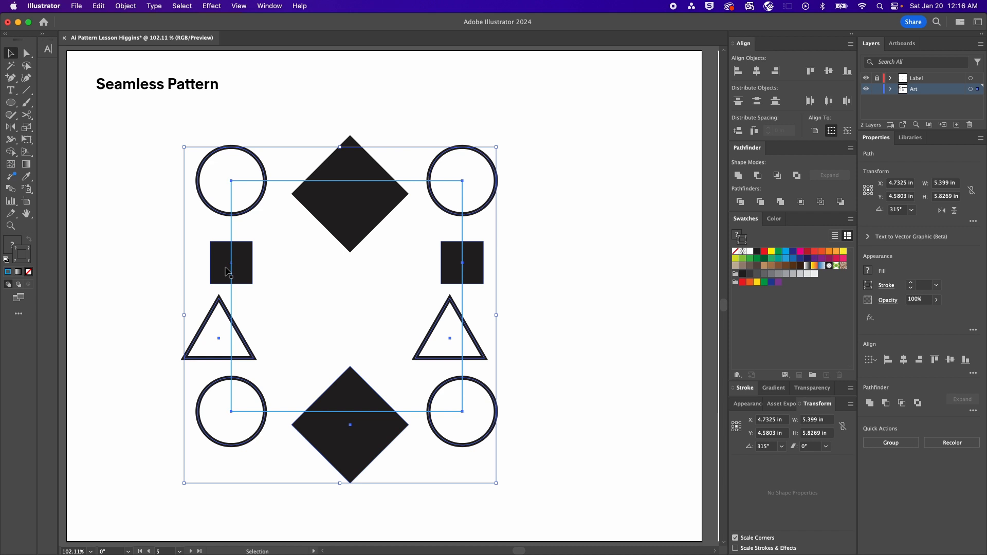
left_click(347, 163, "shift")
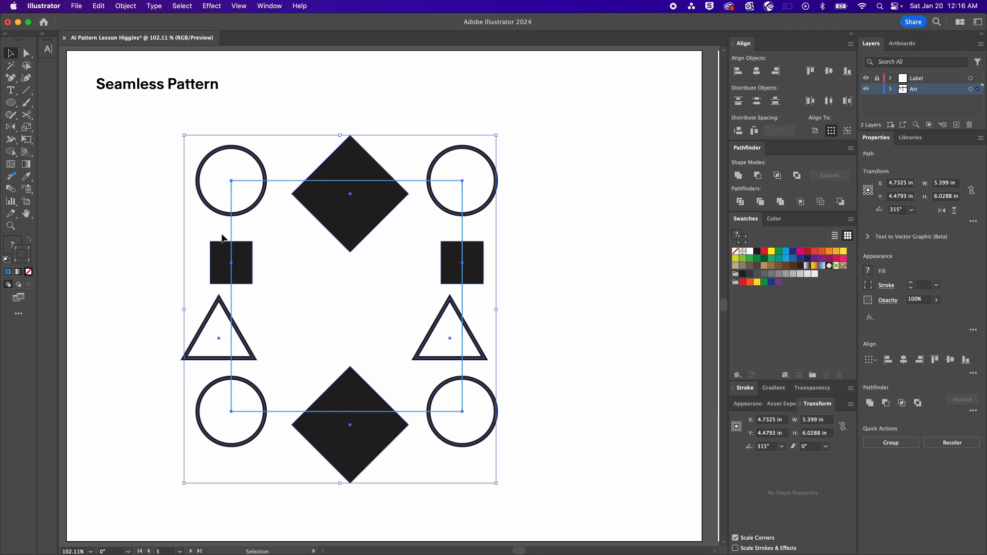
left_click(130, 7)
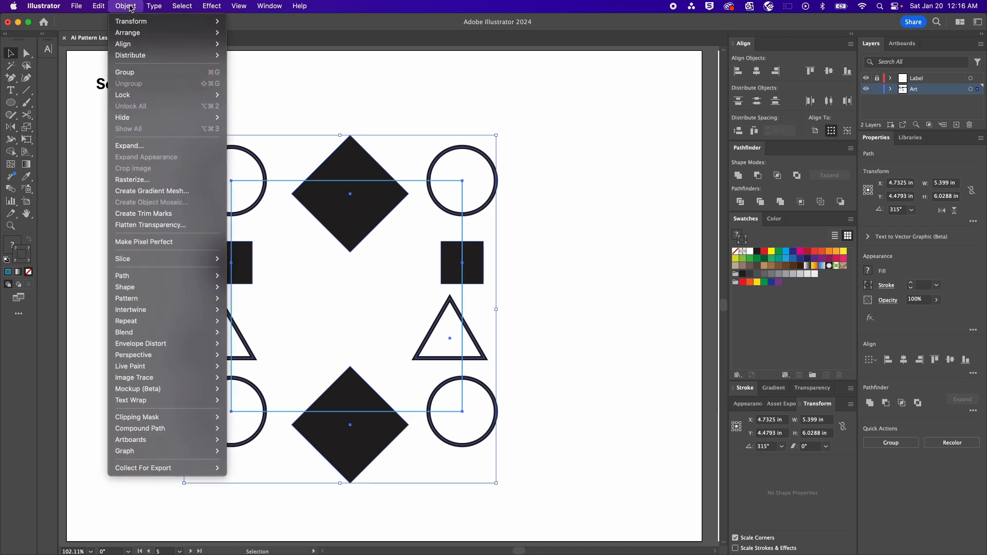
left_click(131, 72)
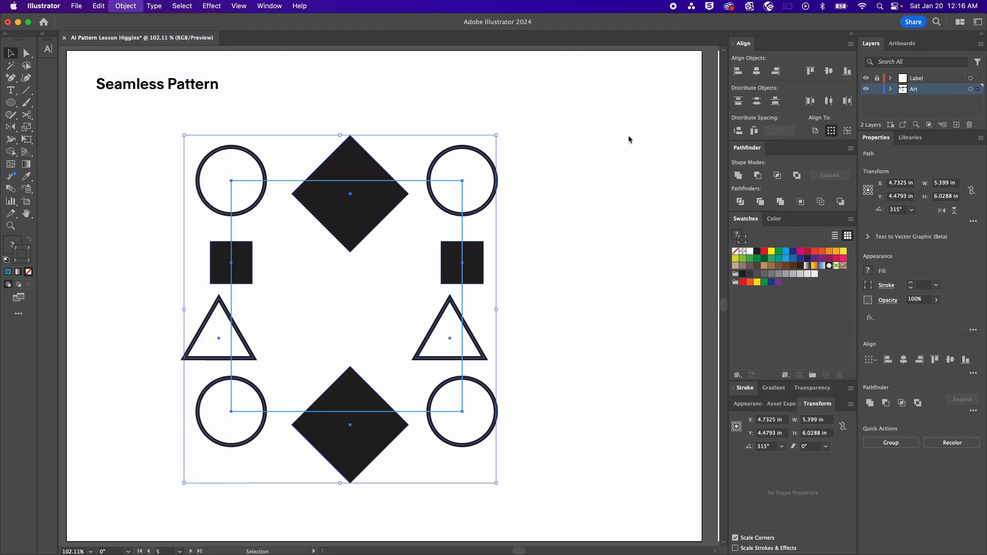
Try moving the grouped shapes down and to the right, and undo the move
left_click(547, 146)
left_click_drag(360, 164, 415, 194)
key("cmd+z")
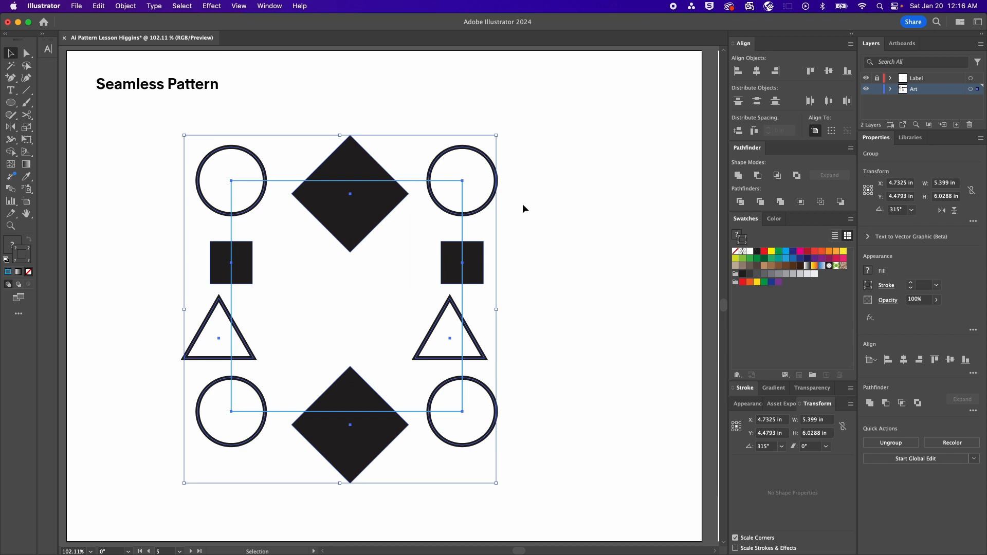
Try a yellow fill on the grouped shapes, undo it, and clear the selection
left_click(737, 235)
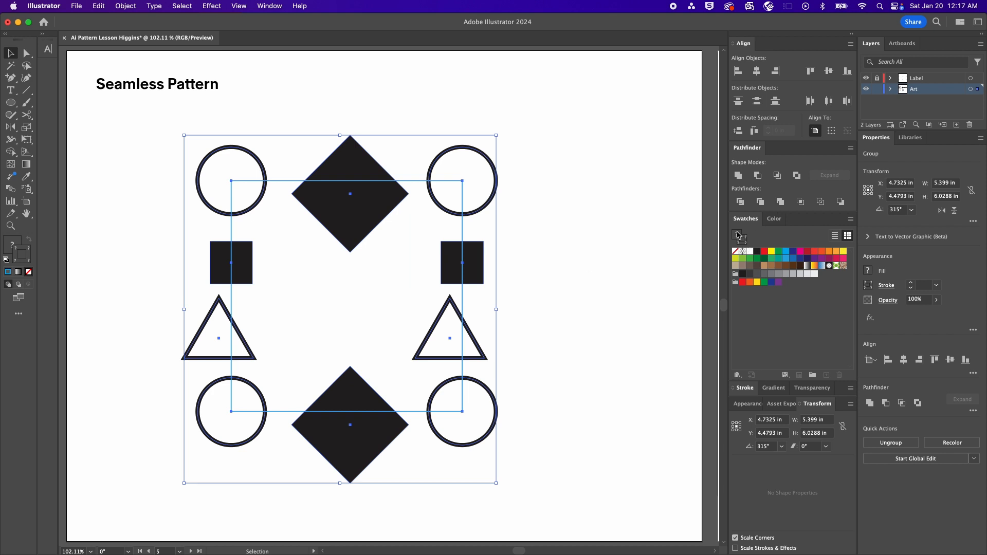
left_click(770, 252)
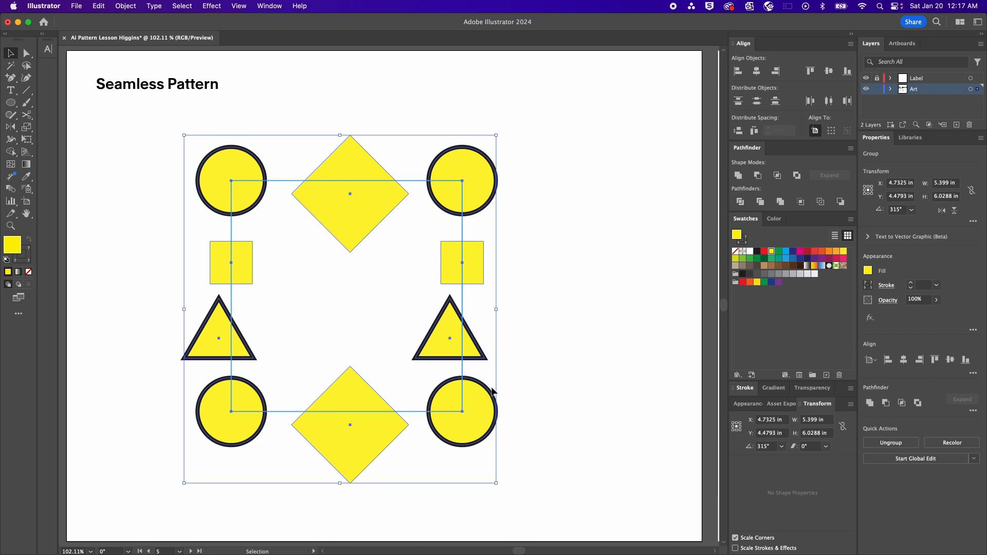
key("super+z")
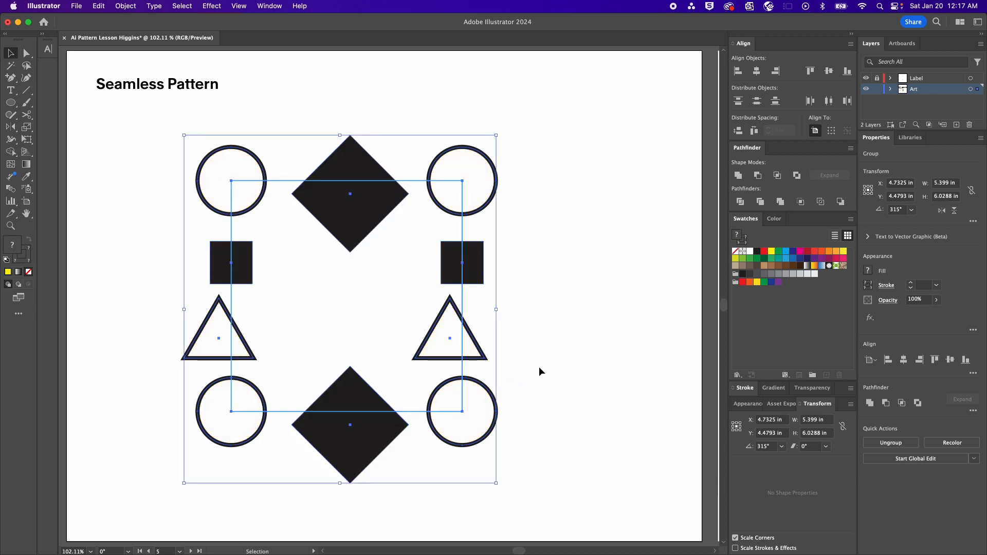
left_click(539, 366)
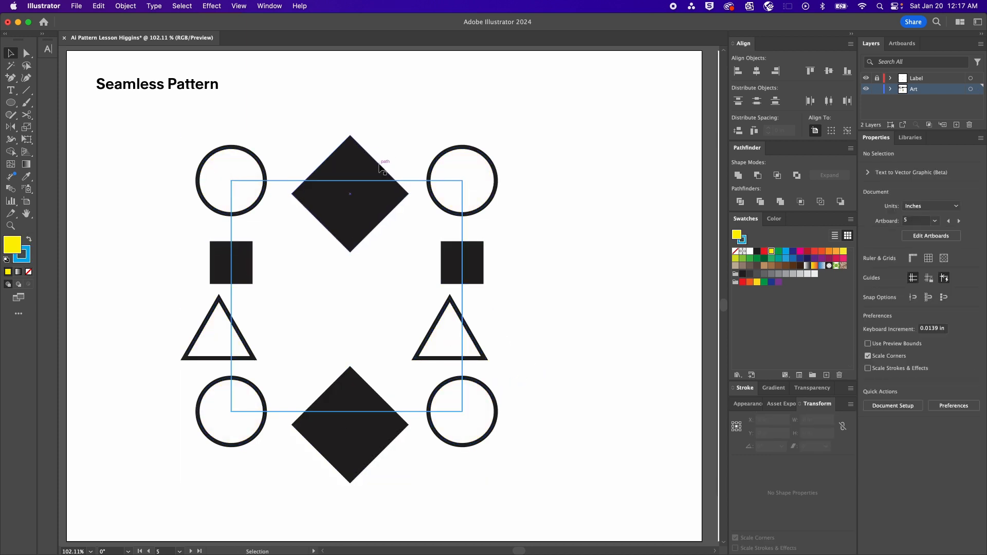
Select the shape group together with the large square, try the Crop pathfinder on them, and undo it
left_click_drag(513, 143, 337, 237)
key("super+g")
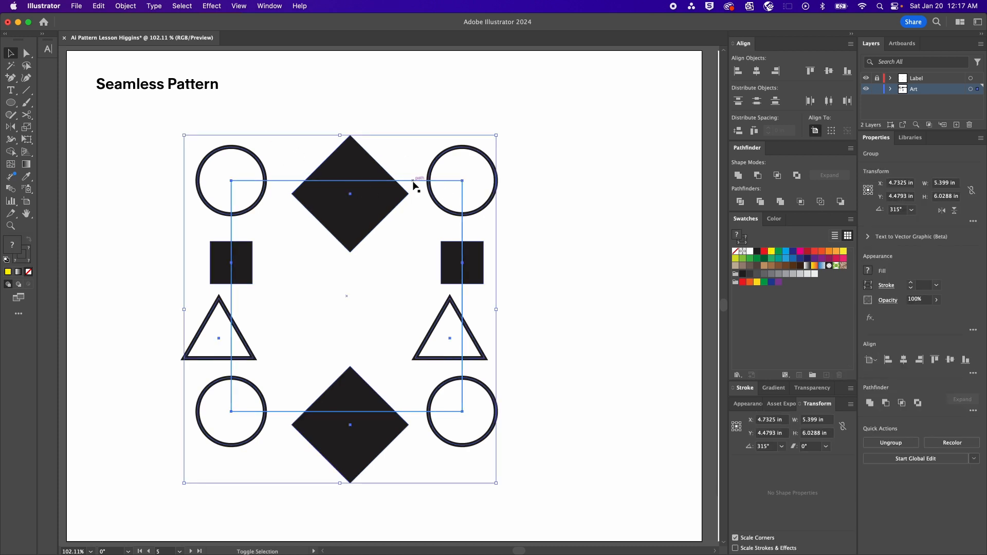
key("super+shift+g")
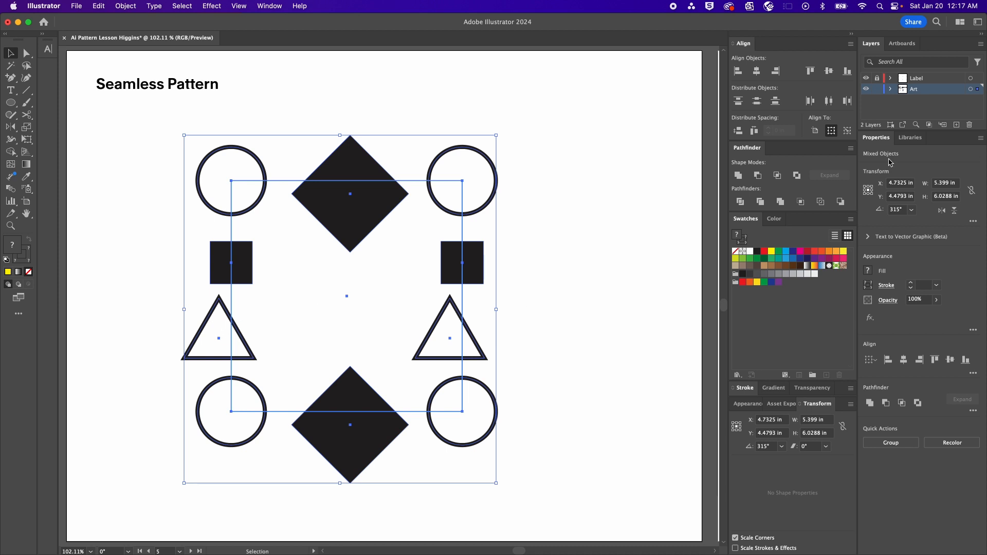
left_click(800, 202)
left_click(581, 237)
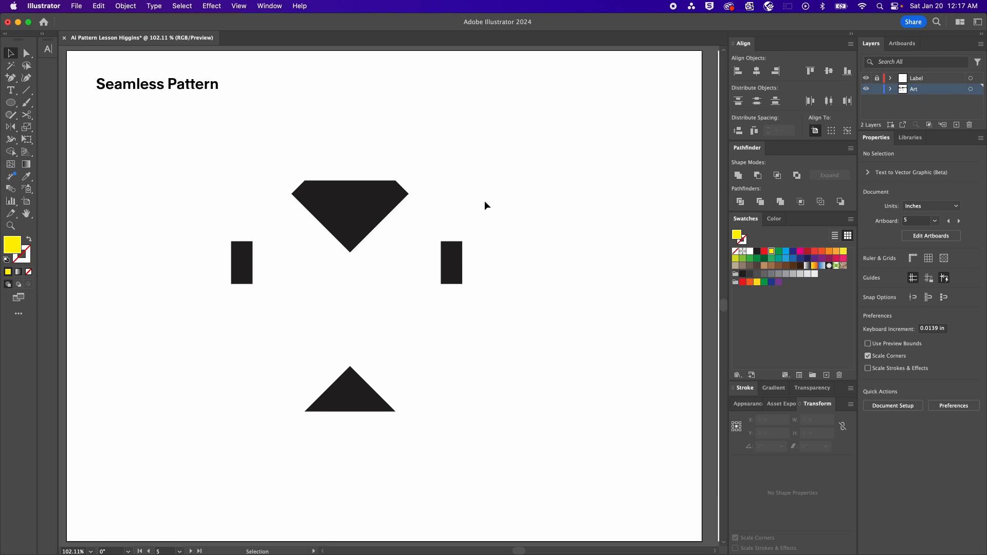
key("super+z")
key("super+z")
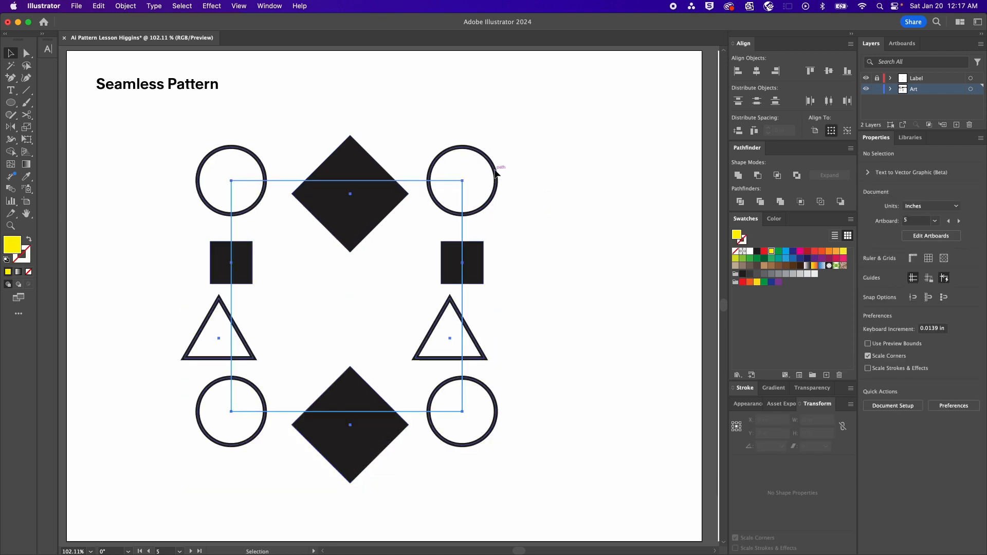
Select only the shape group and expand both its fill and stroke
key("super+g")
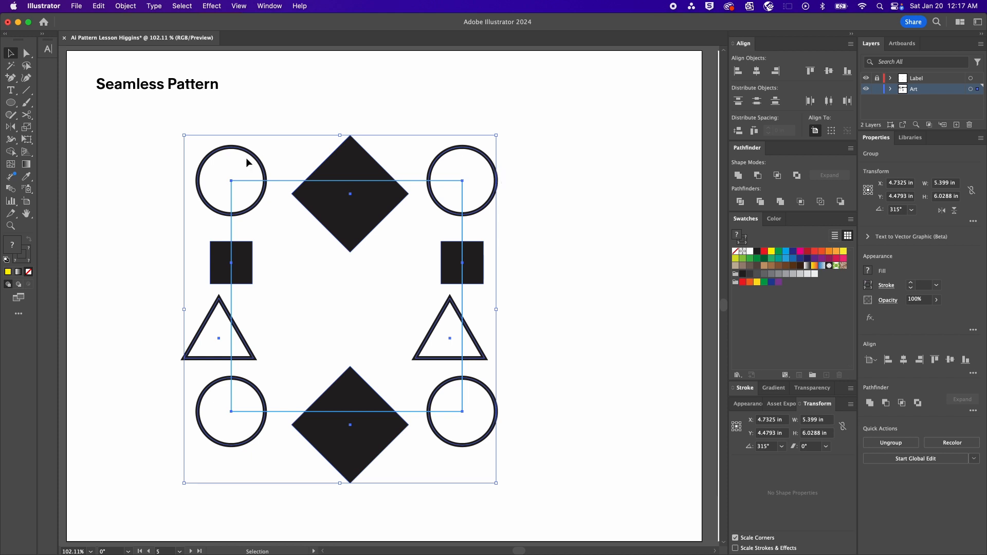
mouse_move(335, 156)
left_mouse_down()
mouse_move(366, 152)
mouse_move(321, 159)
mouse_move(336, 156)
left_mouse_up()
left_click(126, 6)
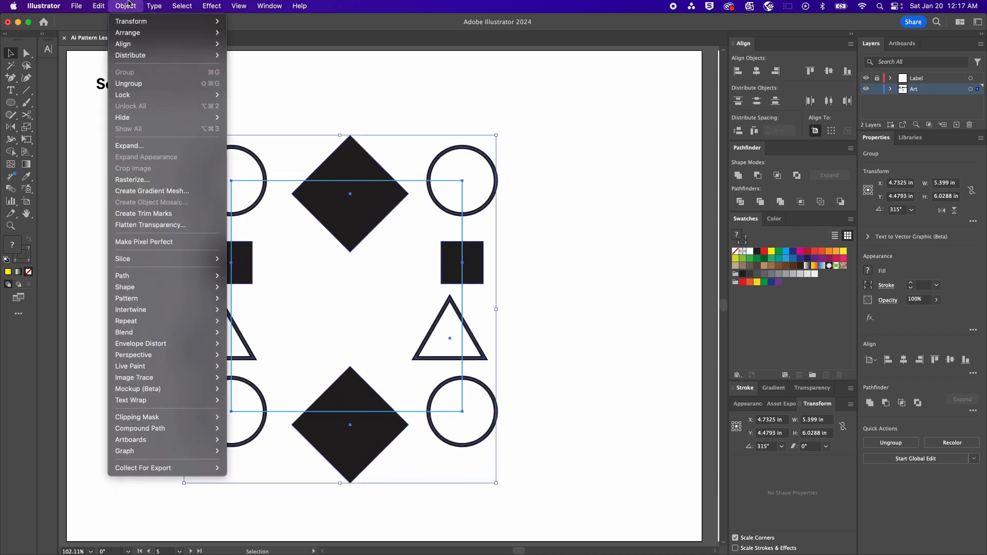
left_click(150, 147)
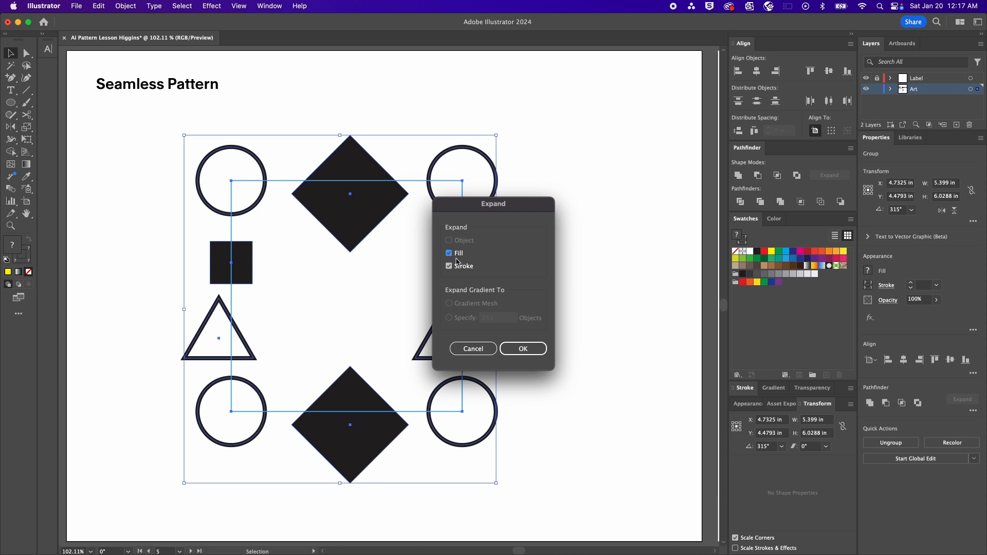
left_click(538, 353)
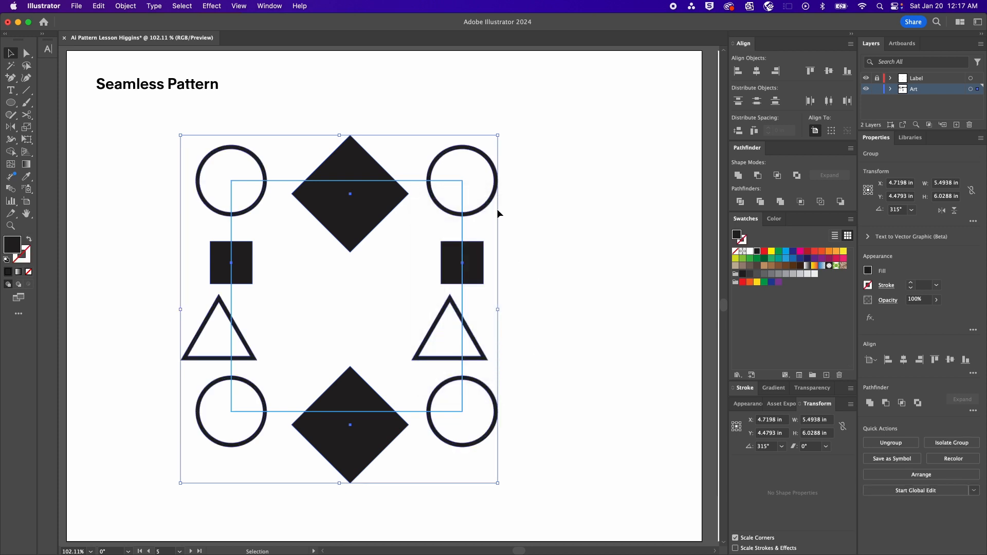
Try distorting the inner edge of the upper-right circle with Direct Selection, and undo the change
scroll(497, 209, "up", 5)
key("a")
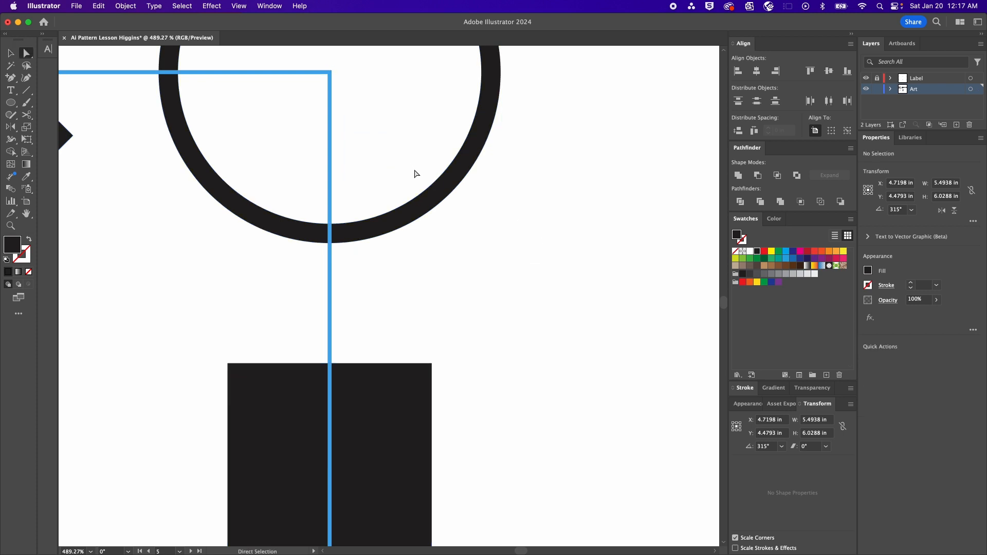
mouse_move(427, 192)
left_mouse_down()
mouse_move(394, 154)
mouse_move(426, 170)
mouse_move(363, 177)
mouse_move(397, 167)
mouse_move(420, 208)
left_mouse_up()
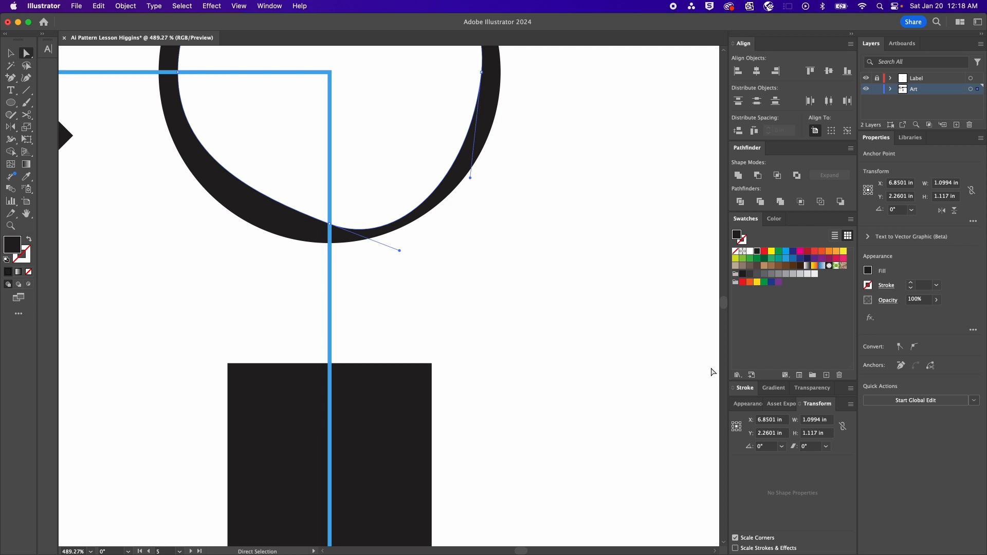
key("super+z")
Show the full stroke settings, clear the selection, and bring the whole artboard back into view
left_click(736, 389)
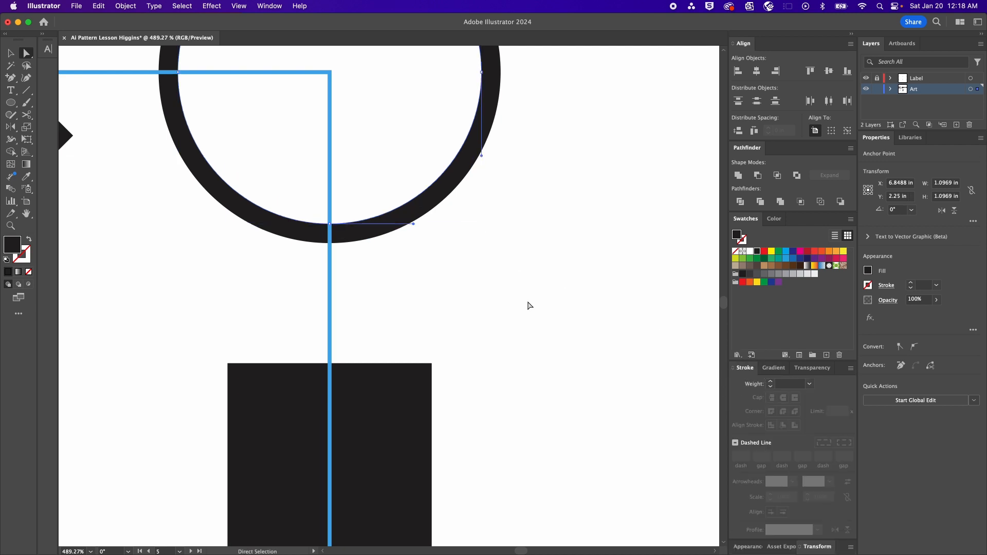
left_click(480, 286)
key("v")
key("super+0")
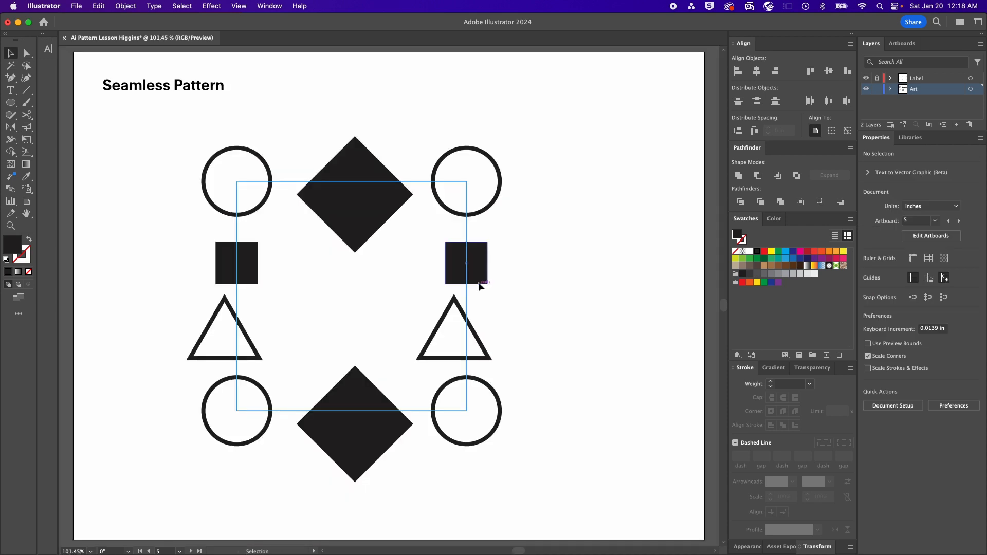
Select the expanded shapes and the large square, and crop the artwork to the square with Pathfinder
left_click_drag(553, 140, 175, 477)
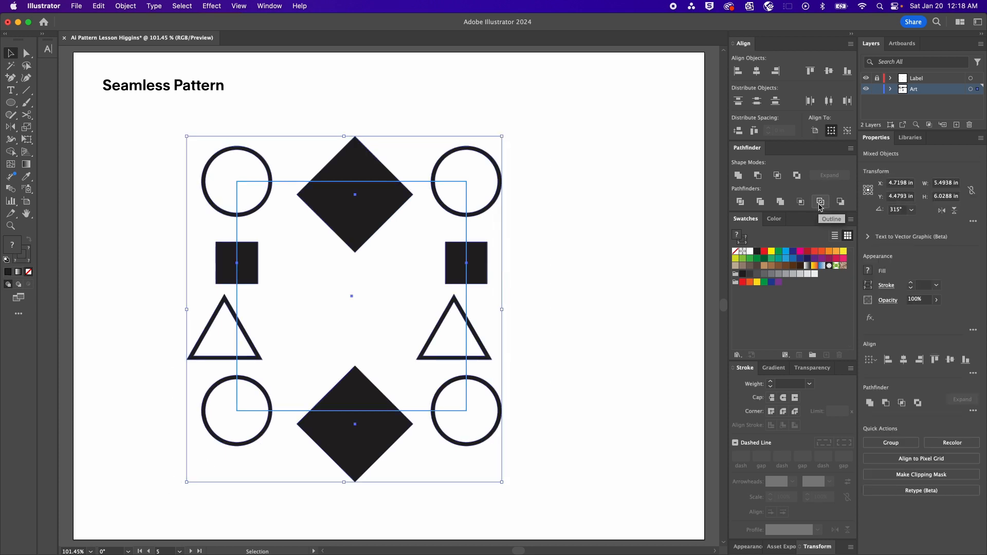
left_click(800, 202)
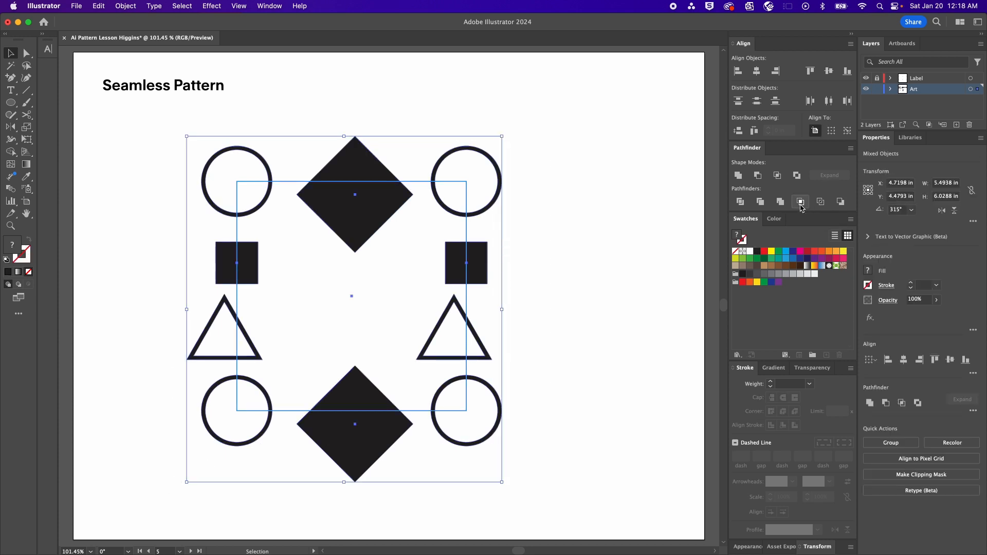
left_click(620, 221)
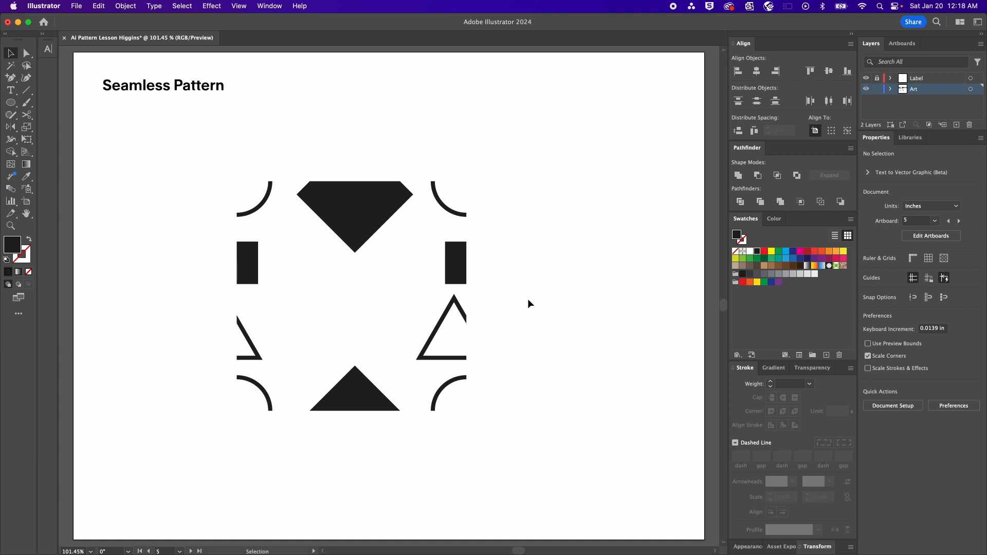
Draw a diagonal line about 0.73 in across and down, between the upper diamond and the right triangle, with a 5 pt black stroke
key("backslash")
left_click_drag(389, 253, 430, 294)
left_click(770, 381)
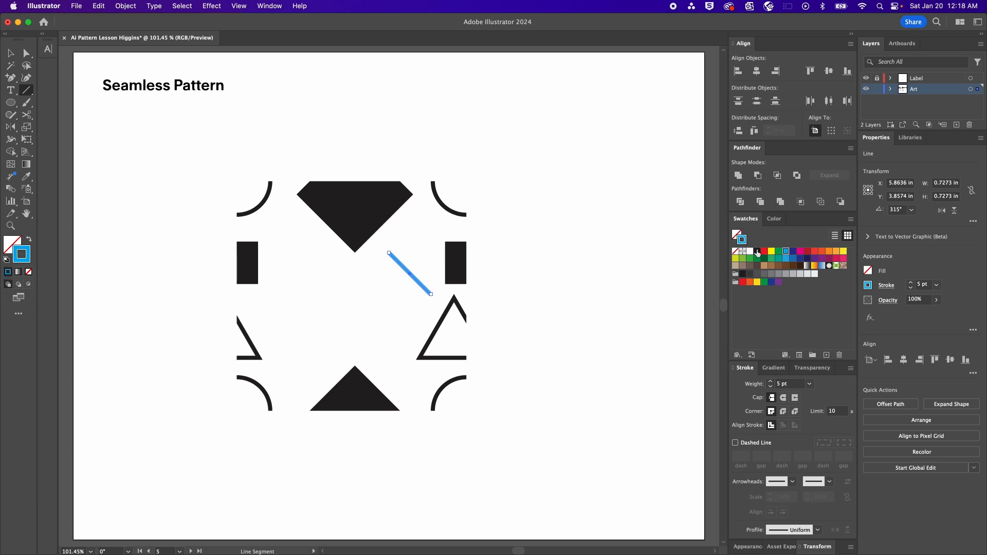
left_click(757, 250)
left_click(12, 53)
left_click(264, 136)
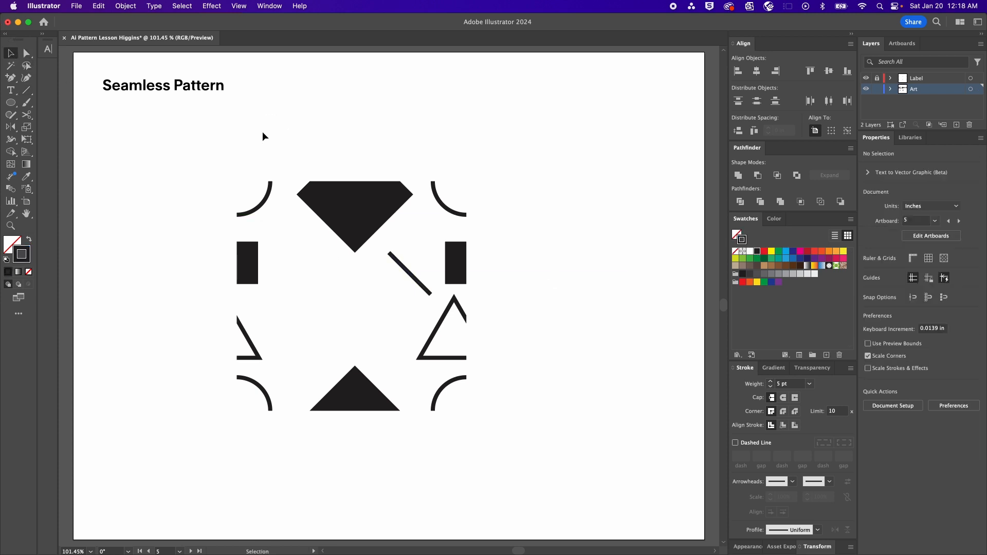
Draw a solid black circle without a stroke in the left half of the tile, beside the cropped left triangle
left_click(10, 102)
mouse_move(337, 255)
left_mouse_down()
mouse_move(288, 327)
mouse_move(315, 339)
mouse_move(296, 330)
left_mouse_up()
key("v")
left_click(28, 239)
Draw a square about 0.84 in wide near the tile's center, with no fill and a 5 pt black stroke
mouse_move(337, 268)
left_mouse_down()
mouse_move(322, 284)
mouse_move(375, 303)
mouse_move(400, 332)
left_mouse_up()
left_click(359, 286)
key("m")
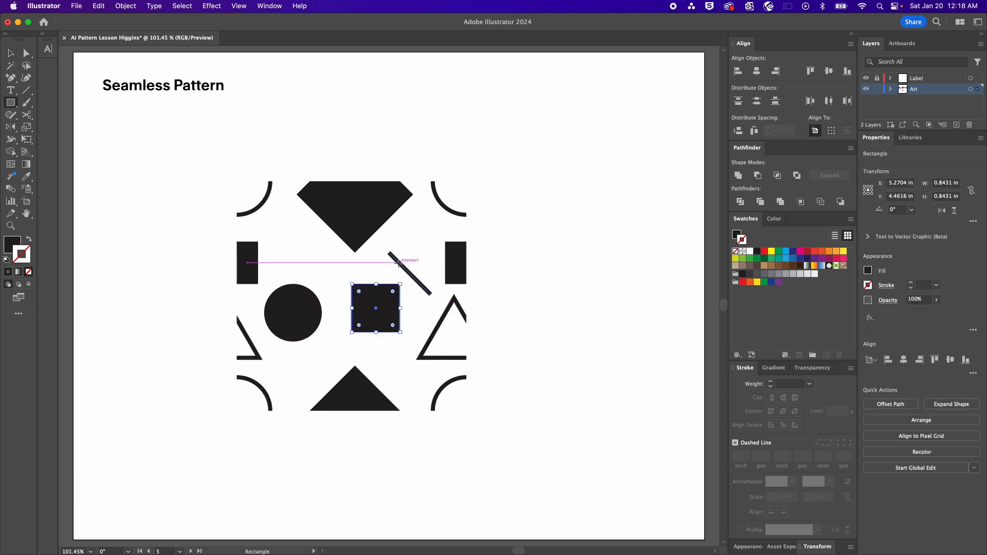
key("shift+x")
key("v")
left_click(514, 248)
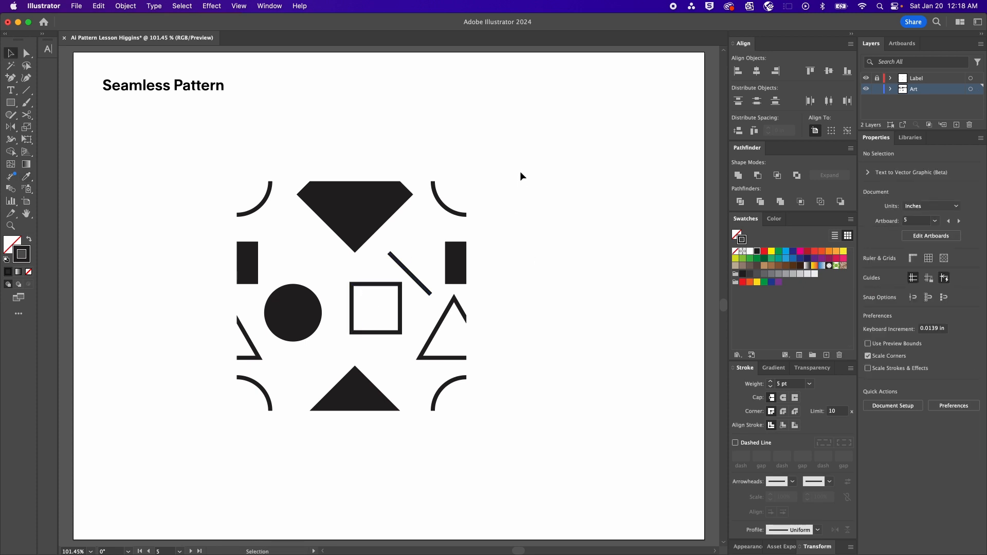
Select the cropped pieces and the new interior shapes, and group them as one tile
left_click_drag(521, 175, 190, 486)
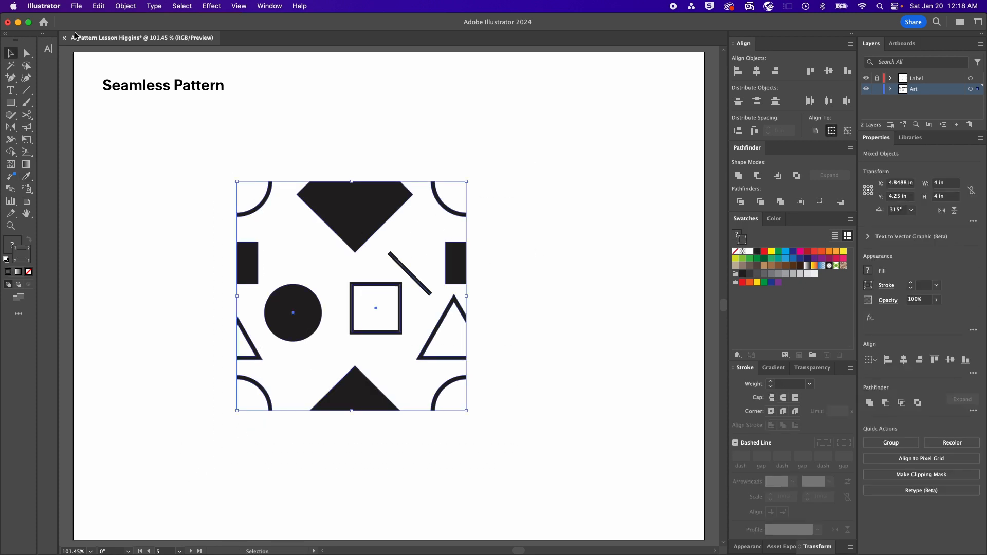
left_click(125, 6)
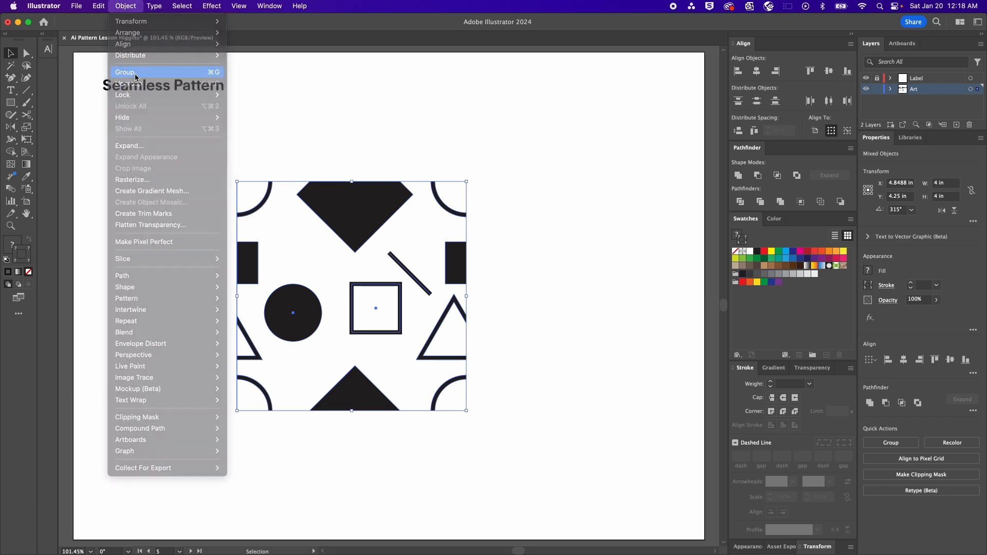
left_click(136, 73)
left_click(405, 142)
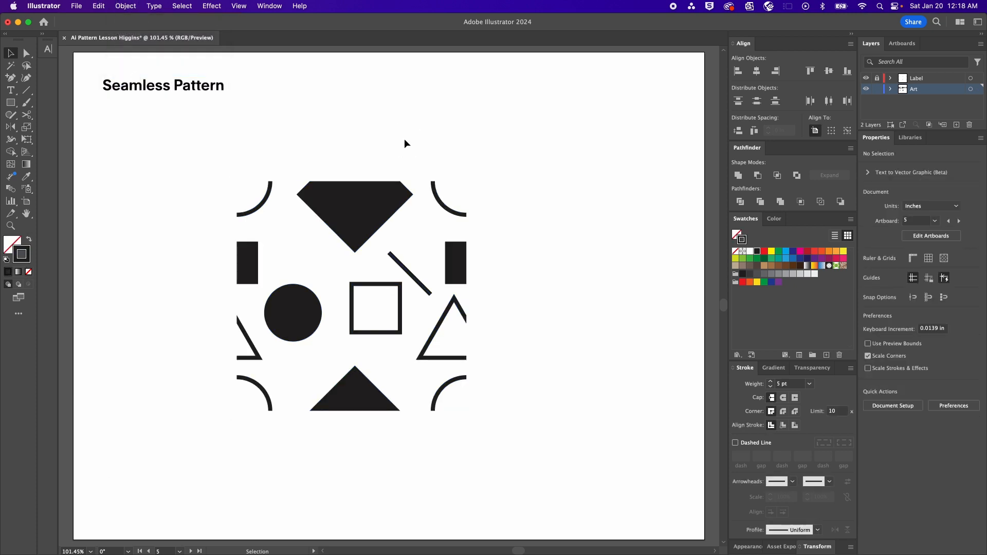
Duplicate the tile flush against its right side, move the pair up, and duplicate it directly below for a two-by-two repeat
left_click_drag(332, 203, 581, 220)
left_click_drag(613, 149, 361, 399)
left_click_drag(361, 399, 366, 291)
left_click_drag(373, 104, 386, 334)
left_click(172, 338)
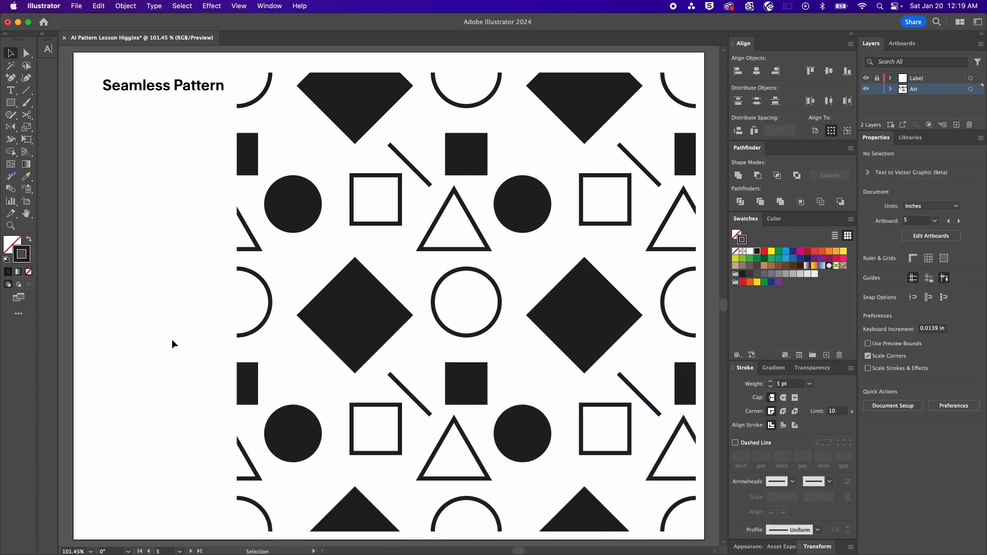